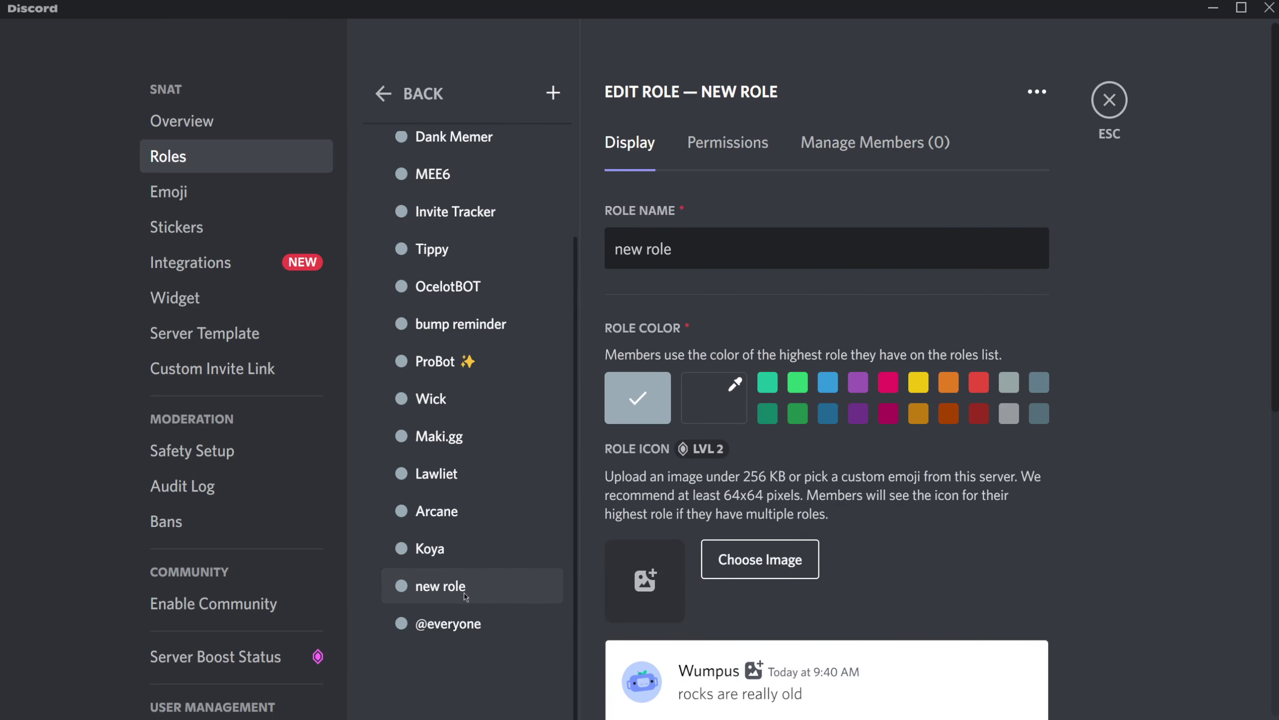
Grant the new role the Administrator permission and move it directly below MEE6 in the role order.
scroll(856, 604, "down", 5)
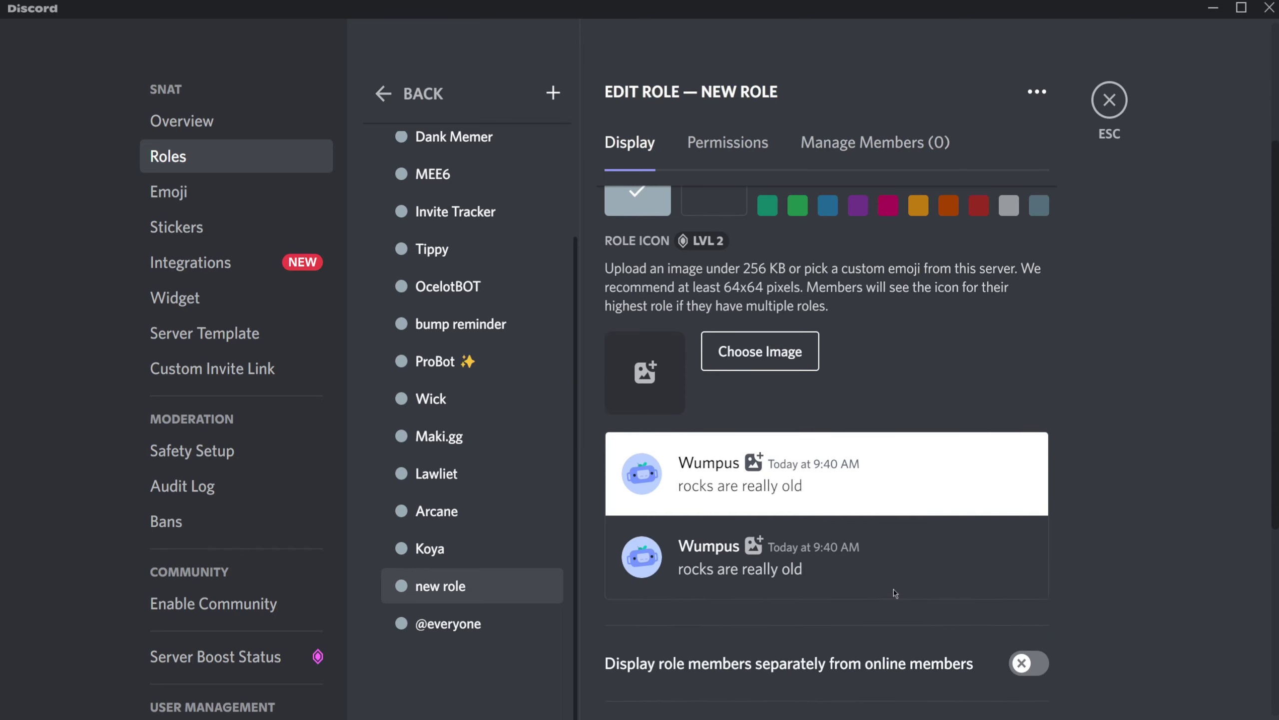
scroll(893, 590, "down", 4)
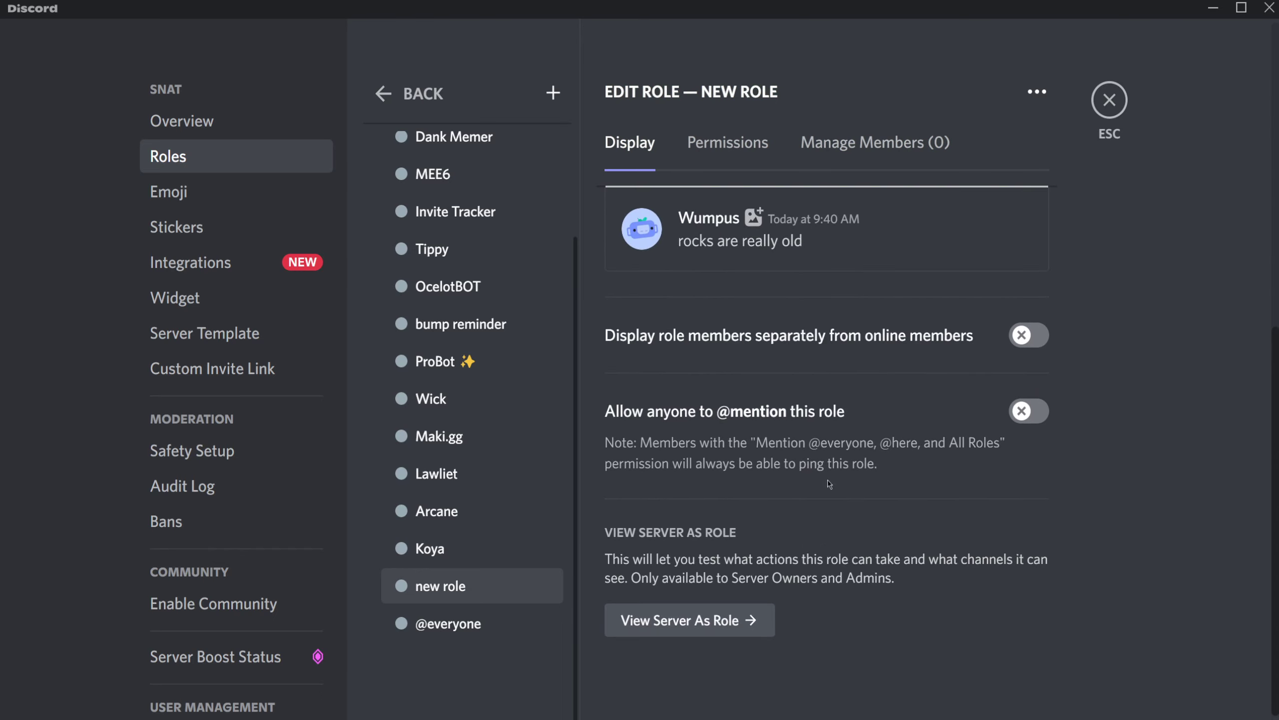
scroll(828, 480, "up", 6)
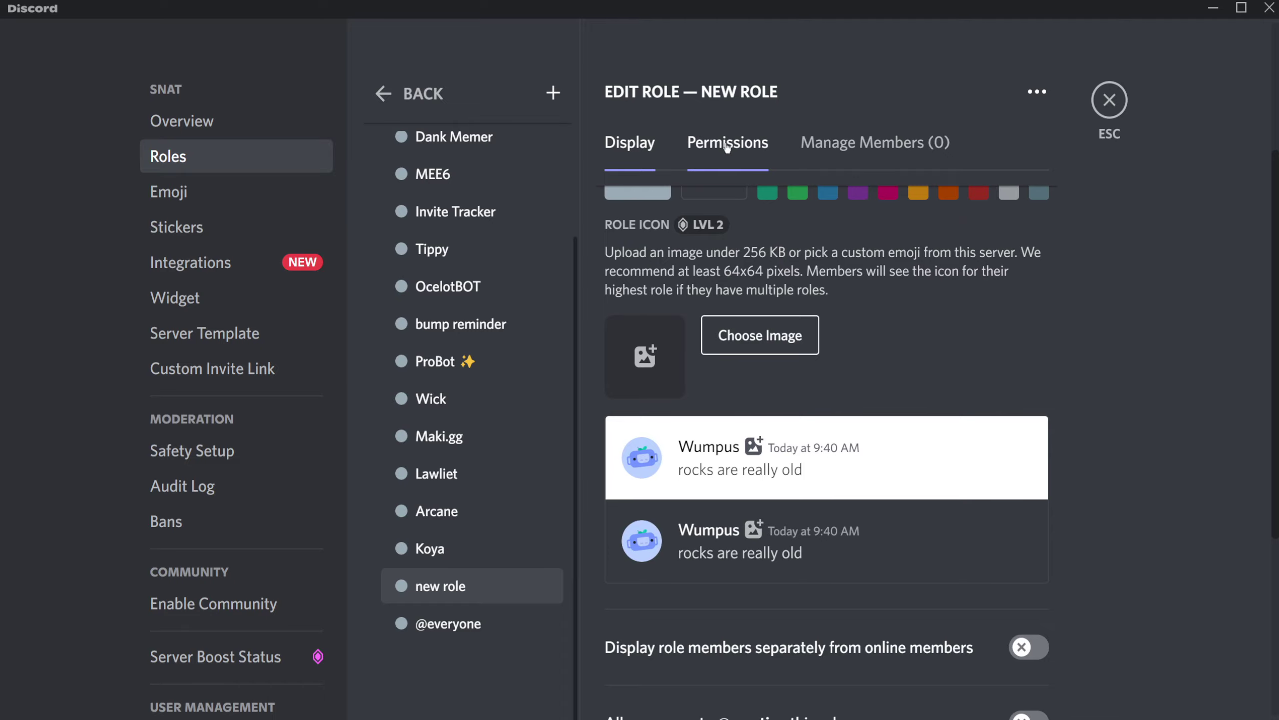
left_click(711, 145)
scroll(828, 414, "down", 15)
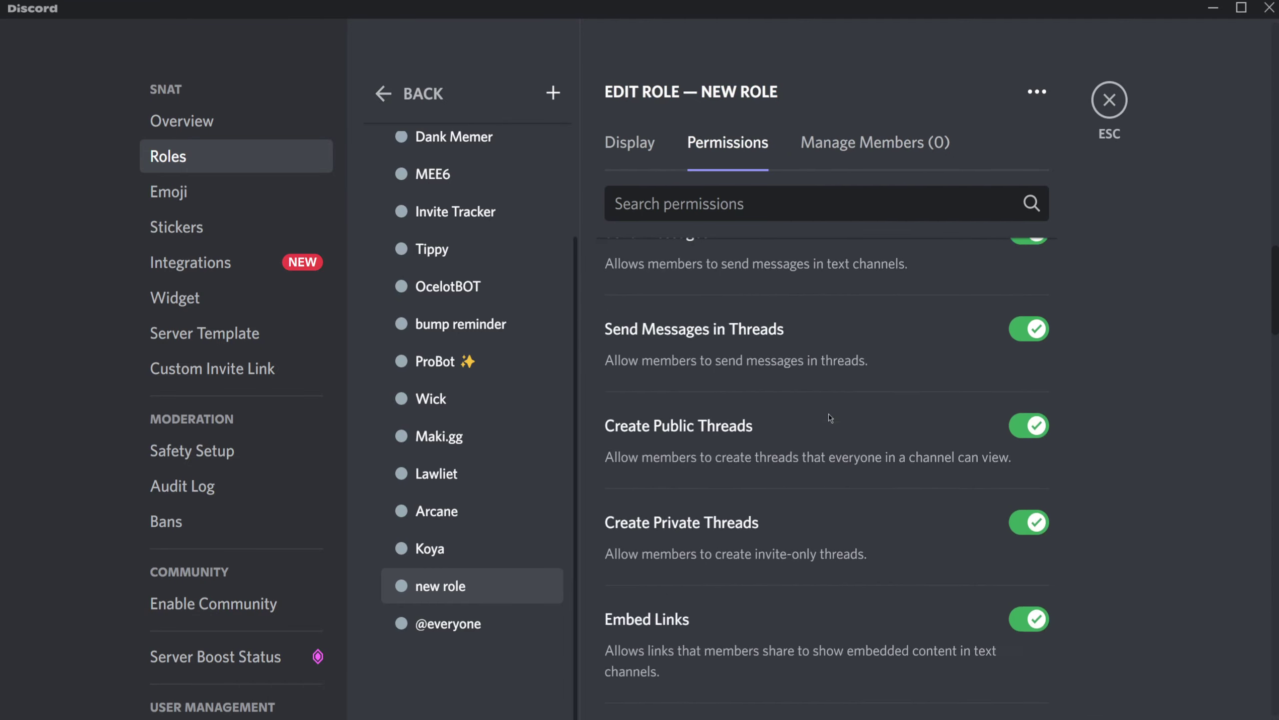
scroll(830, 417, "down", 15)
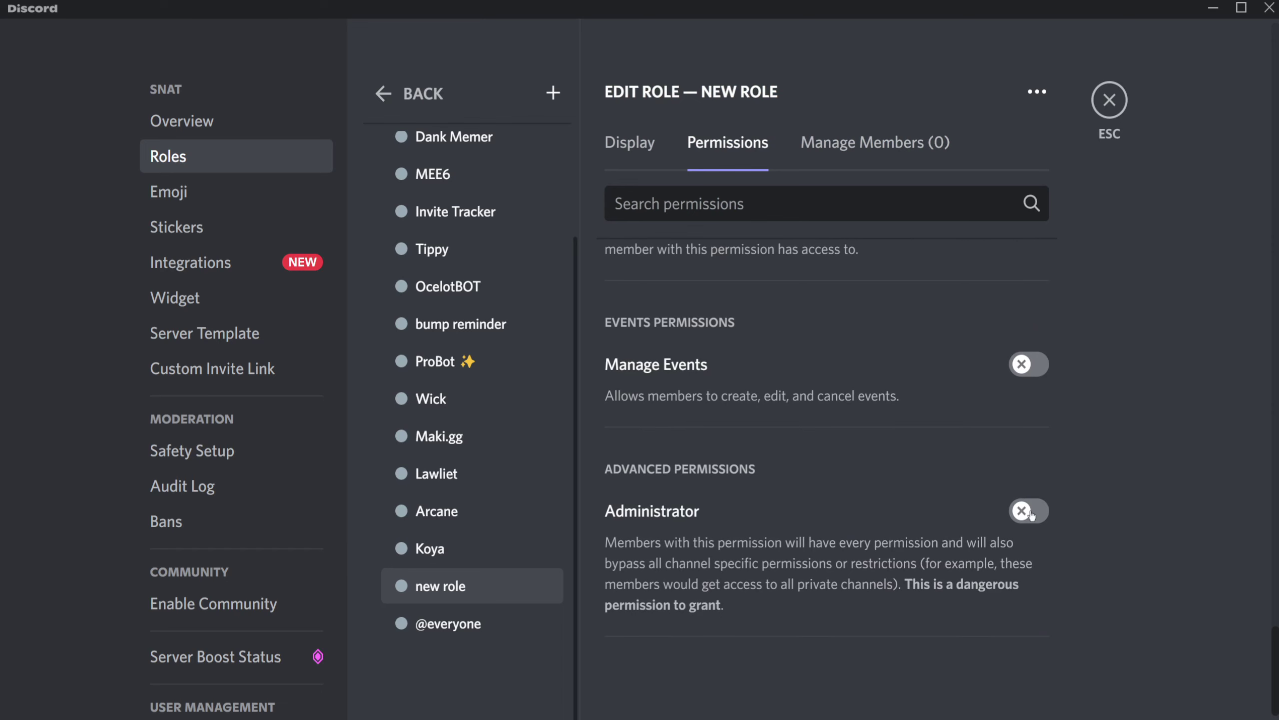
left_click(1033, 512)
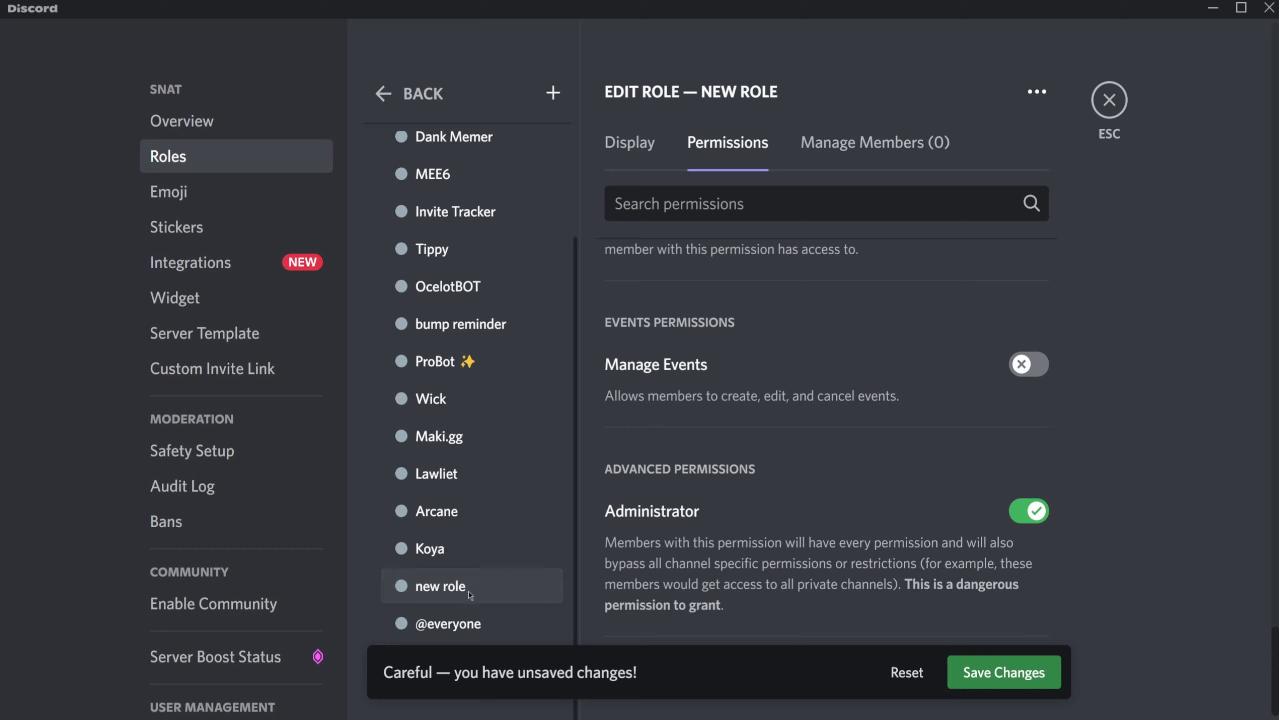
left_click_drag(466, 595, 443, 209)
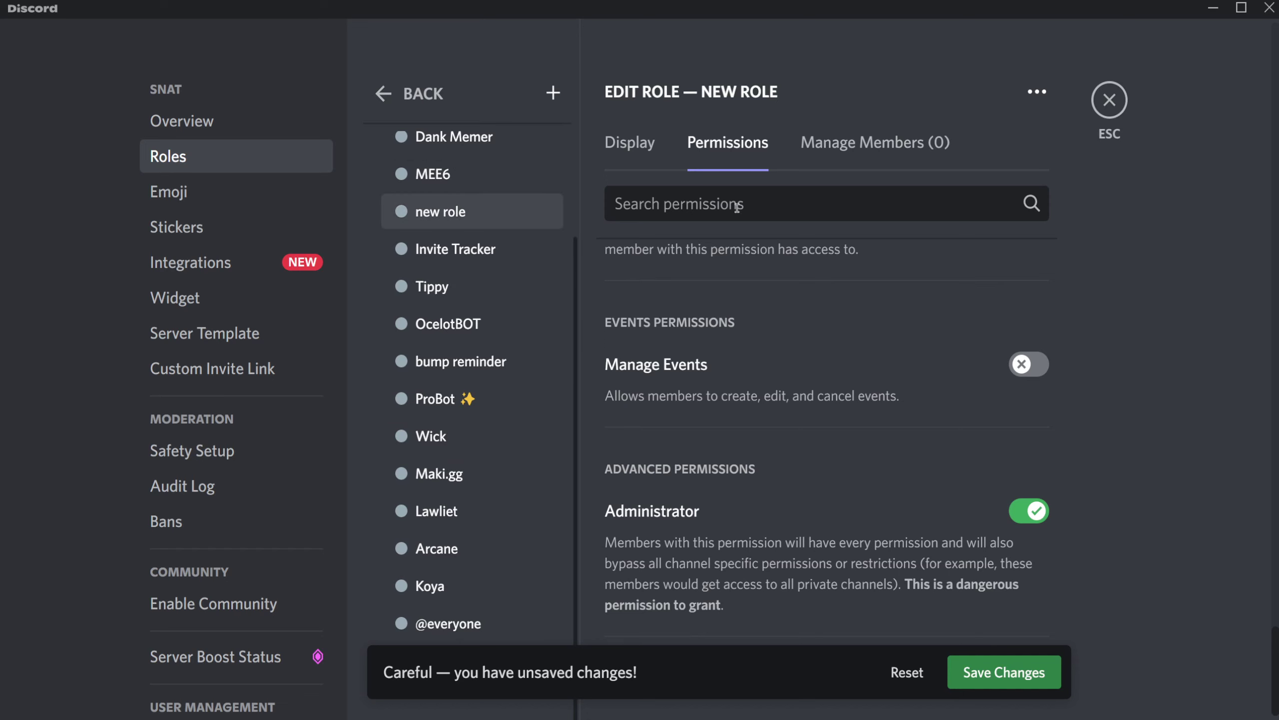
Rename the new role as SUPER ADMIN and save the role changes.
left_click(630, 142)
left_click_drag(729, 256, 533, 248)
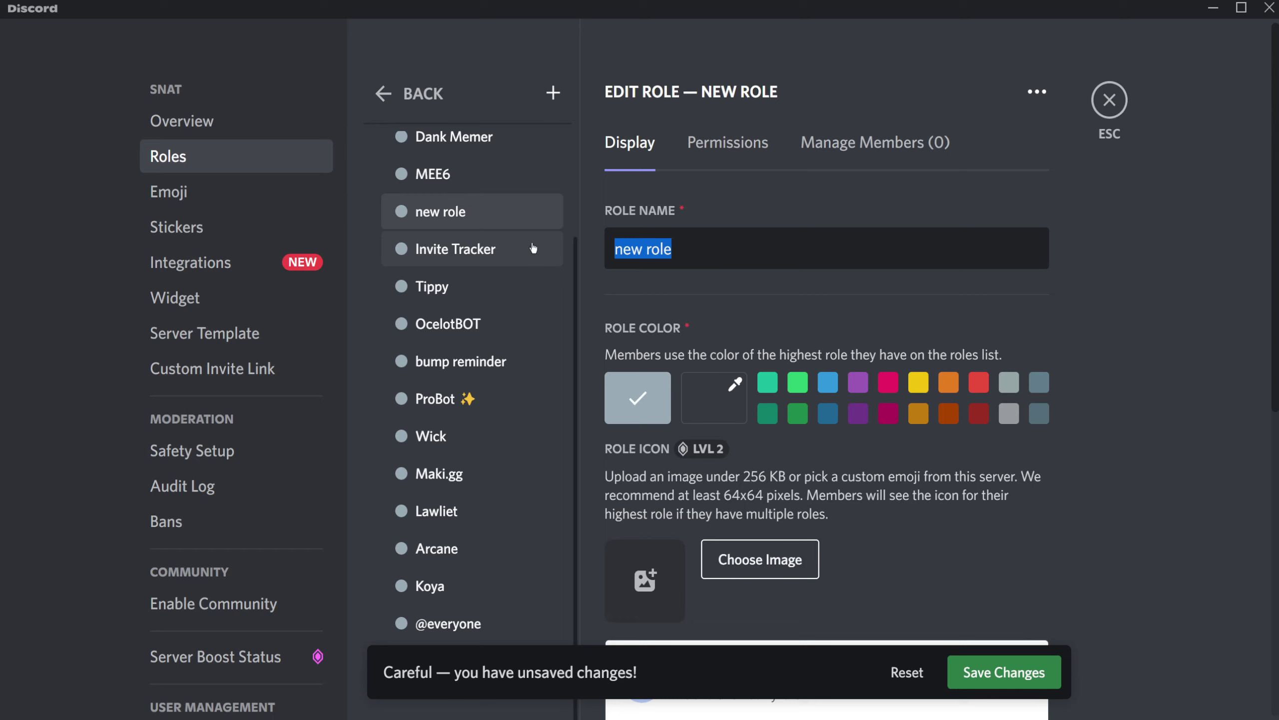
key("BackSpace")
type("admin")
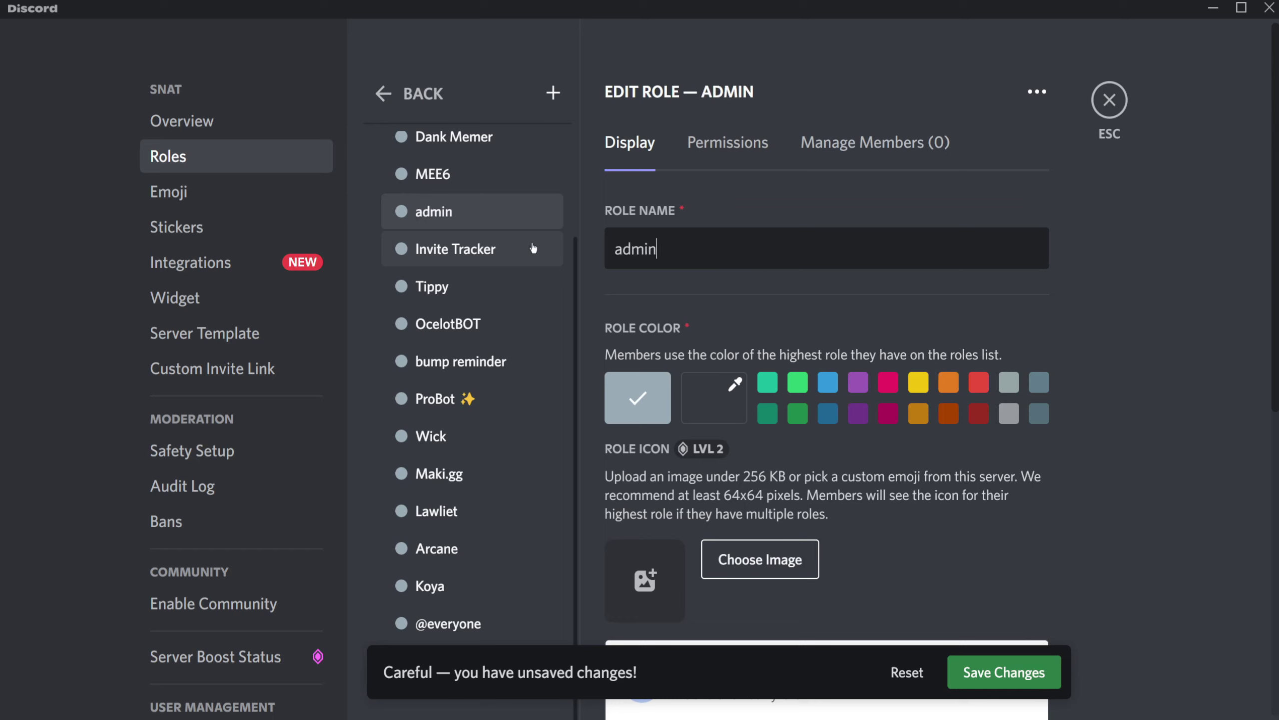
key("BackSpace")
key("BackSpace")
key("BackSpace")
key("BackSpace")
type("SUPO")
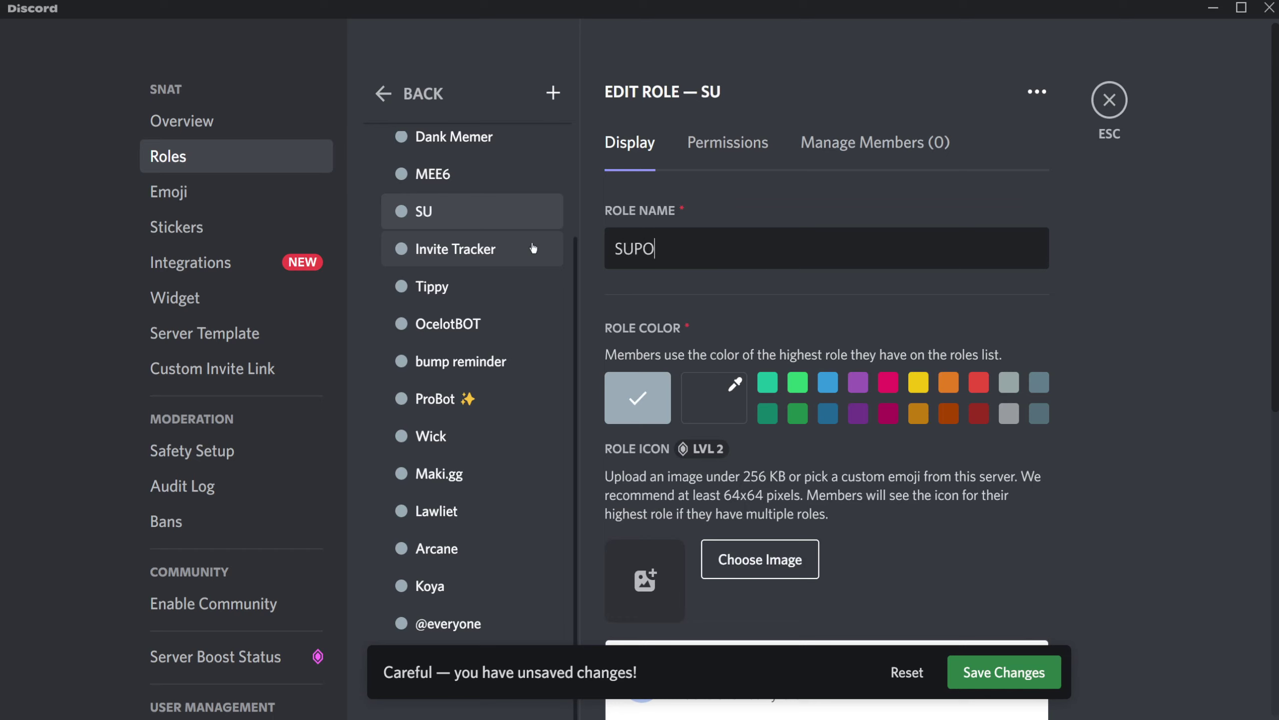
key("BackSpace")
type("ER ADMIN")
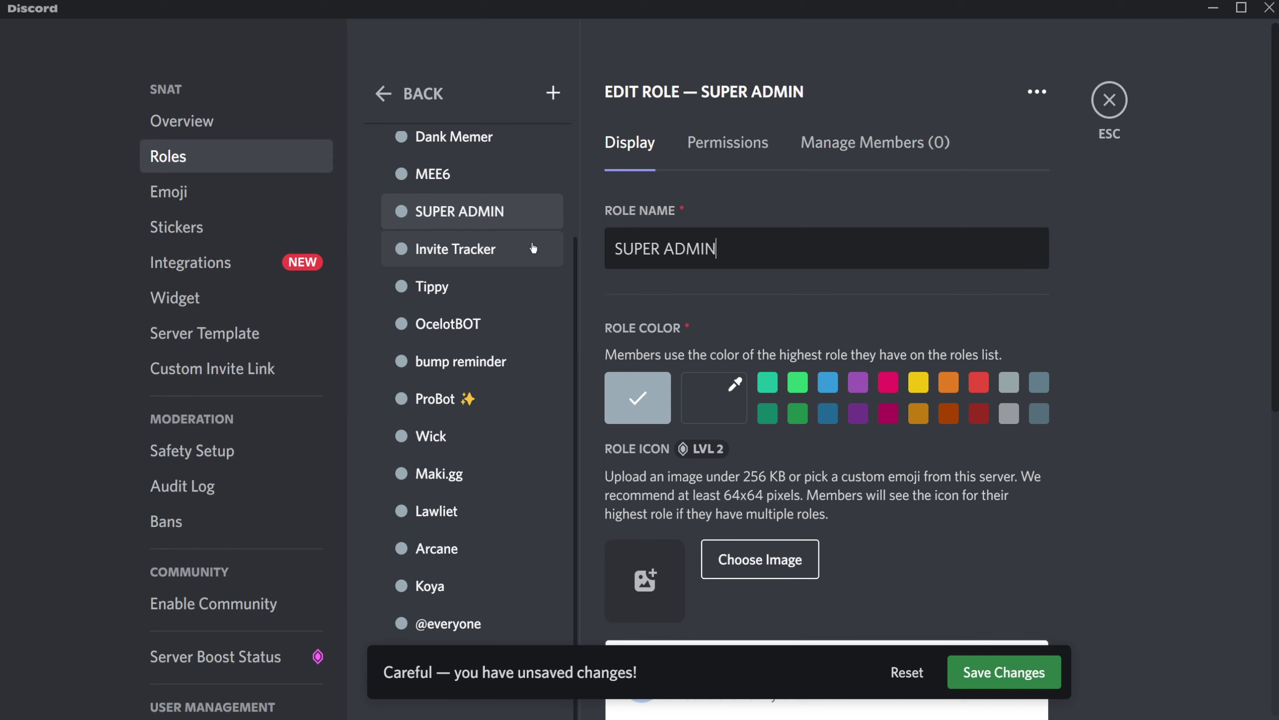
left_click(728, 145)
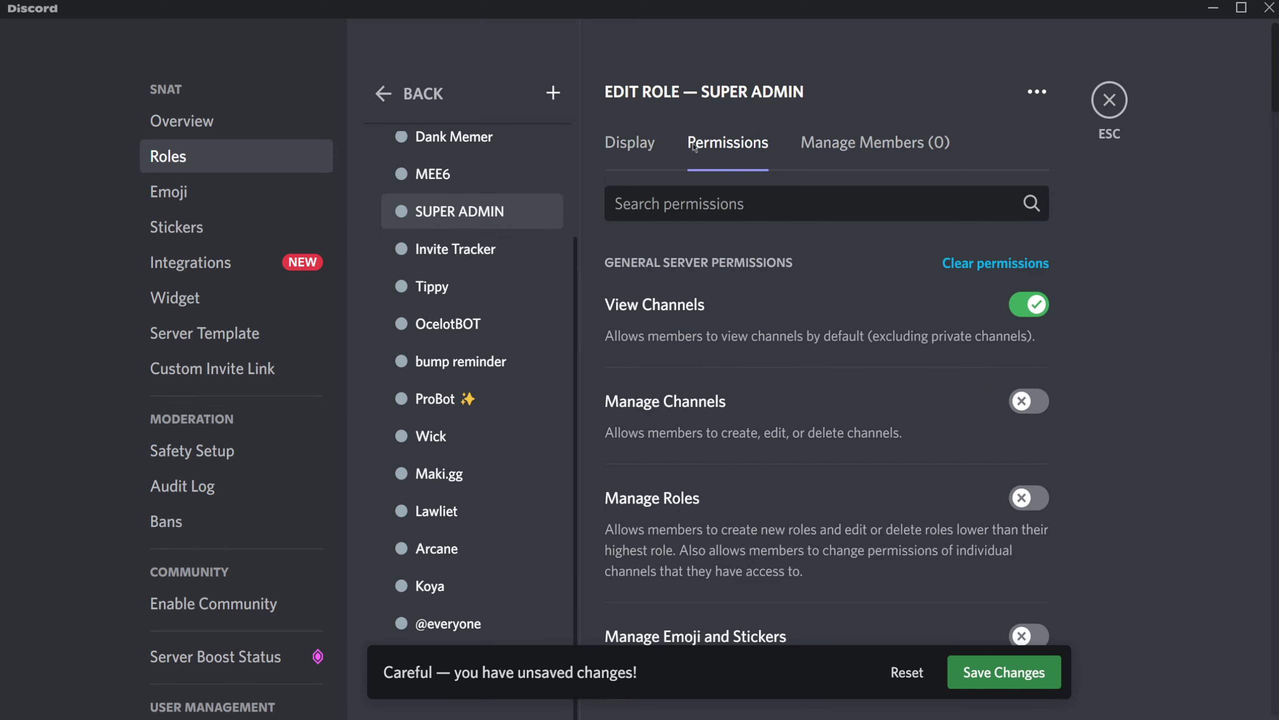
left_click(639, 143)
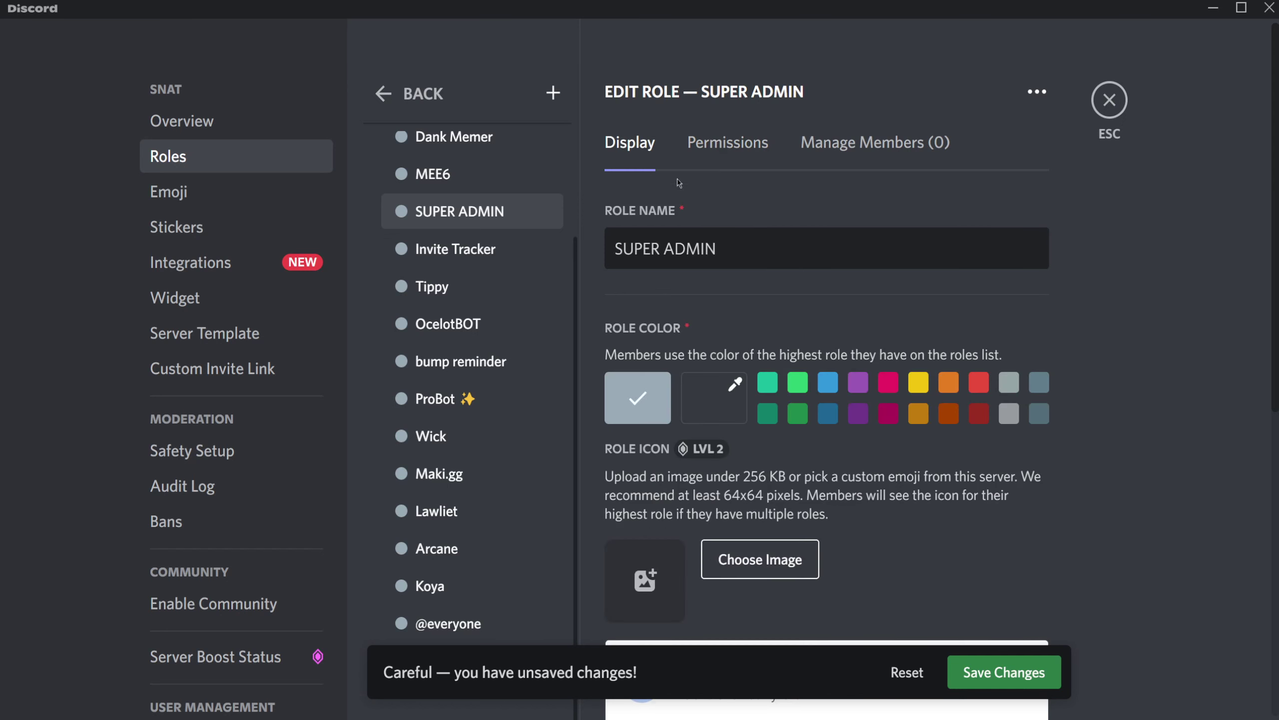
left_click(1031, 680)
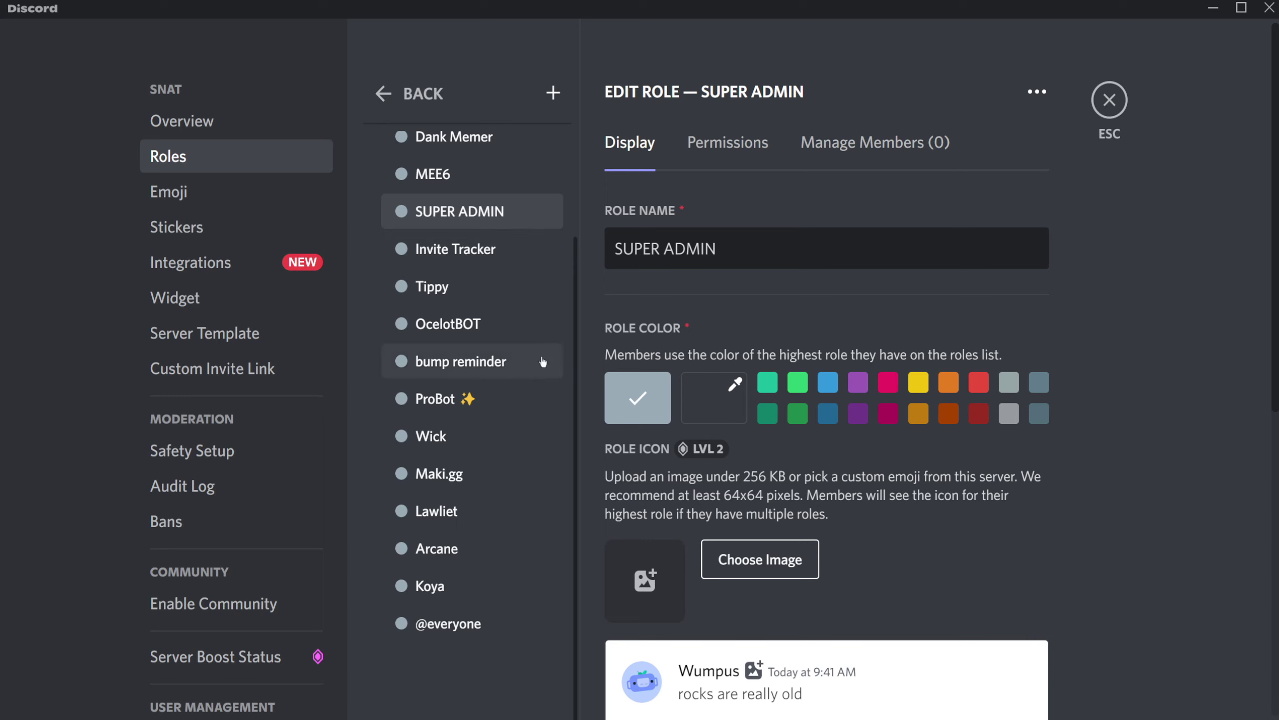
Create another role and name it ADMIN.
left_click(559, 101)
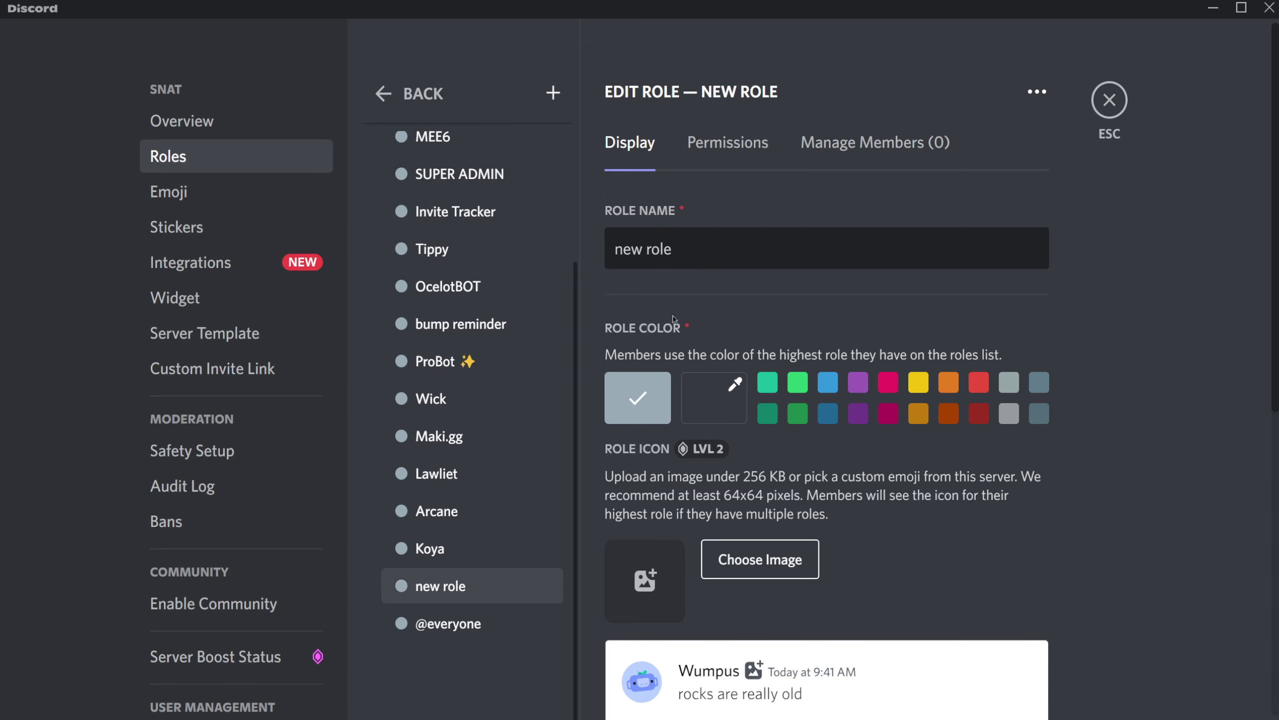
left_click(739, 243)
key("BackSpace")
key("BackSpace")
key("BackSpace")
key("BackSpace")
key("BackSpace")
key("BackSpace")
key("BackSpace")
key("BackSpace")
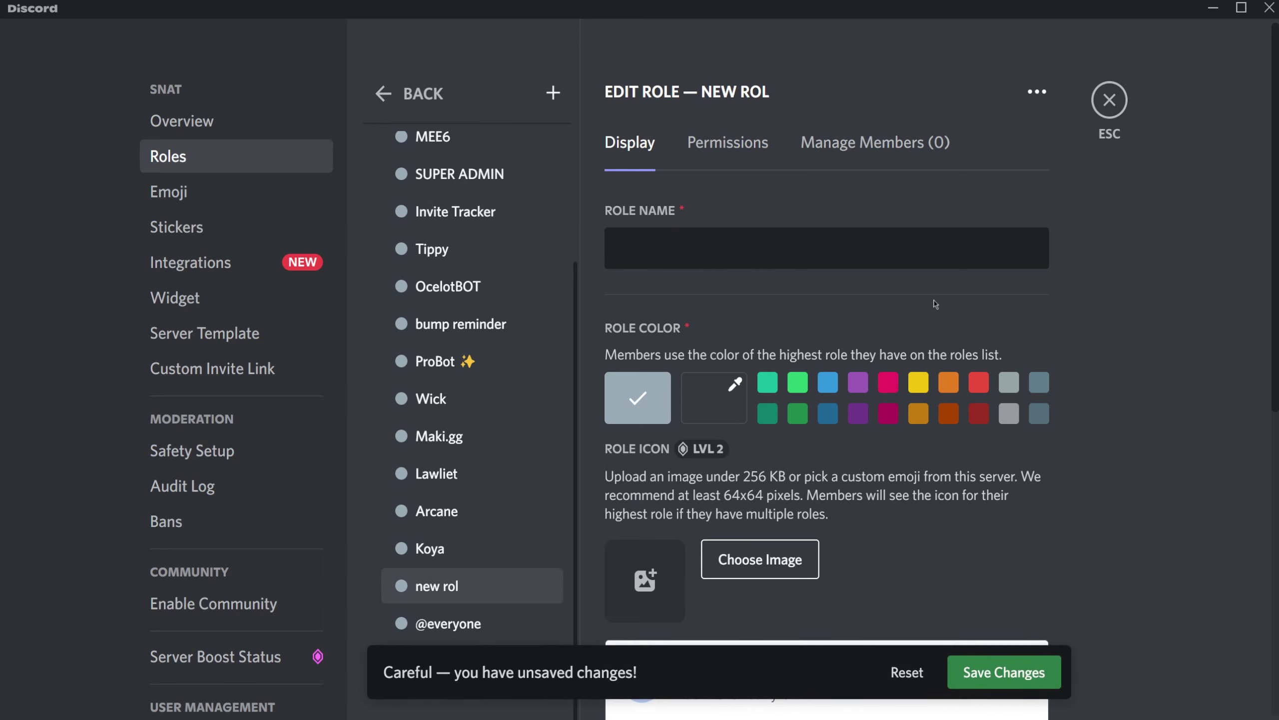
type("admin")
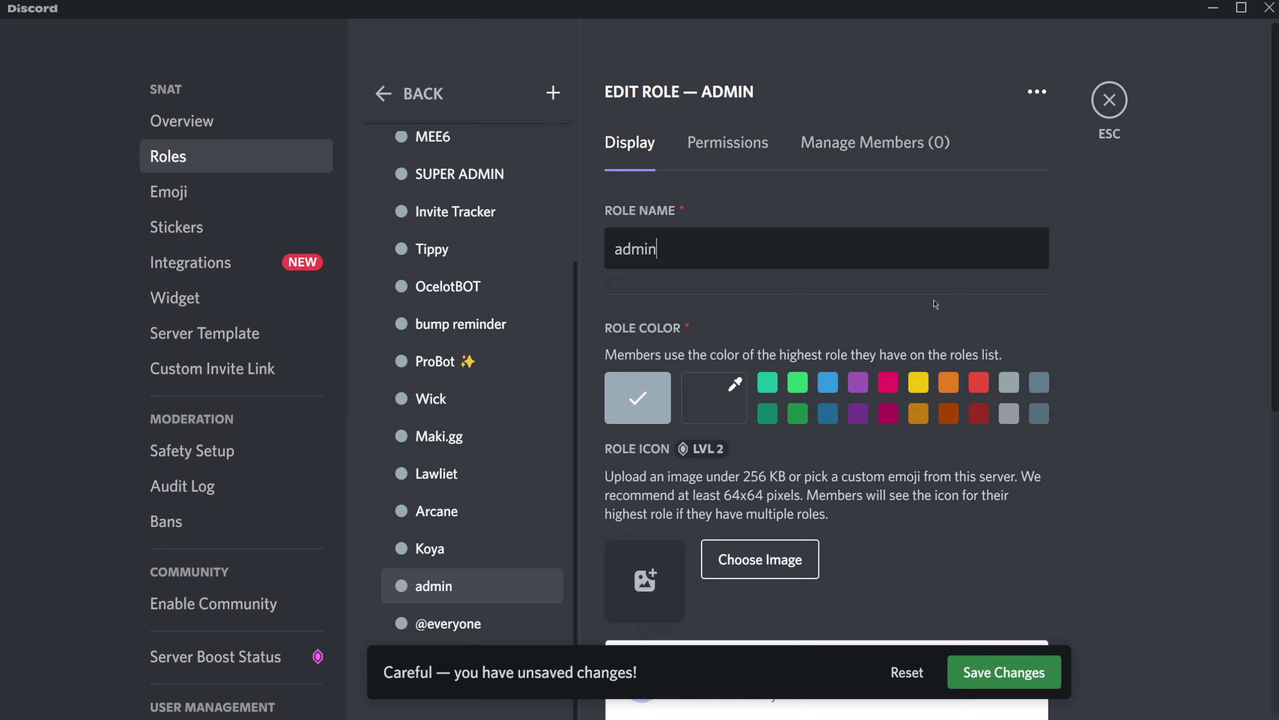
key("BackSpace")
key("BackSpace")
key("BackSpace")
key("BackSpace")
key("BackSpace")
type("ADMIN")
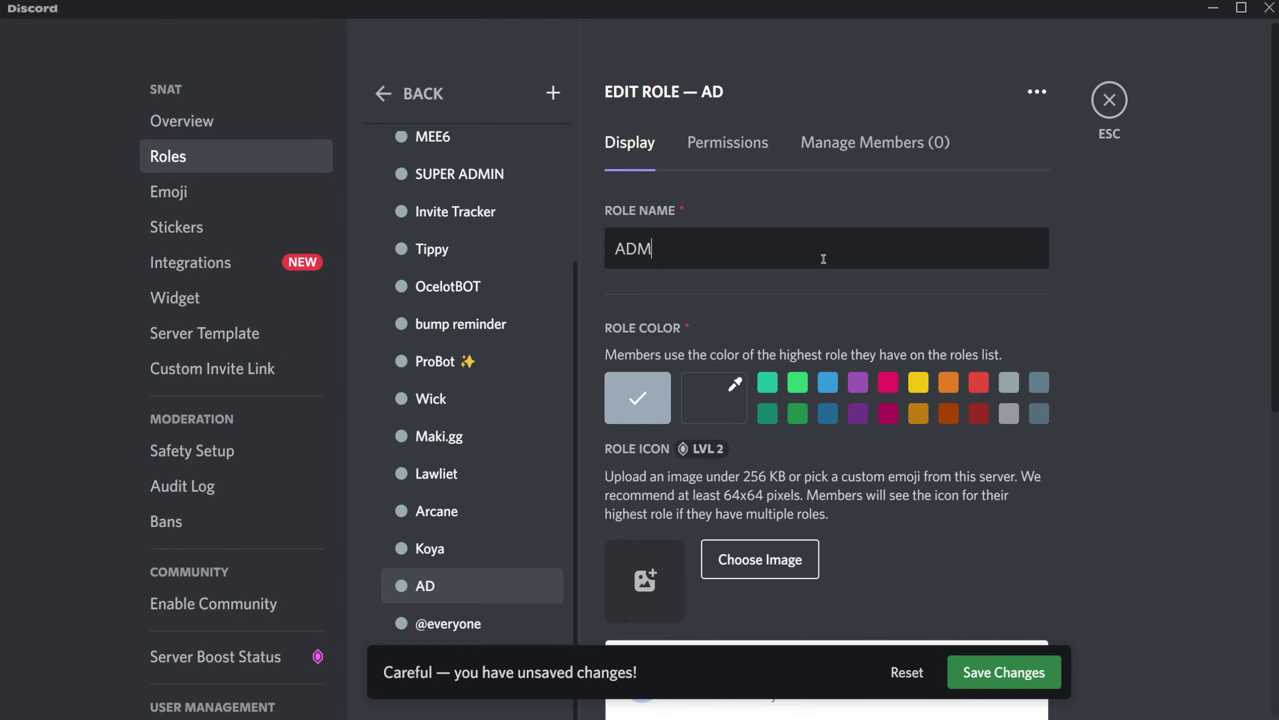
Enable the Administrator permission for the ADMIN role and save the changes.
left_click(730, 144)
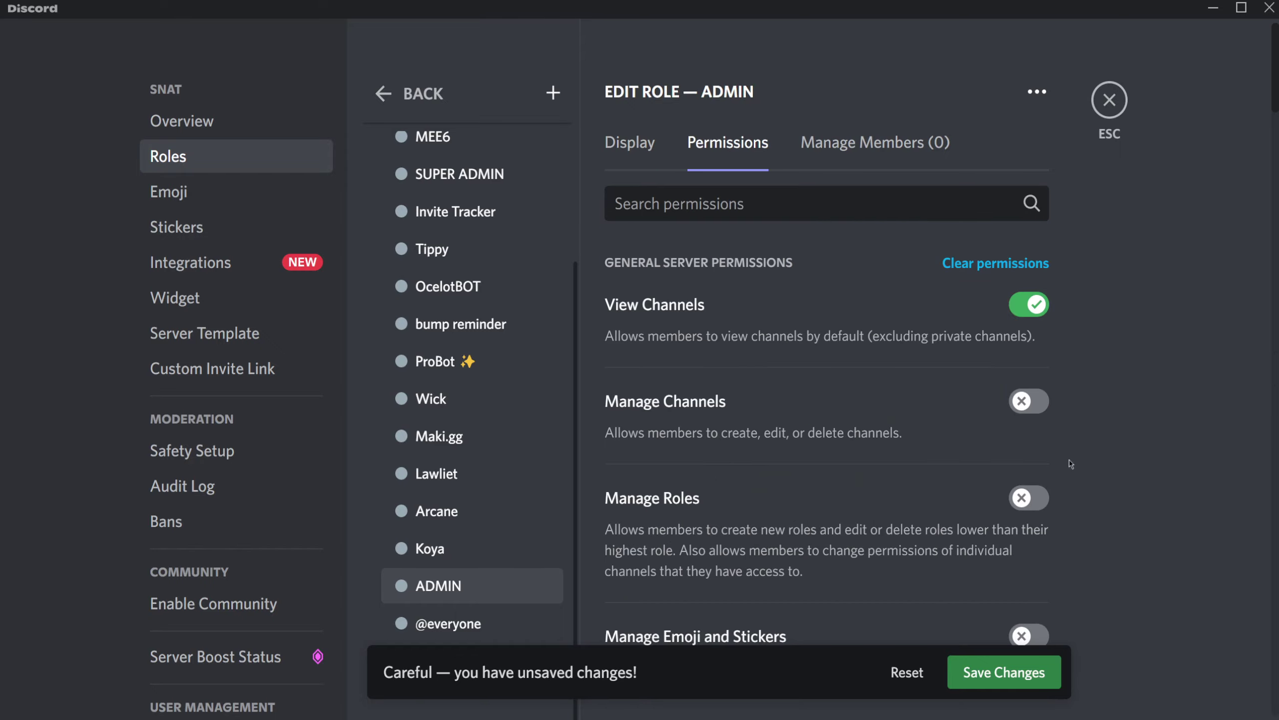
scroll(1092, 465, "down", 20)
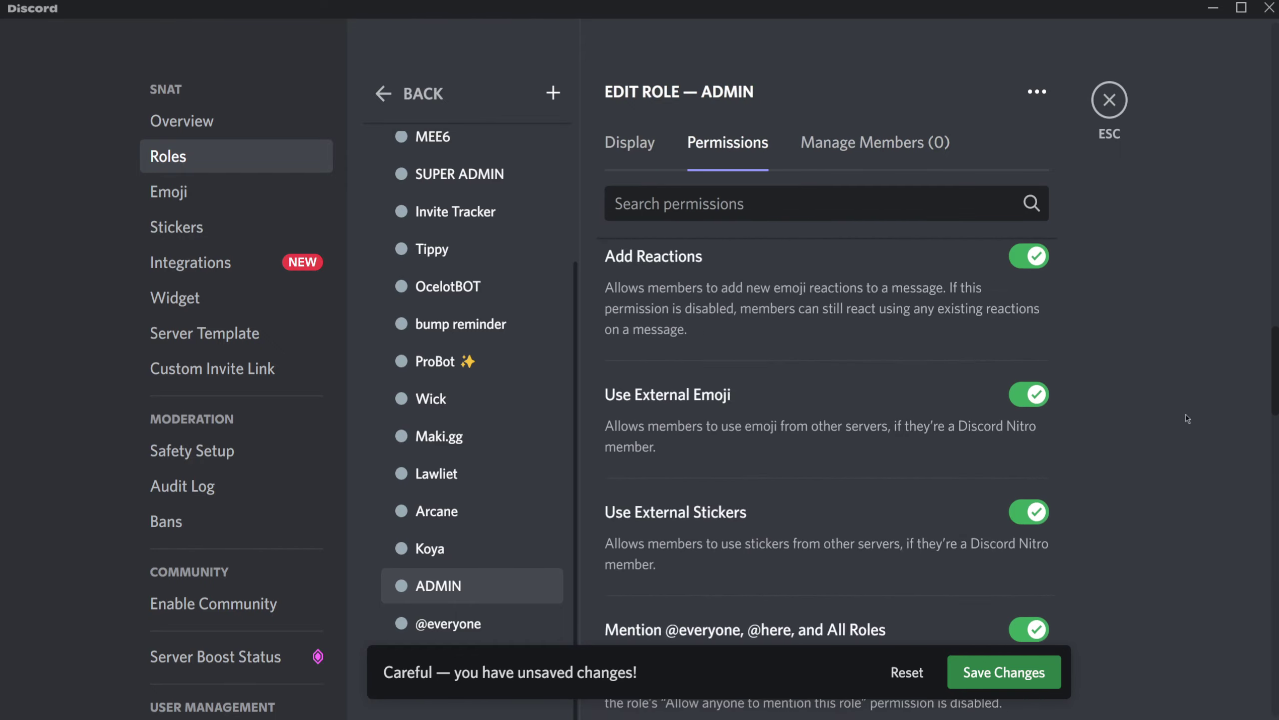
scroll(1180, 425, "down", 12)
left_click(1032, 517)
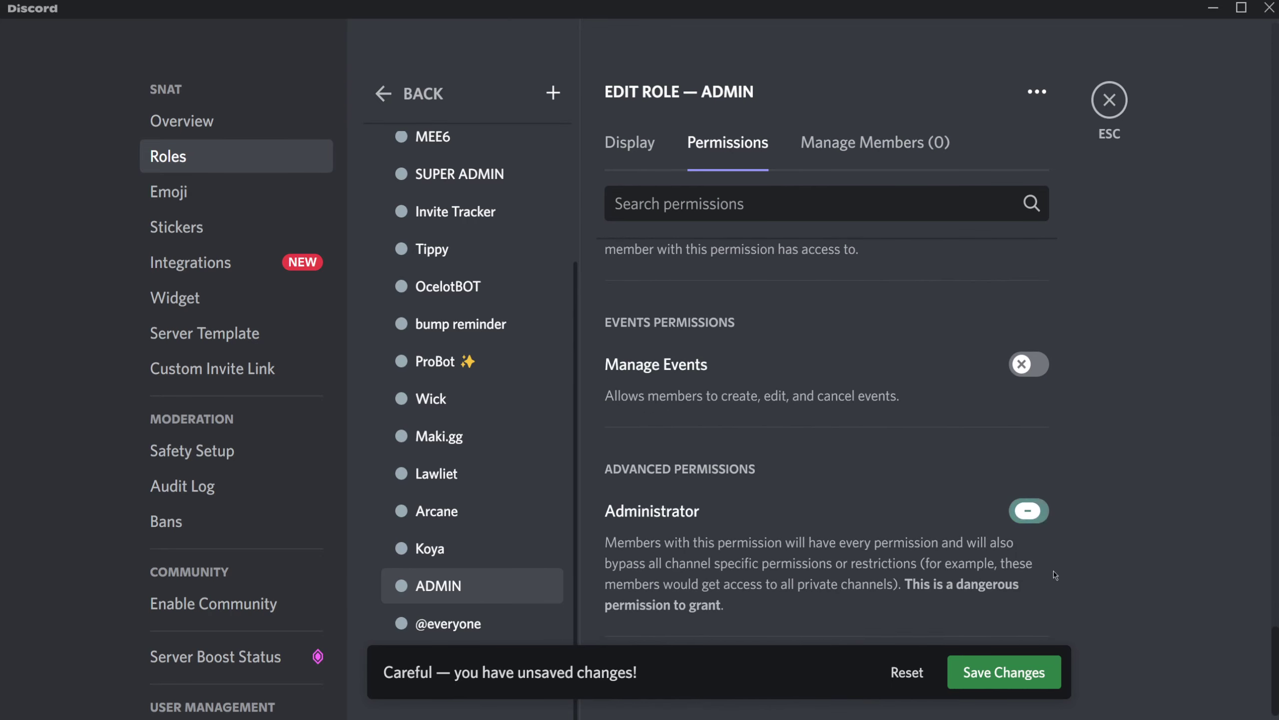
left_click(1038, 681)
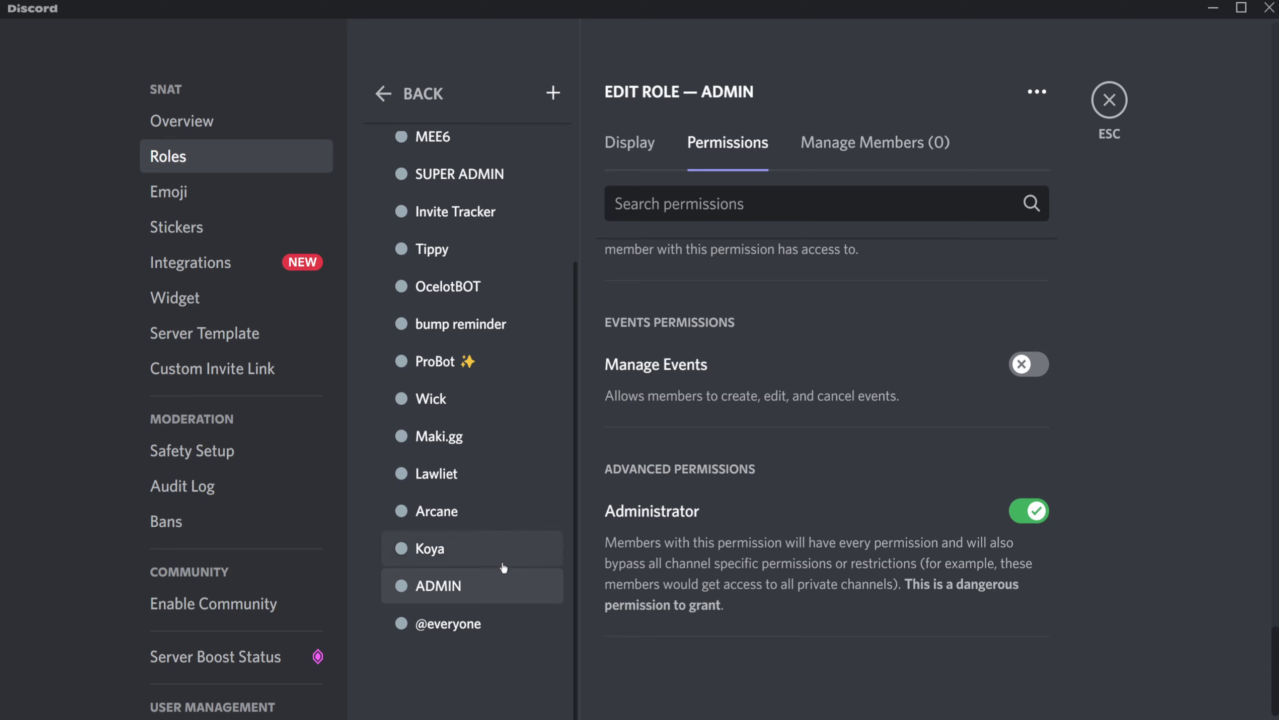
Move the ADMIN role directly below SUPER ADMIN in the role order and open the SUPER ADMIN role.
left_click_drag(500, 554, 464, 204)
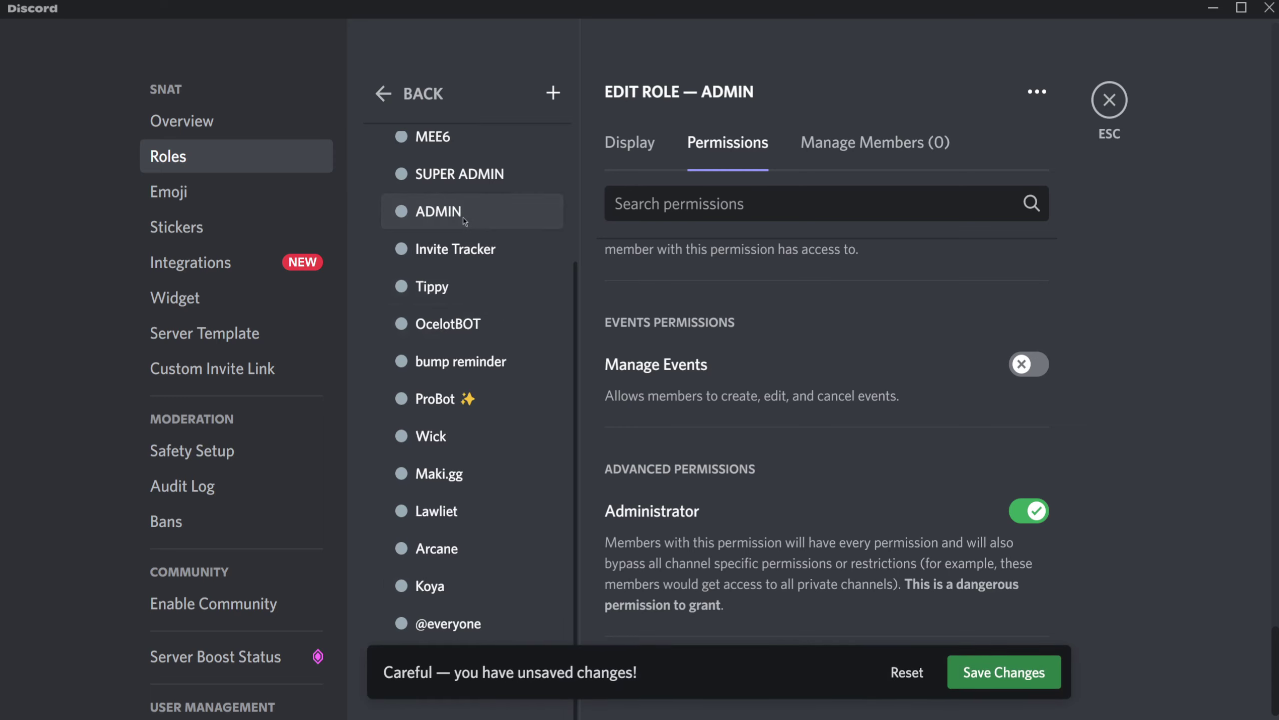
left_click(438, 178)
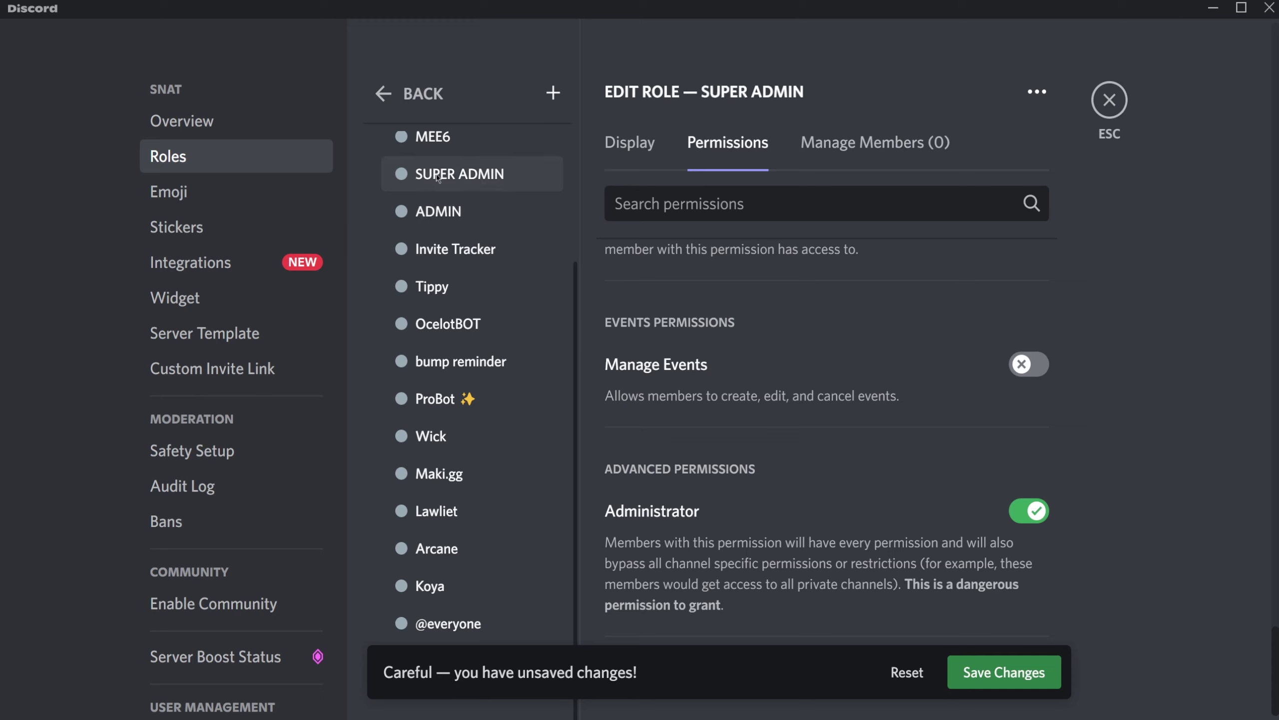
scroll(519, 327, "up", 3)
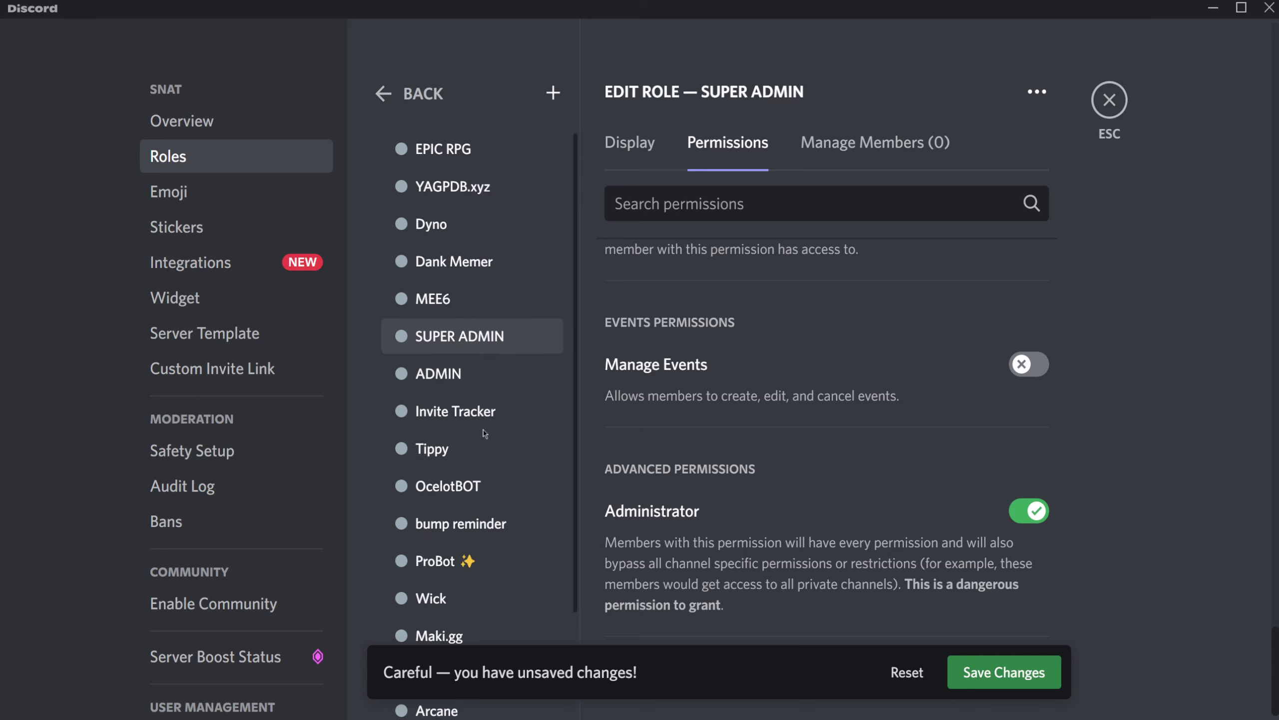
Move the ADMIN role directly above SUPER ADMIN, save the new order and leave the server settings.
left_click(432, 384)
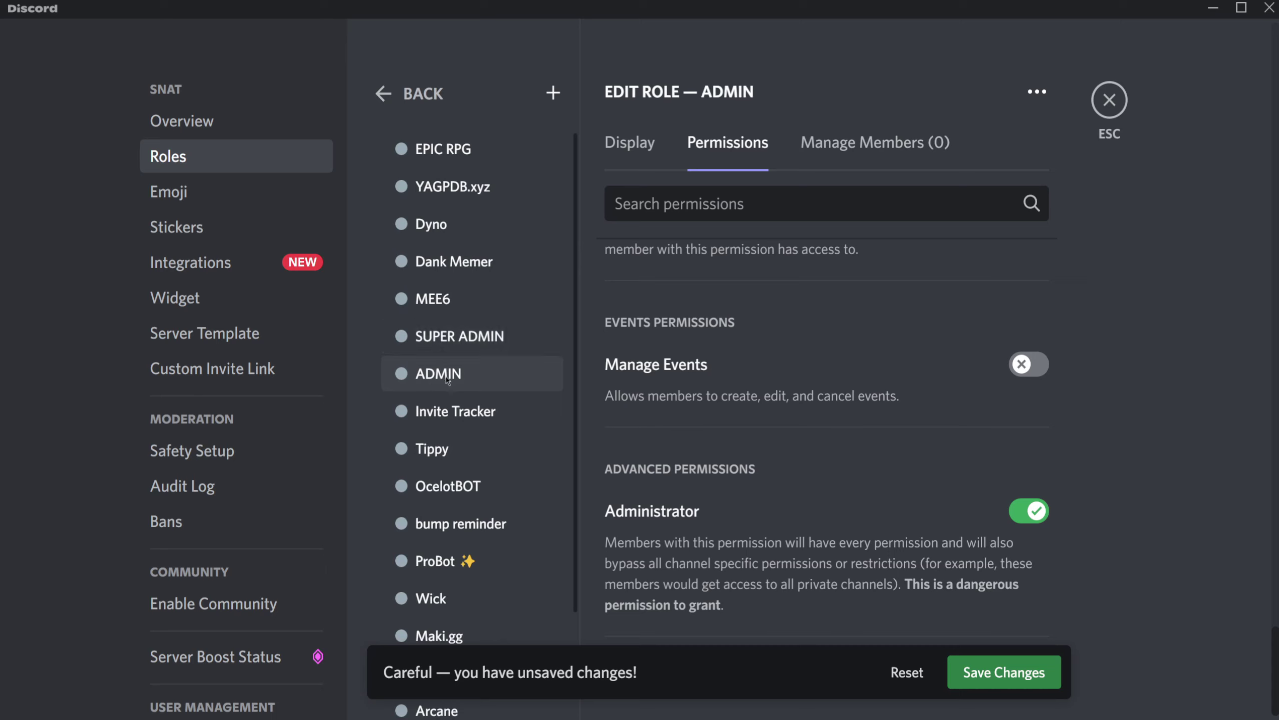
left_click_drag(482, 371, 471, 335)
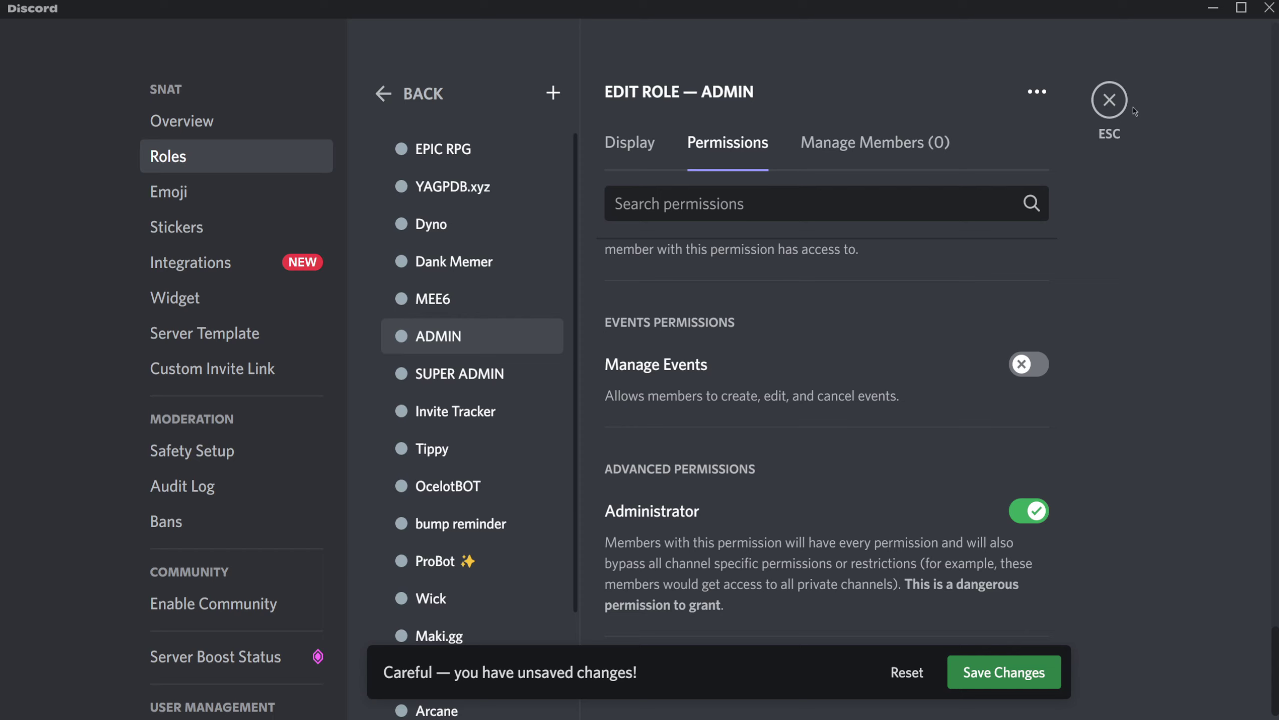
left_click(1029, 680)
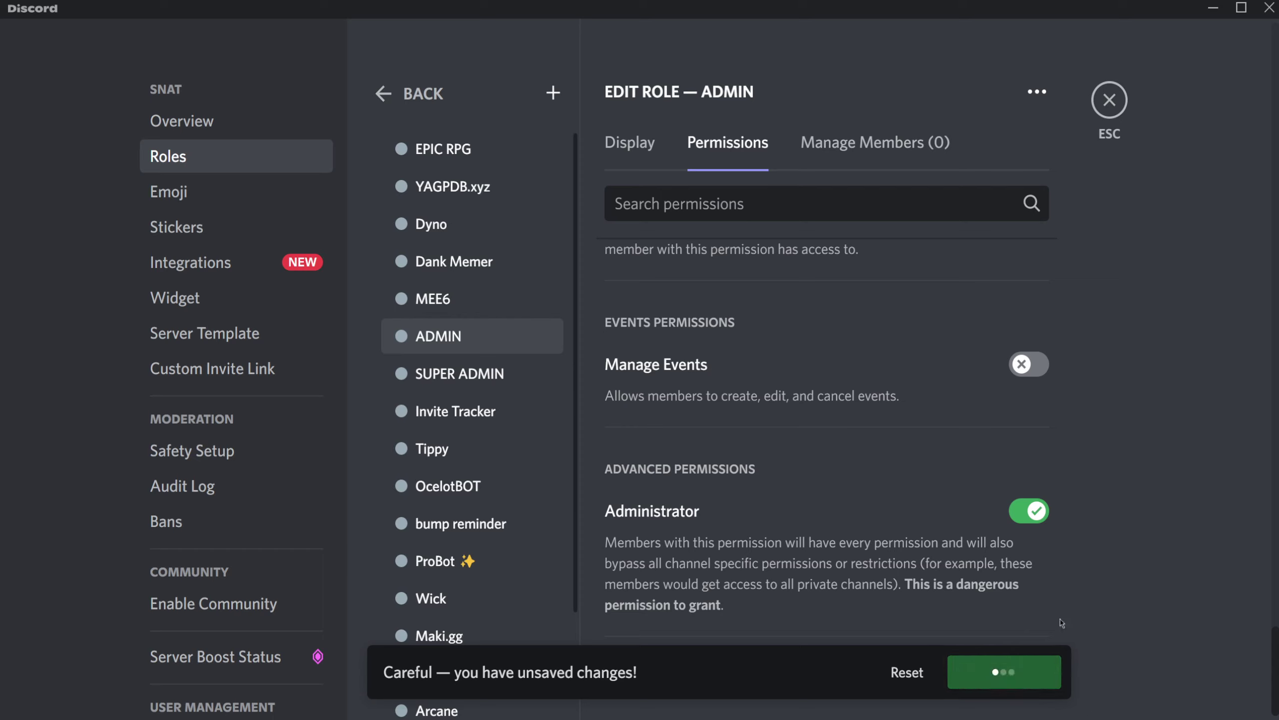
left_click(1109, 100)
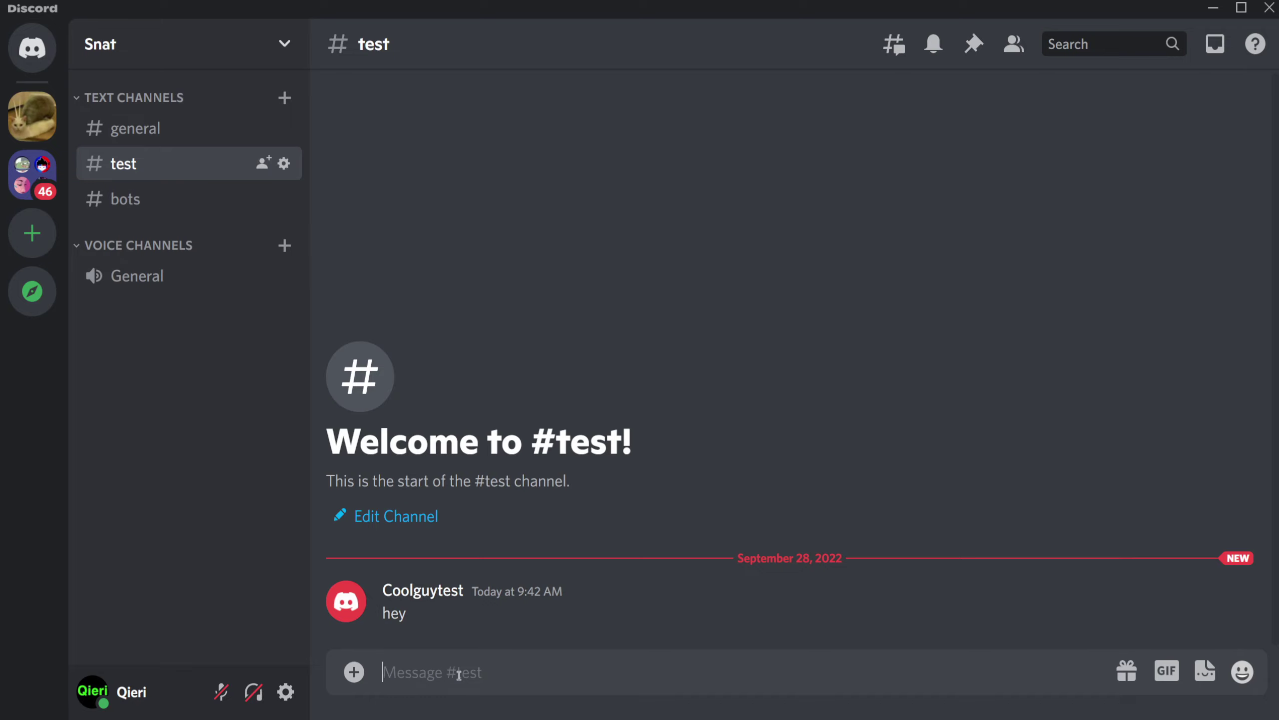
Bring up the slash commands in the #test channel and show the member list to review the server's bots.
type("/")
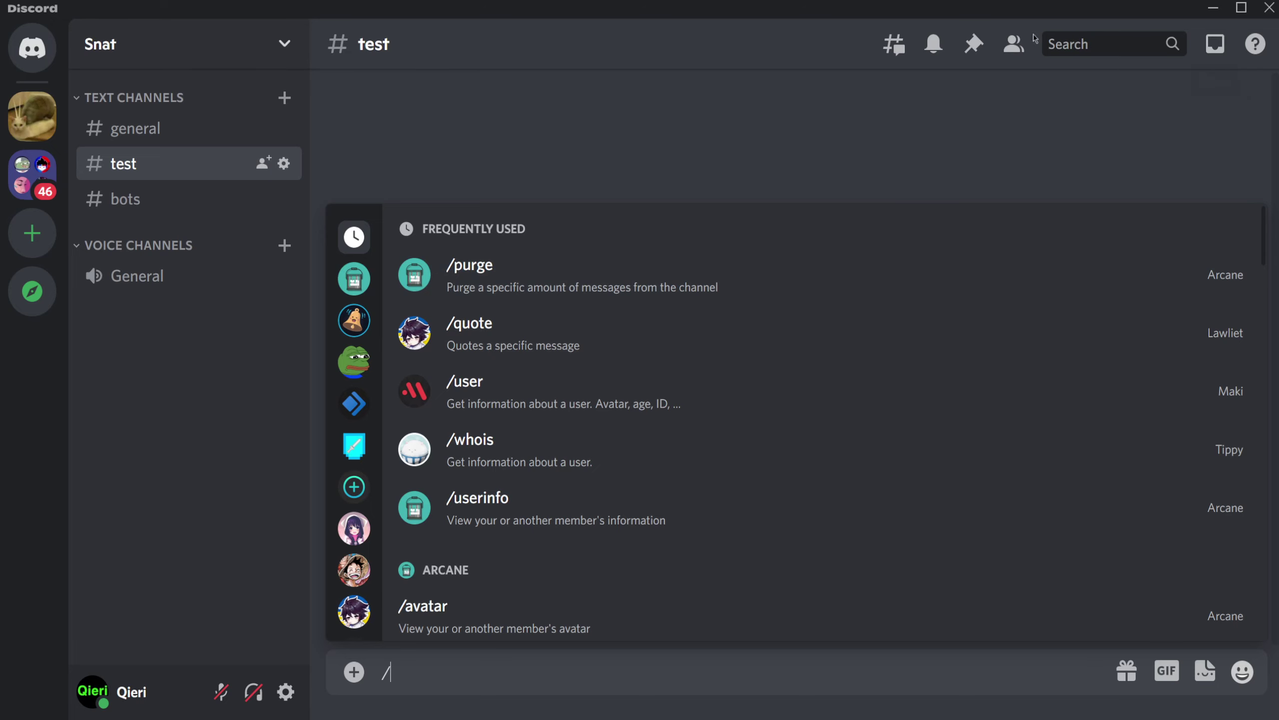
left_click(1013, 44)
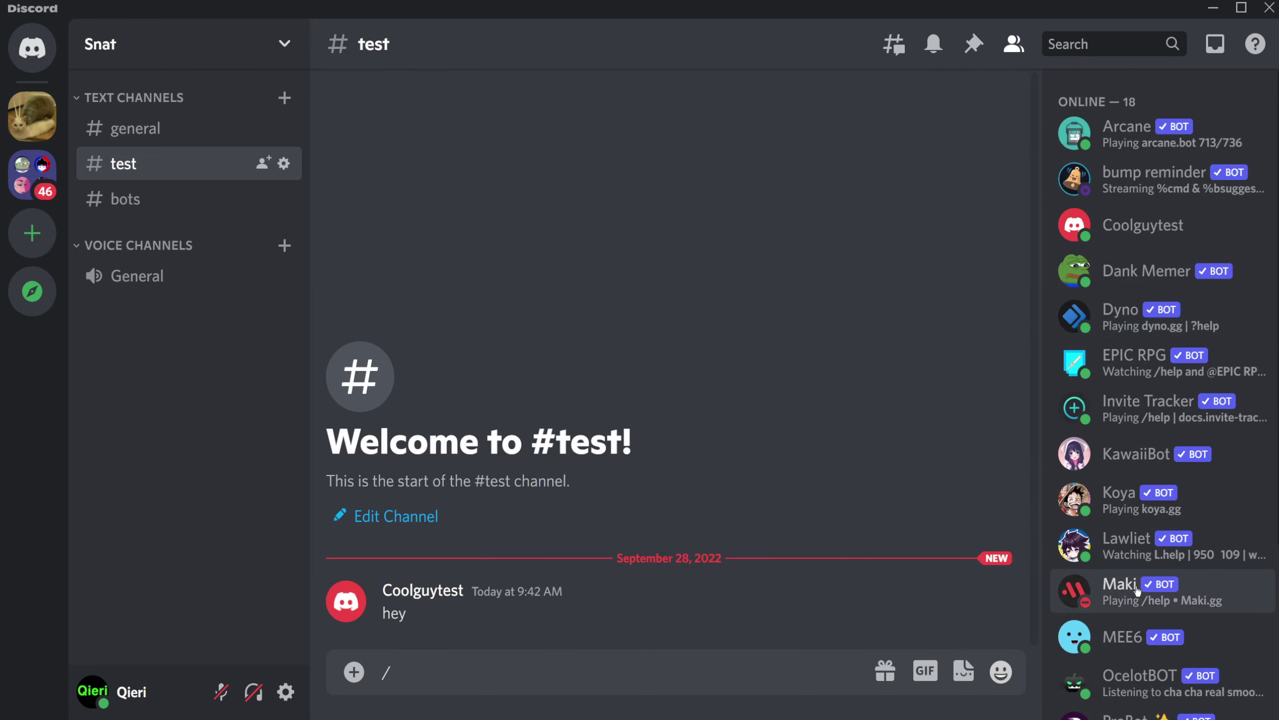
scroll(1158, 383, "down", 2)
scroll(1172, 386, "down", 3)
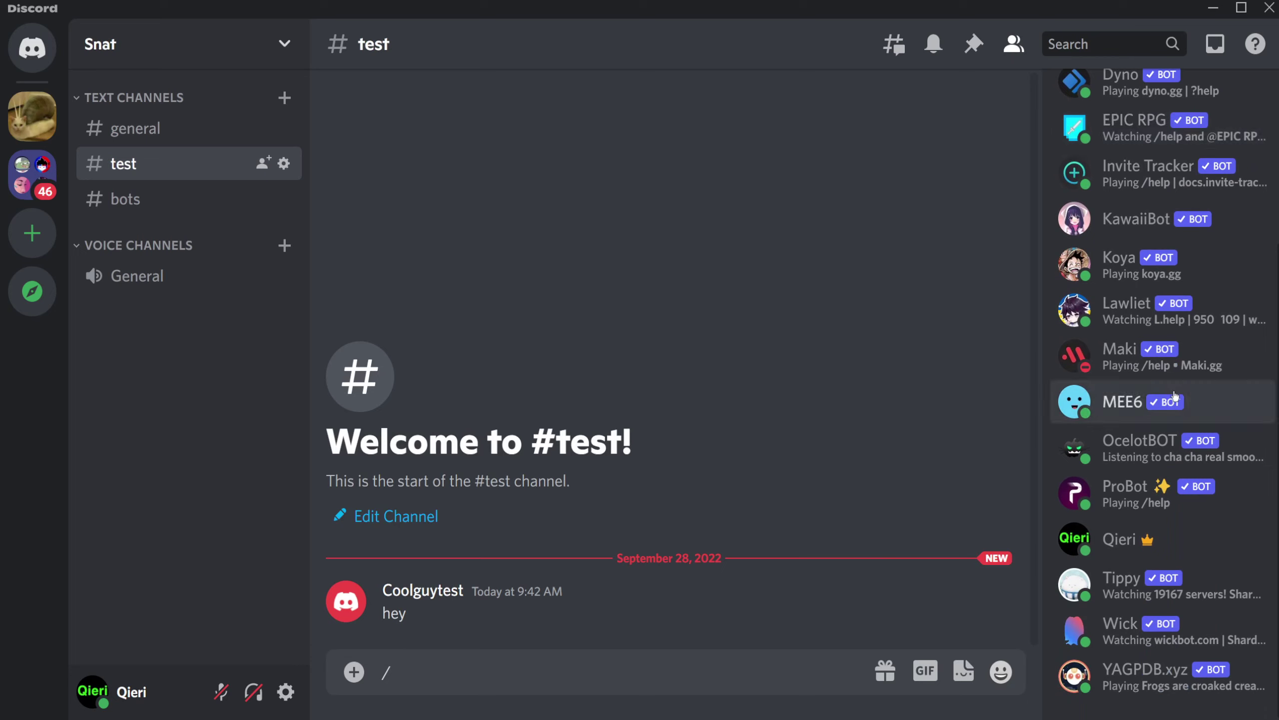
scroll(1175, 397, "up", 5)
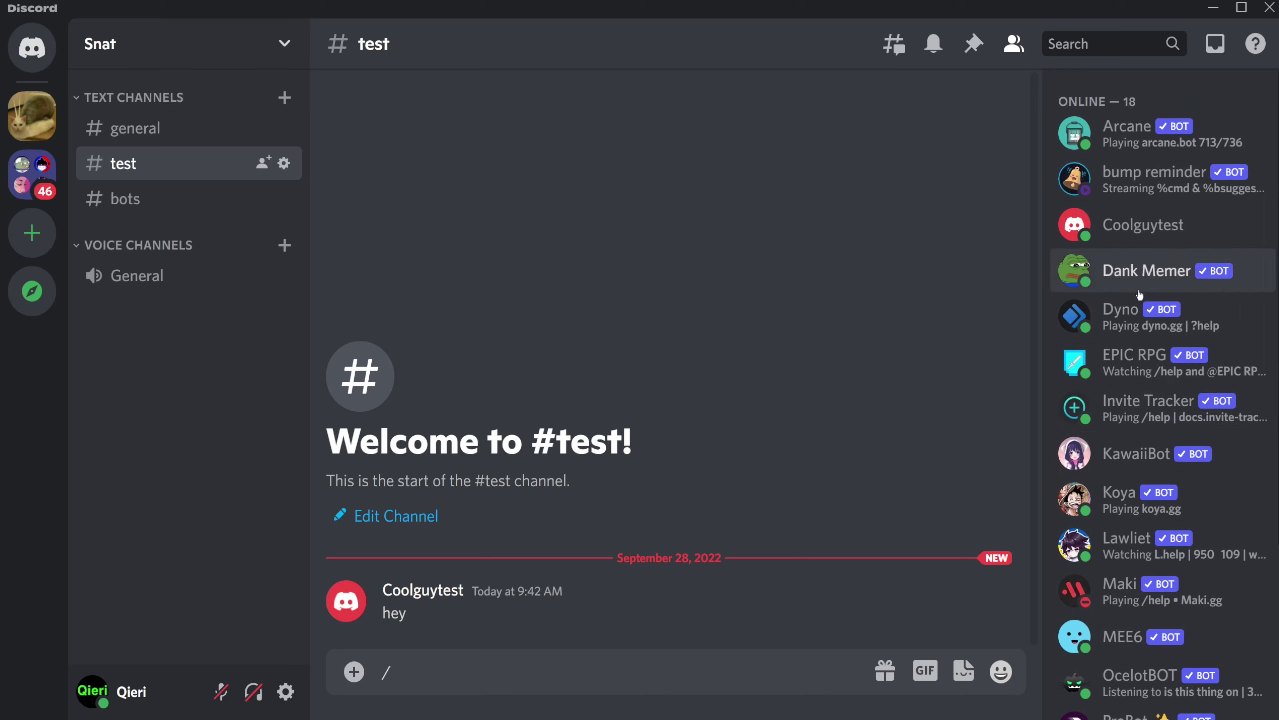
scroll(1142, 287, "down", 1)
scroll(1141, 287, "down", 1)
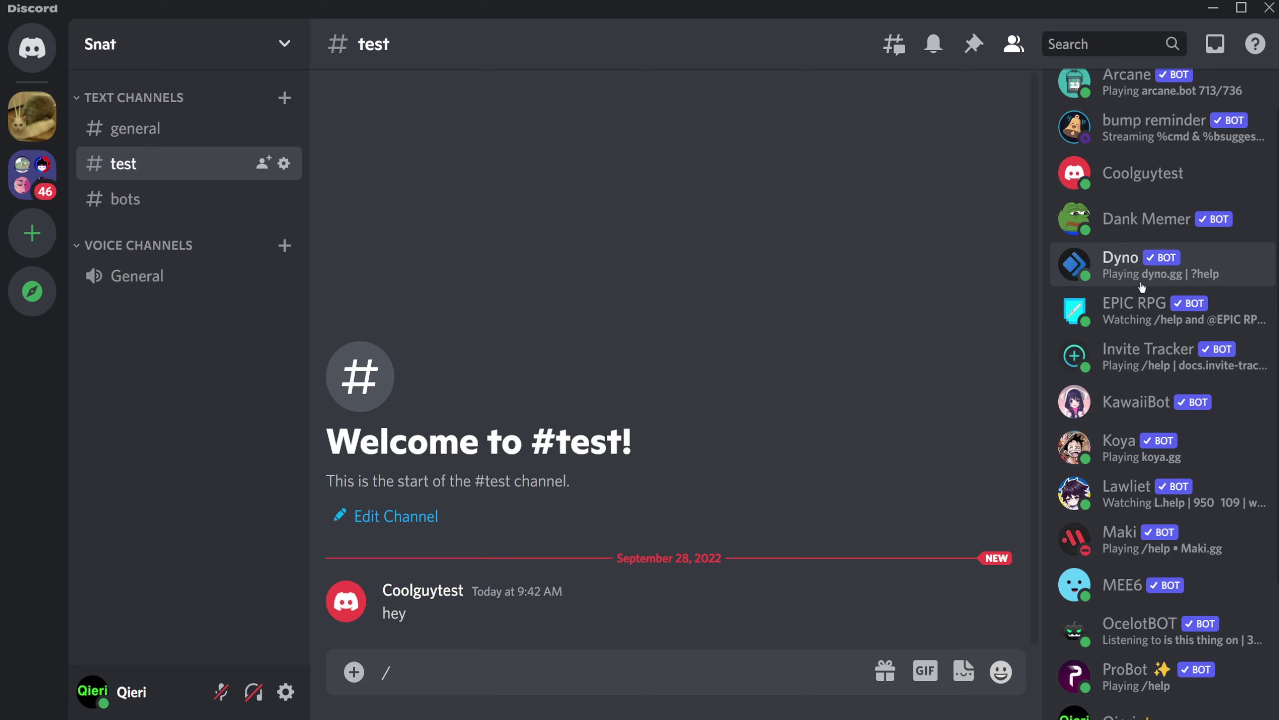
scroll(1141, 287, "up", 2)
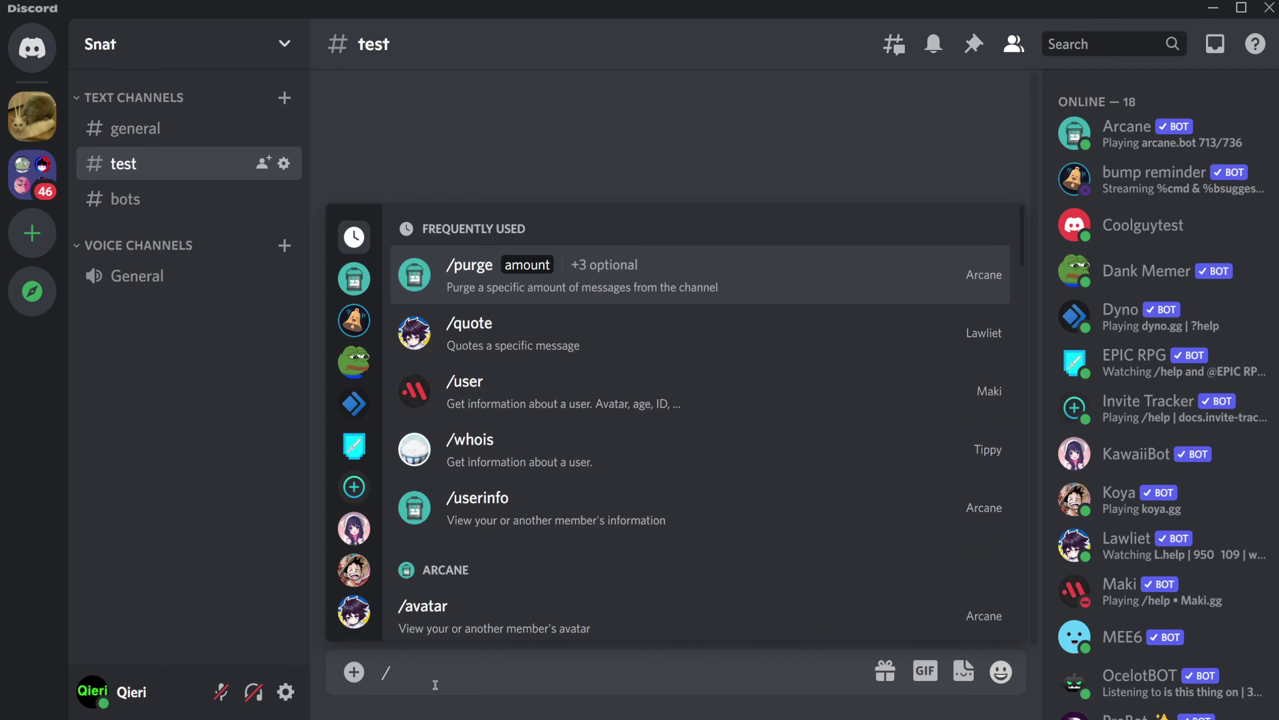
Run Dyno's /role add command to give the test account the SUPER ADMIN role.
type("role")
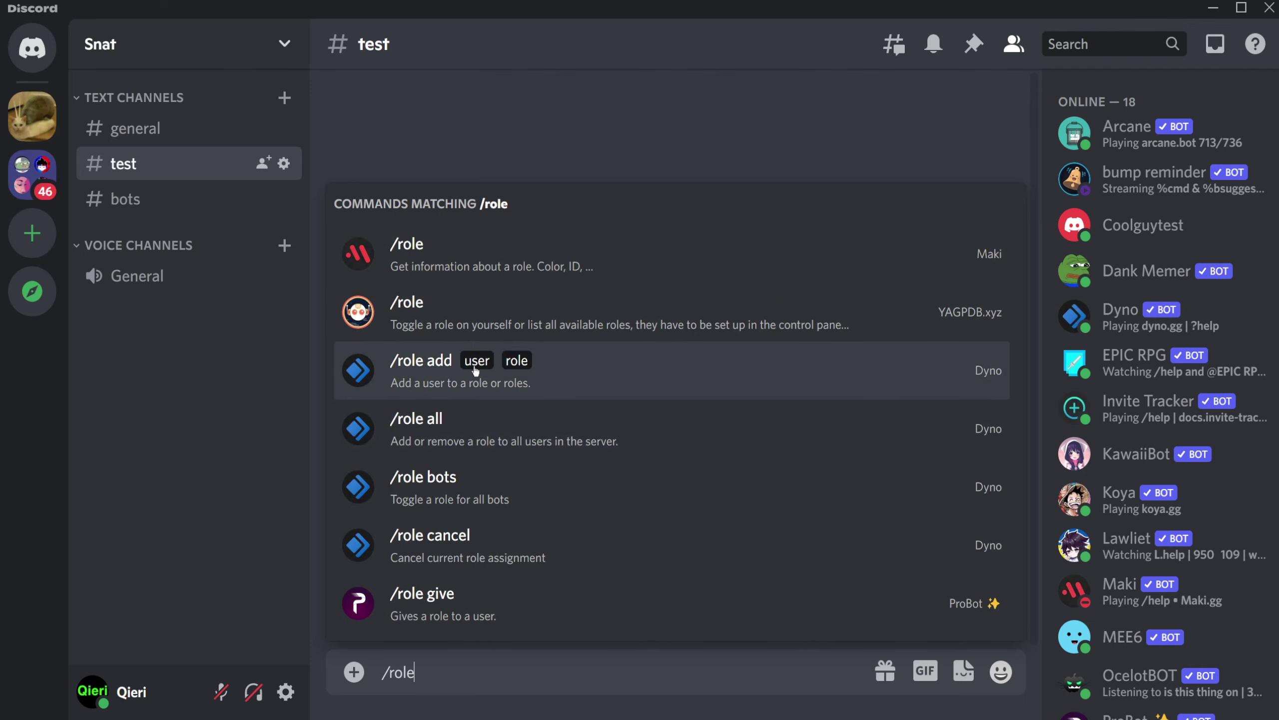
left_click(501, 389)
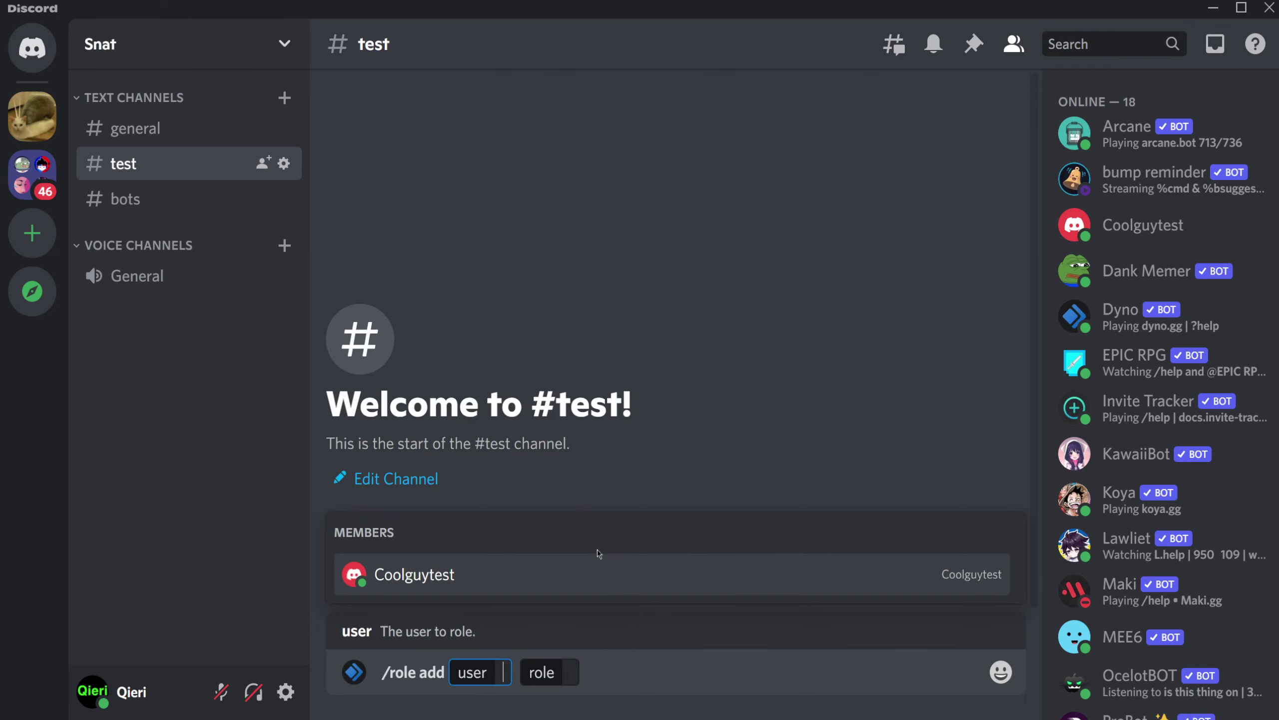
left_click(474, 577)
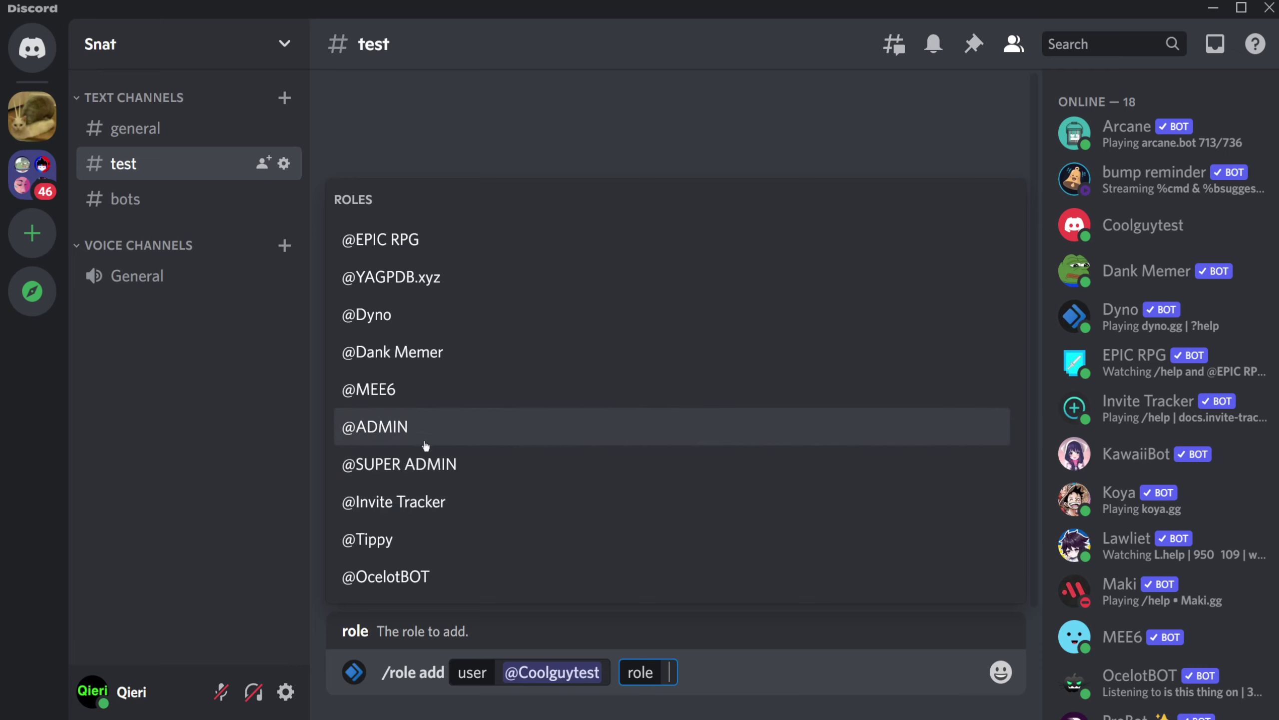
left_click(431, 465)
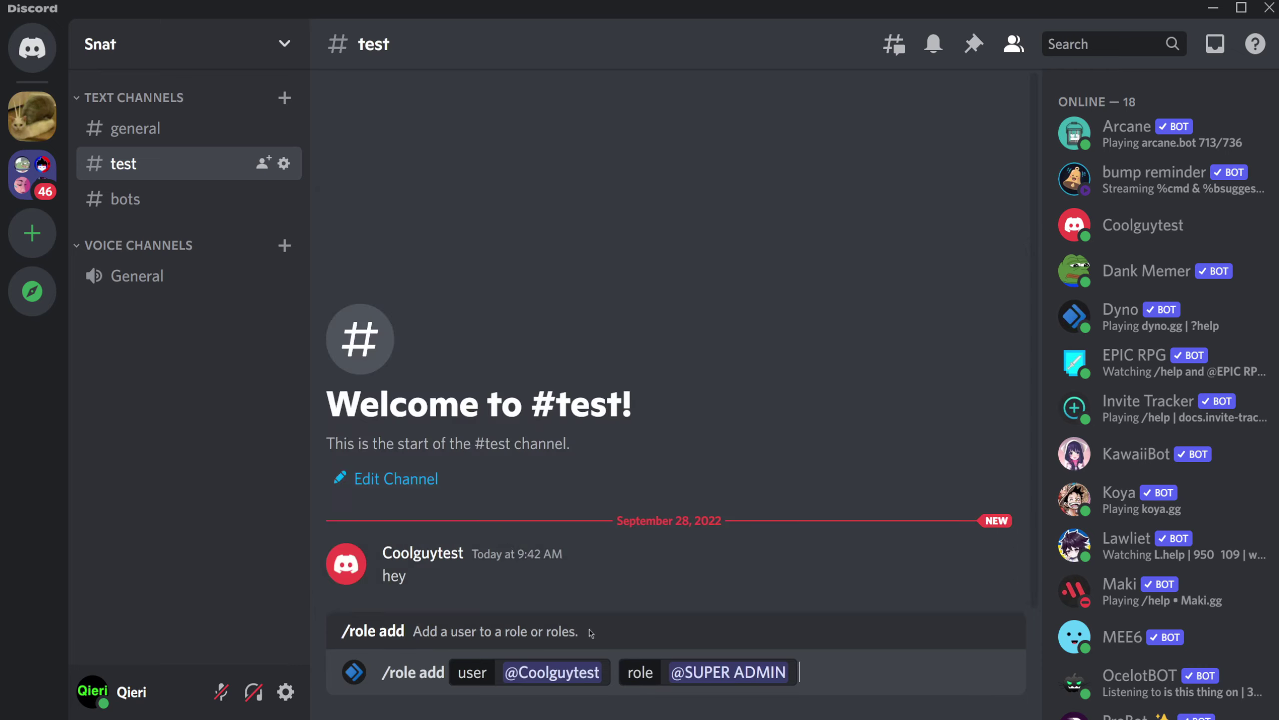
key("Return")
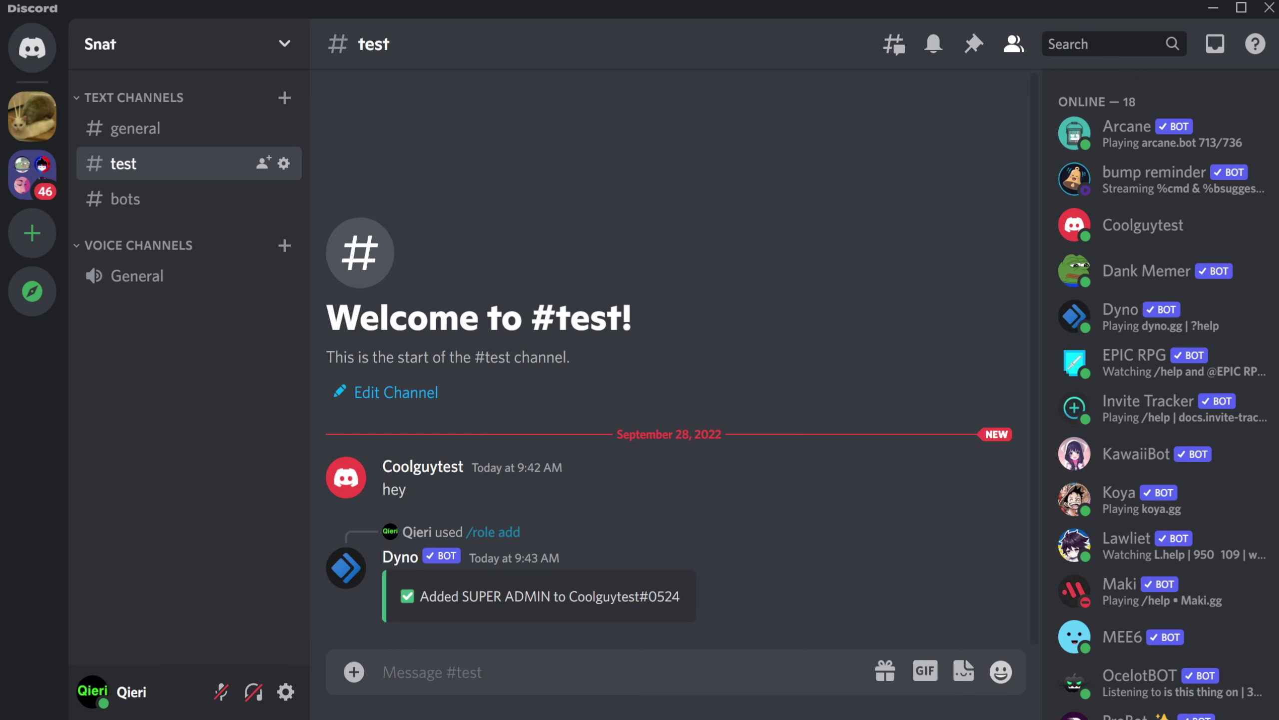
Switch to the test account's Discord session in the browser and open the Snat server's Roles settings.
key("alt+Tab")
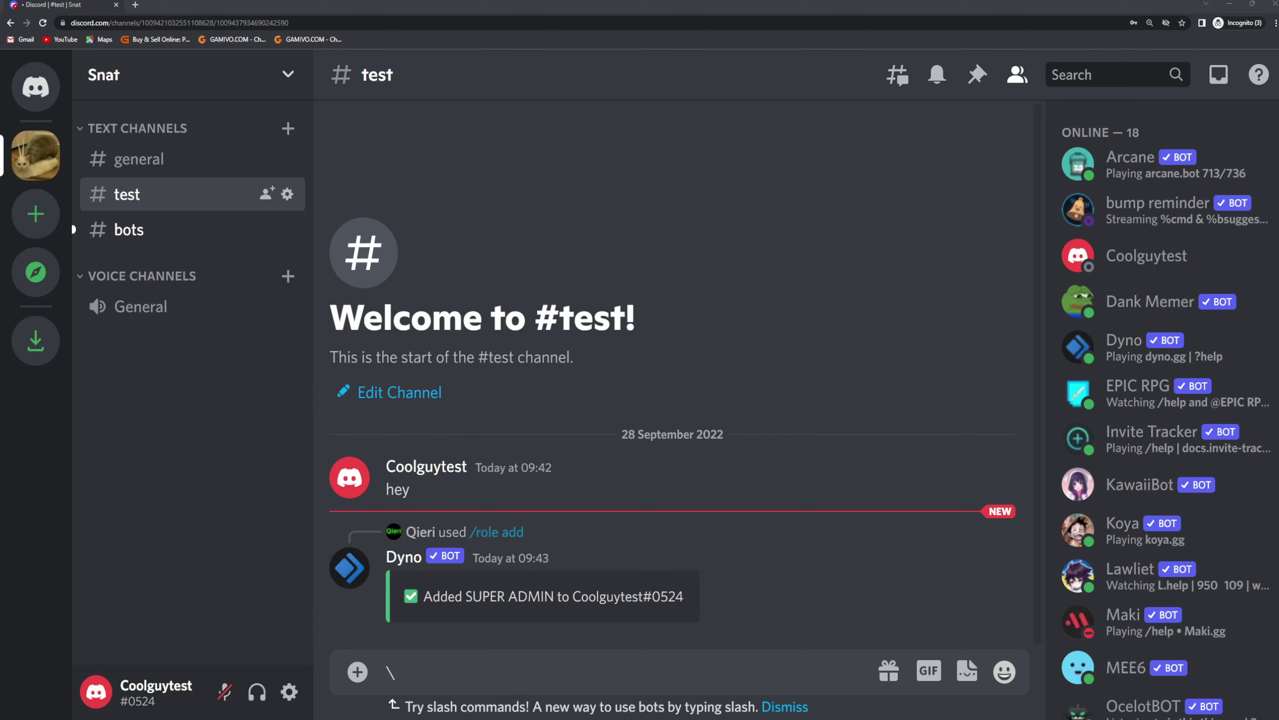
left_click(166, 75)
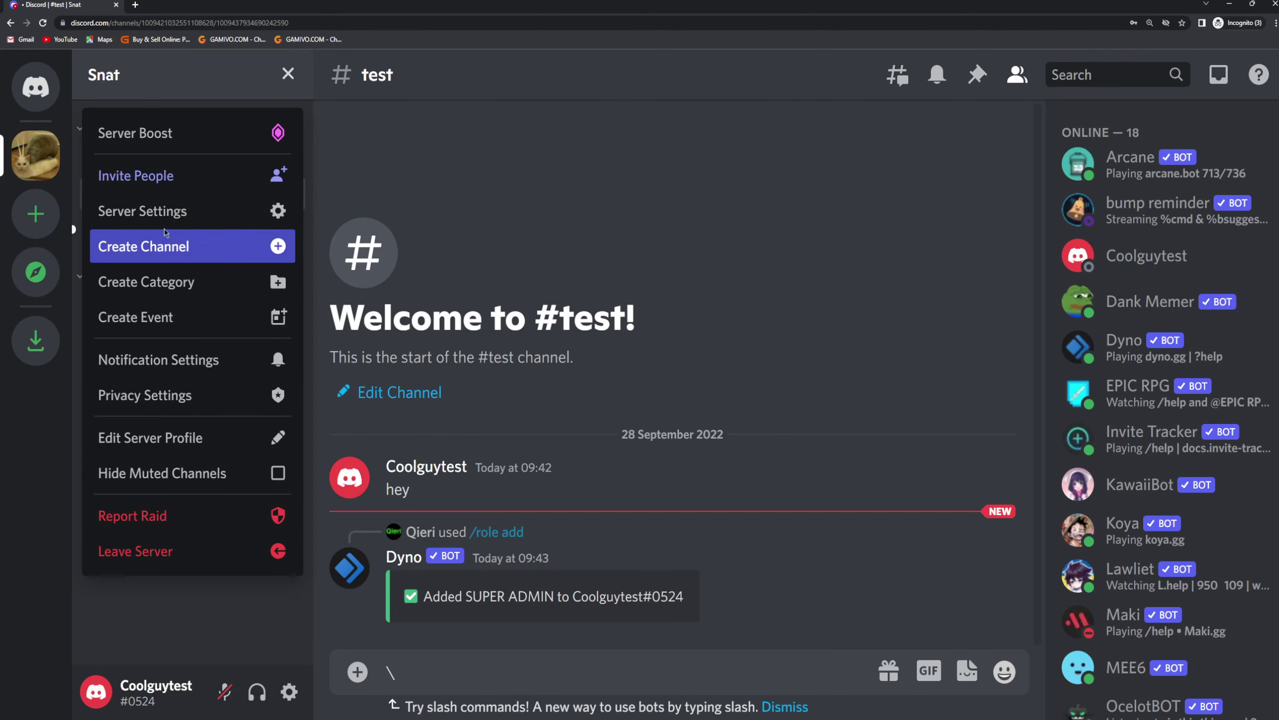
left_click(440, 180)
left_click(252, 83)
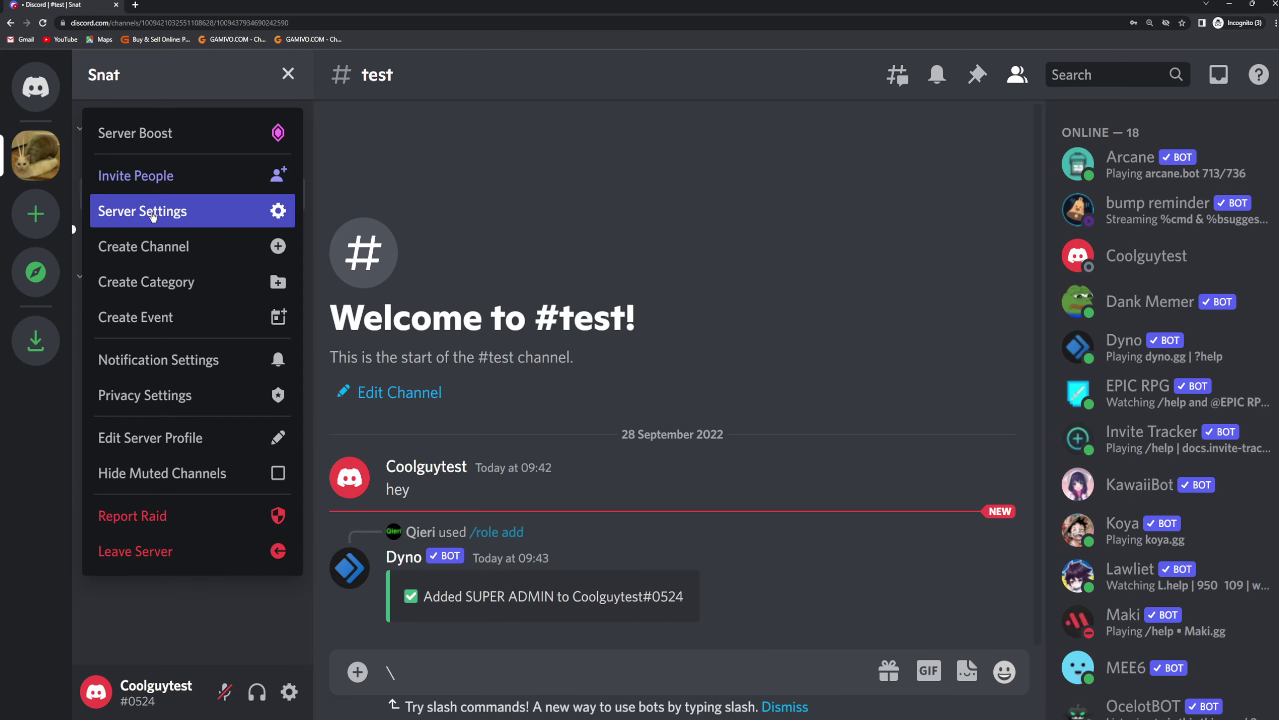
left_click(153, 216)
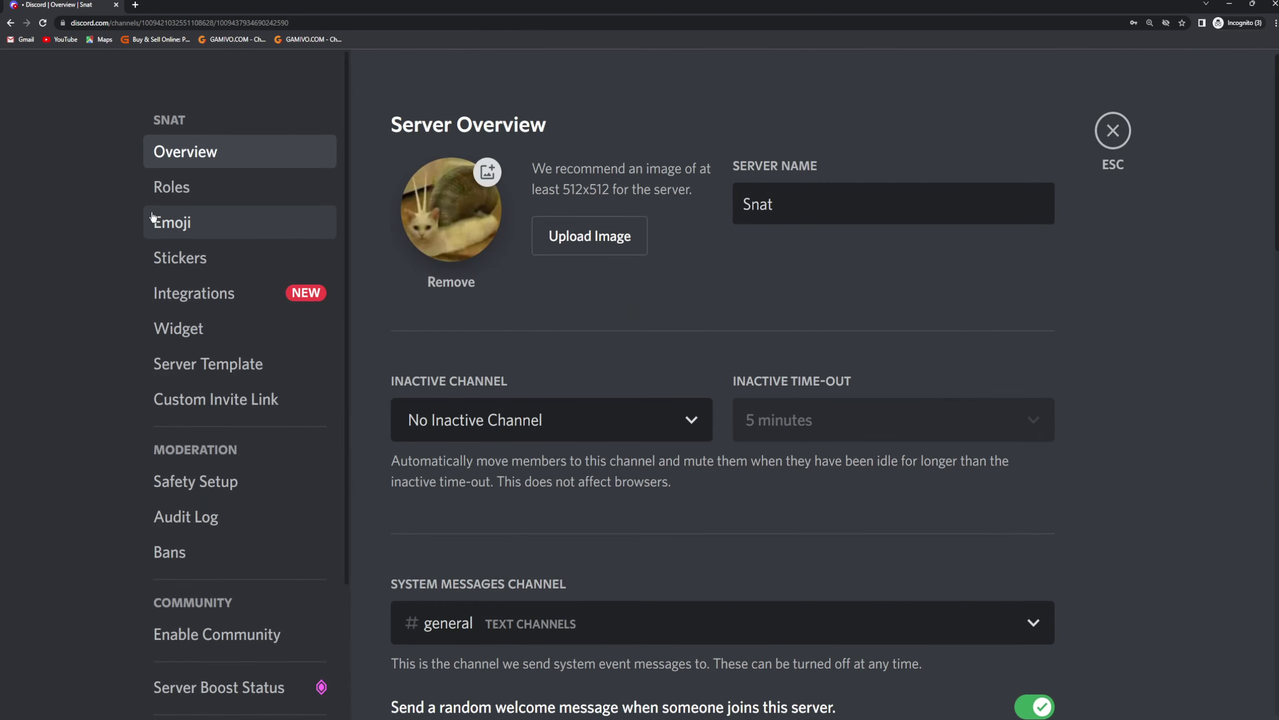
left_click(164, 189)
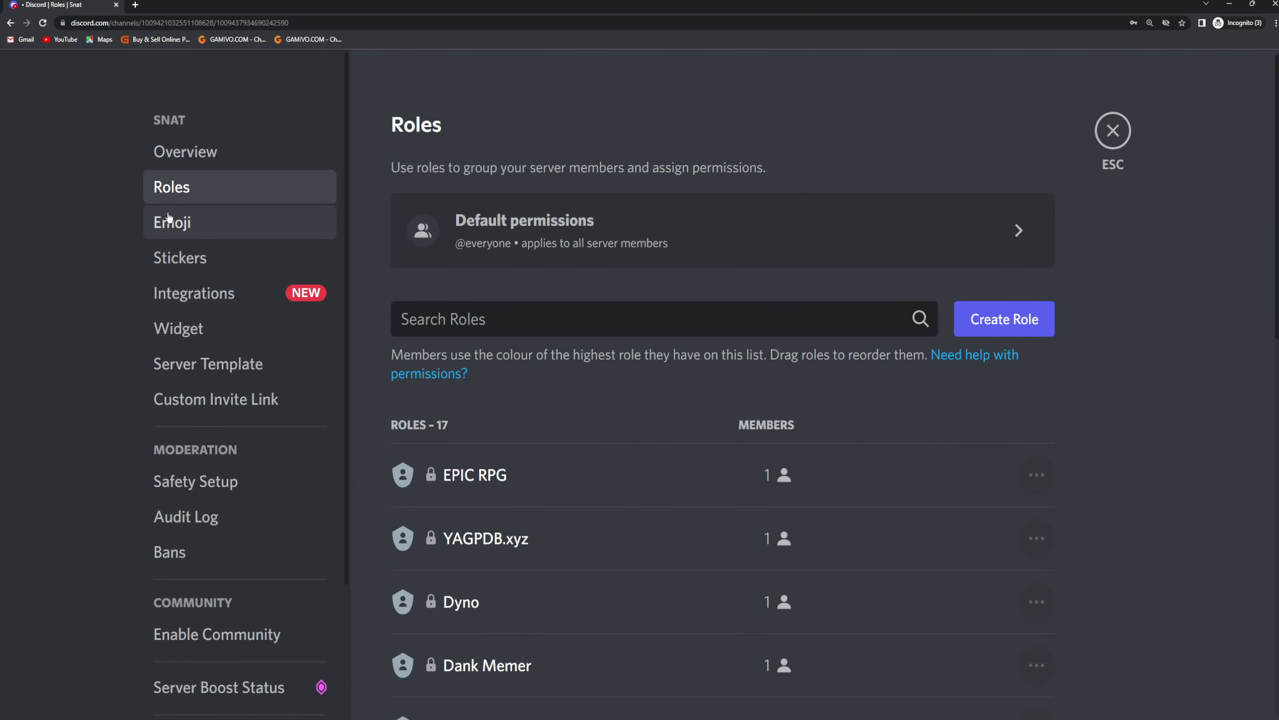
Inspect the lock notes on the YAGPDB.xyz and SUPER ADMIN roles and open SUPER ADMIN to examine its place in the hierarchy.
scroll(433, 540, "down", 2)
mouse_move(430, 444)
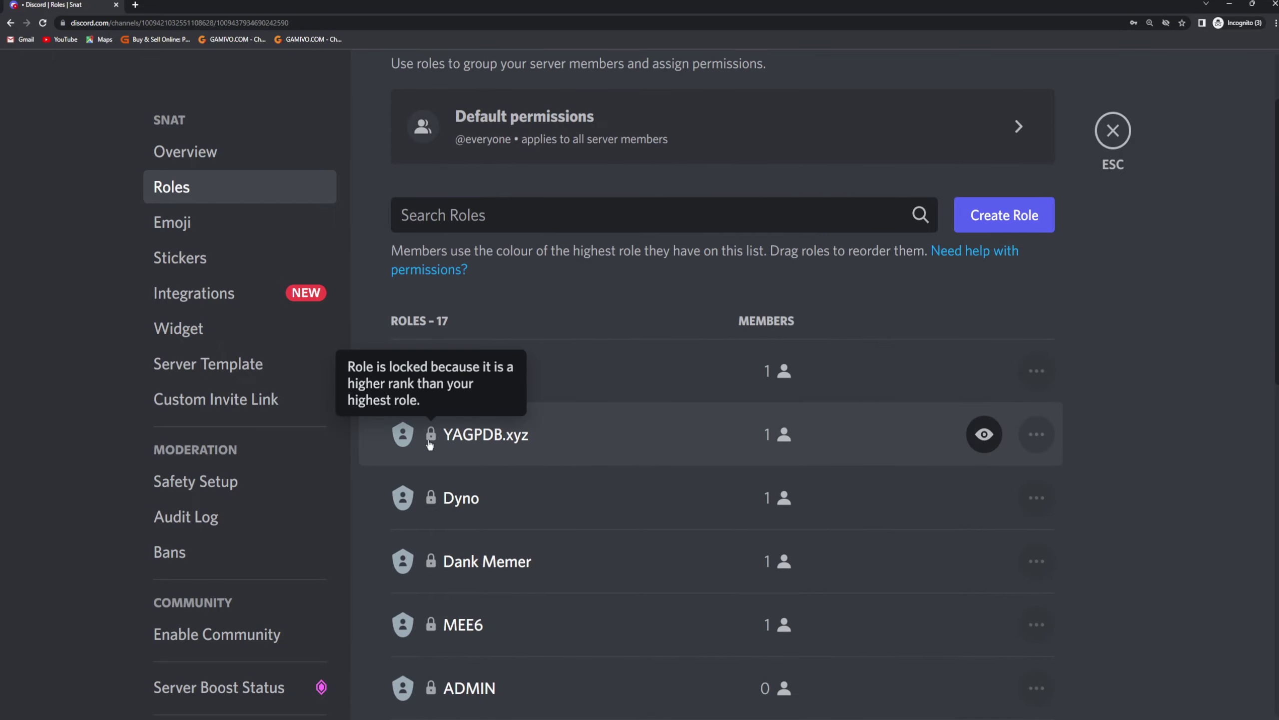
scroll(503, 443, "down", 4)
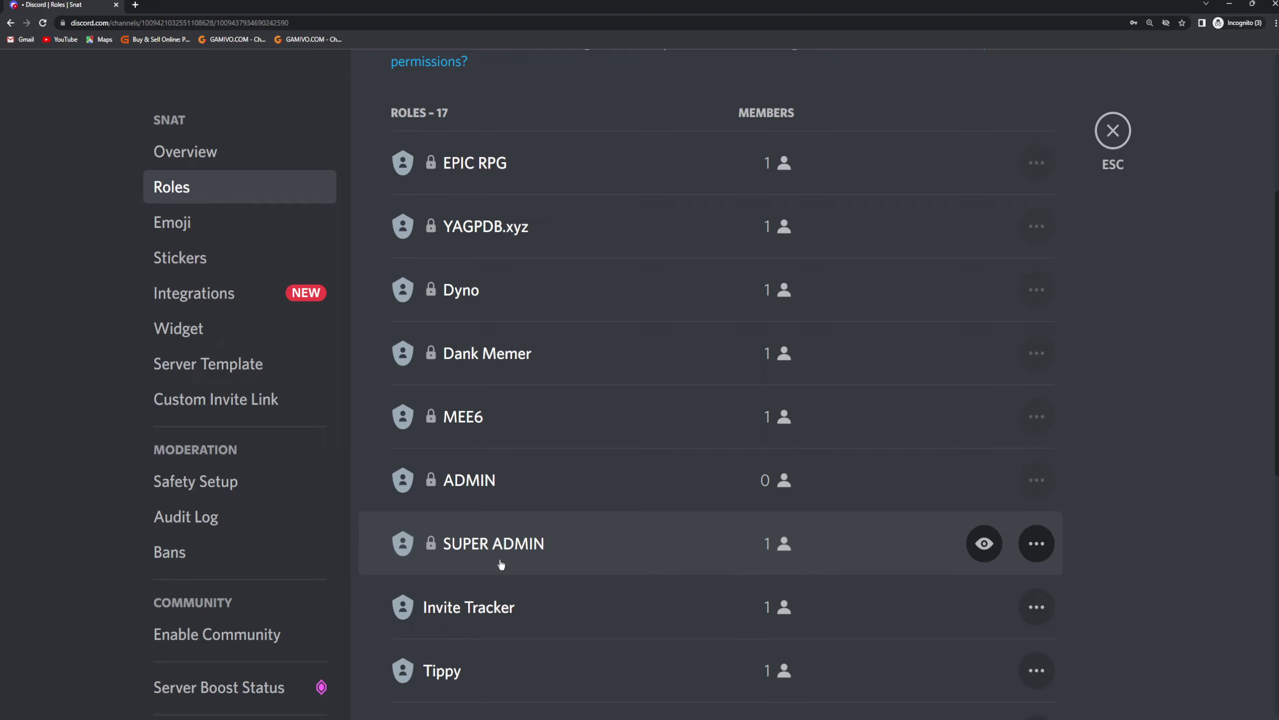
mouse_move(438, 552)
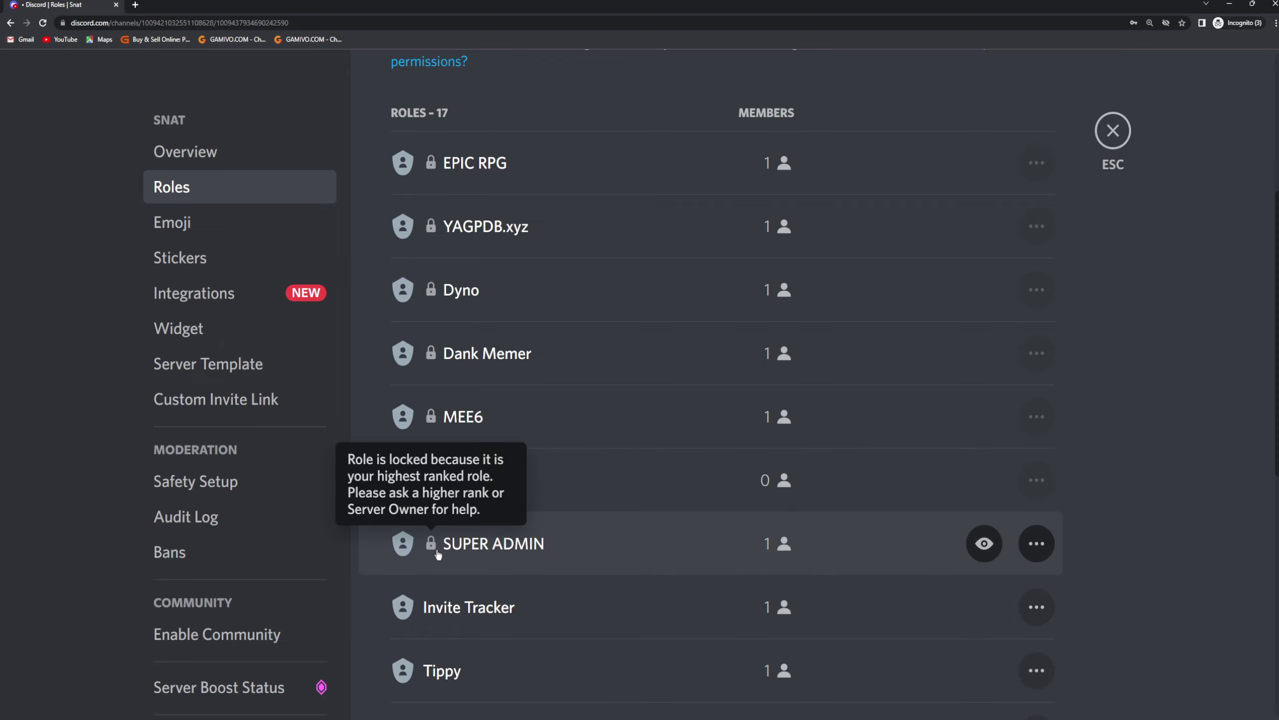
left_click(549, 560)
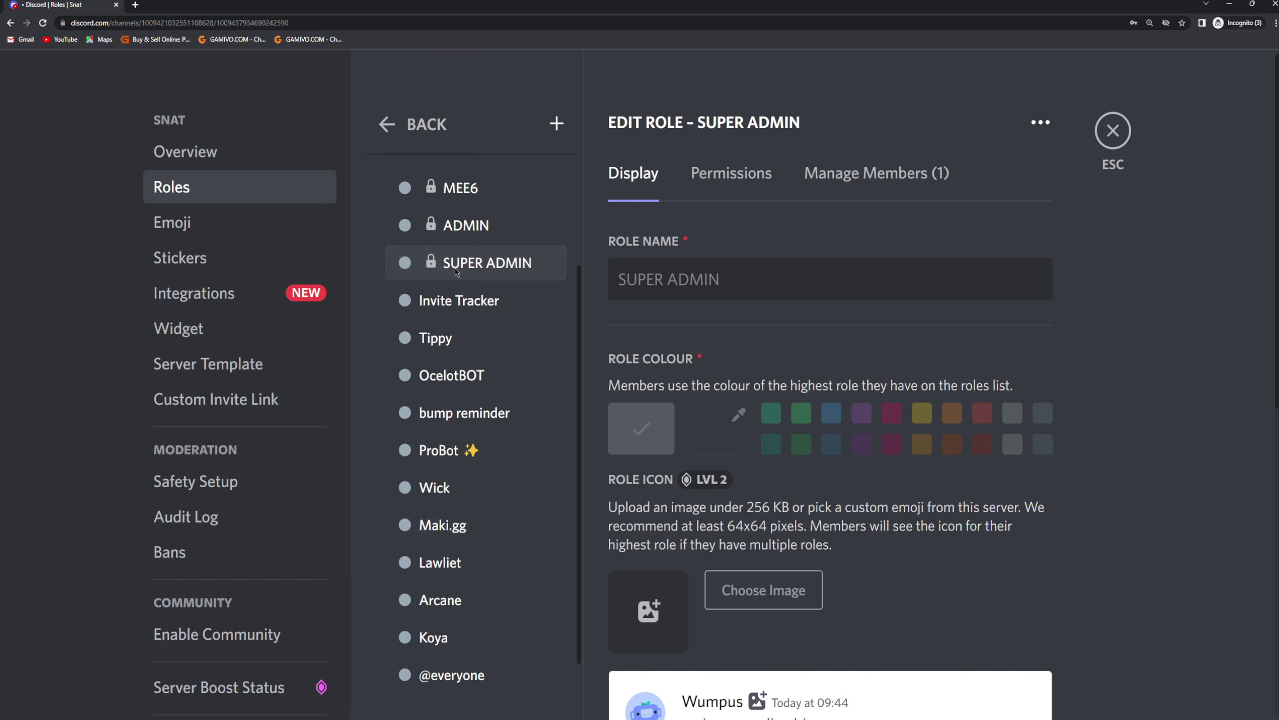
scroll(455, 271, "up", 2)
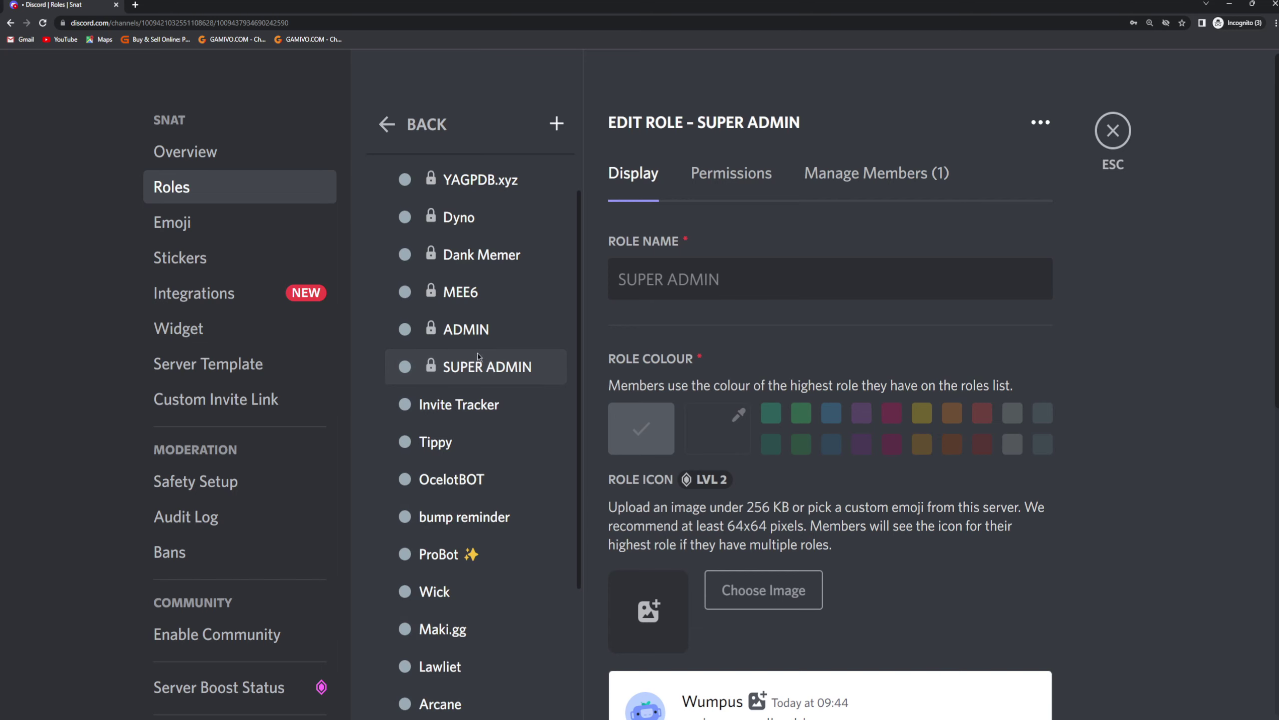
scroll(471, 378, "up", 1)
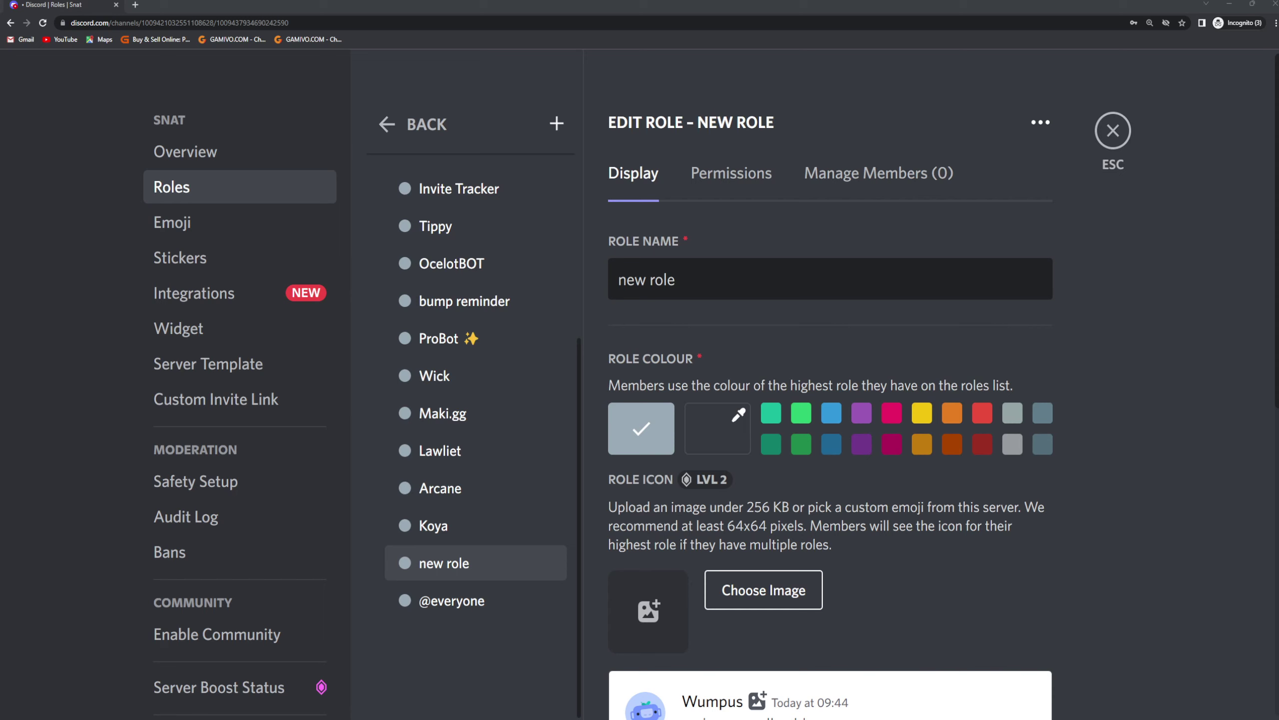
Review the role order and the new role's general server permissions.
scroll(476, 403, "up", 5)
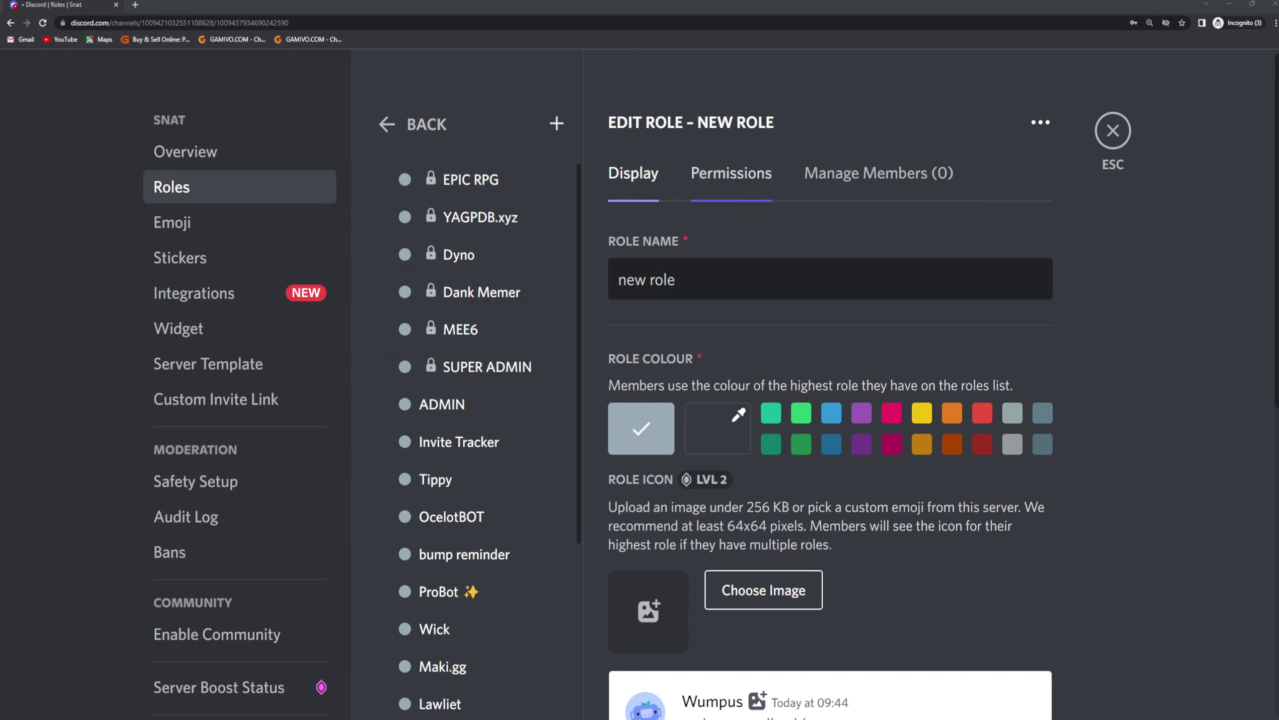
left_click(731, 173)
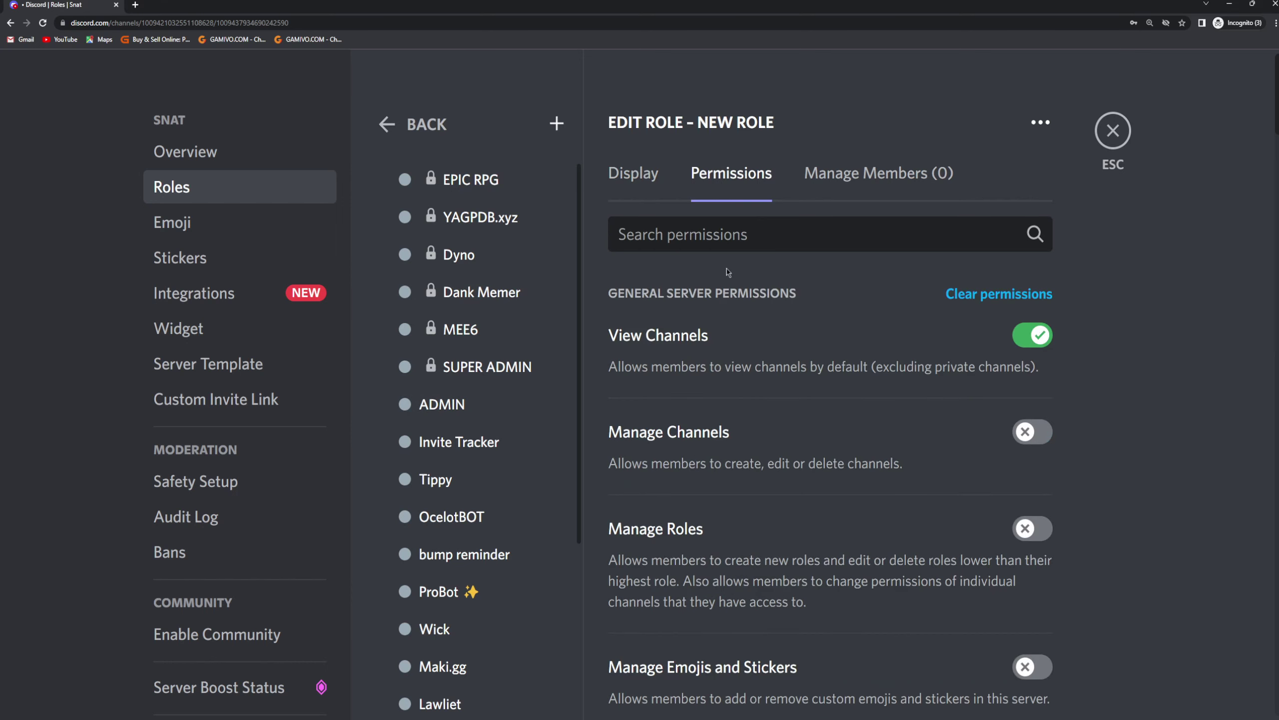
scroll(773, 383, "down", 1)
scroll(781, 388, "up", 1)
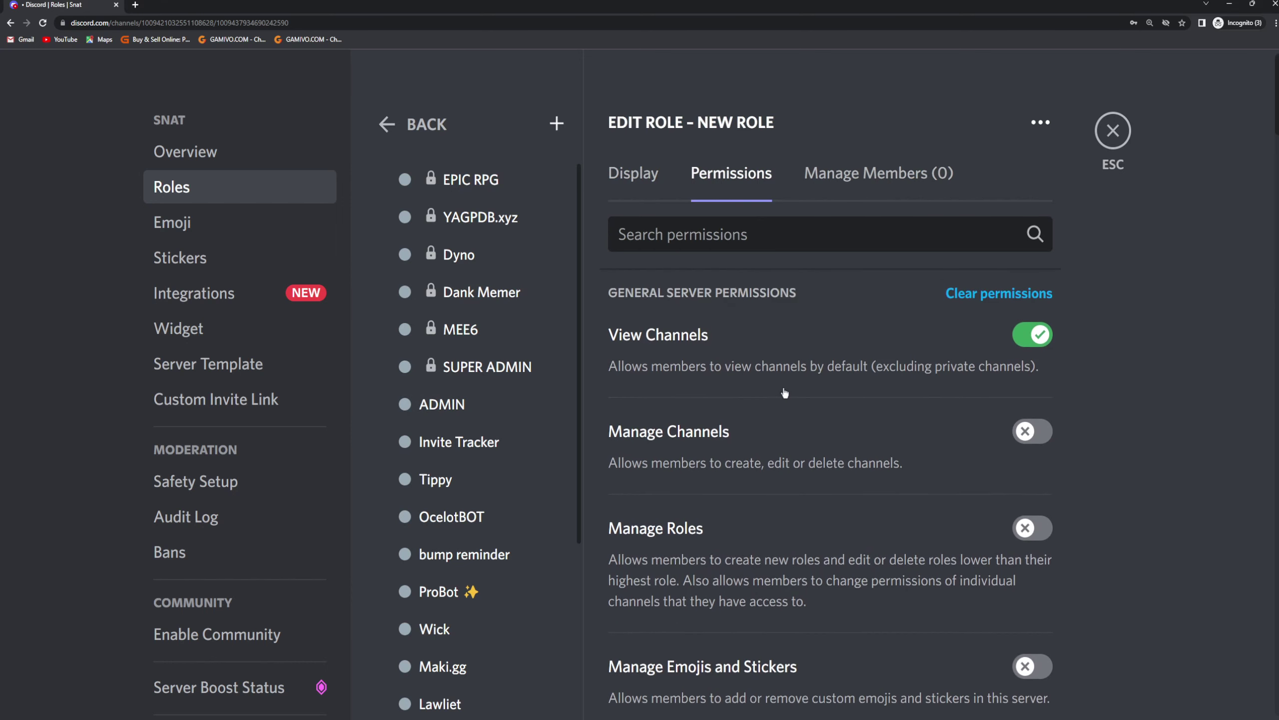
scroll(809, 396, "down", 2)
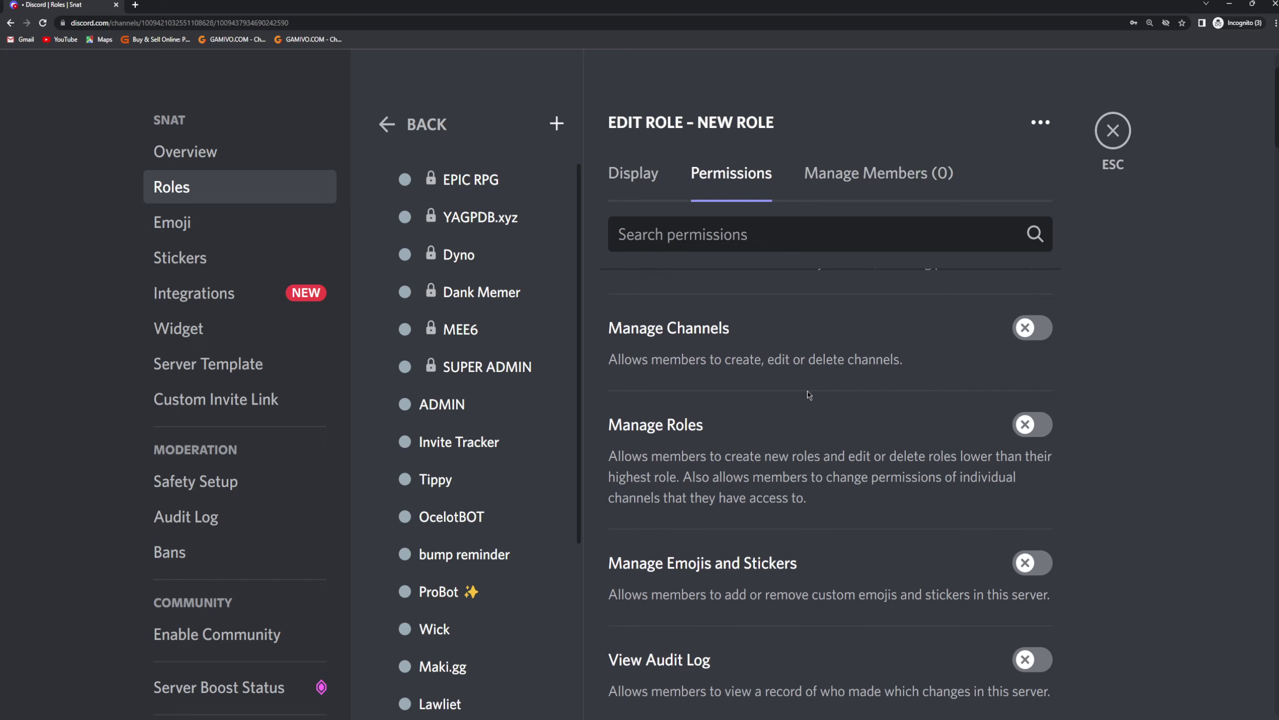
scroll(808, 395, "down", 5)
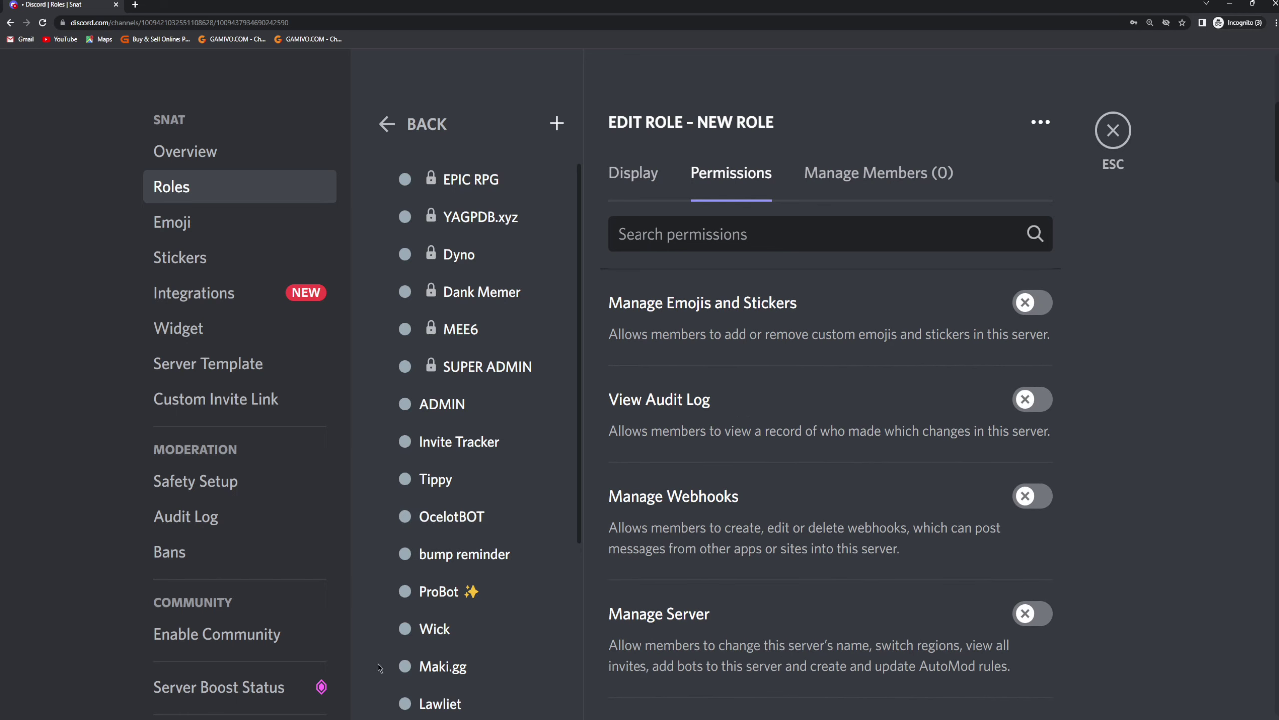
Rename the new role as MOD and pick the bright pink role colour.
left_click(634, 174)
left_click_drag(680, 280, 545, 283)
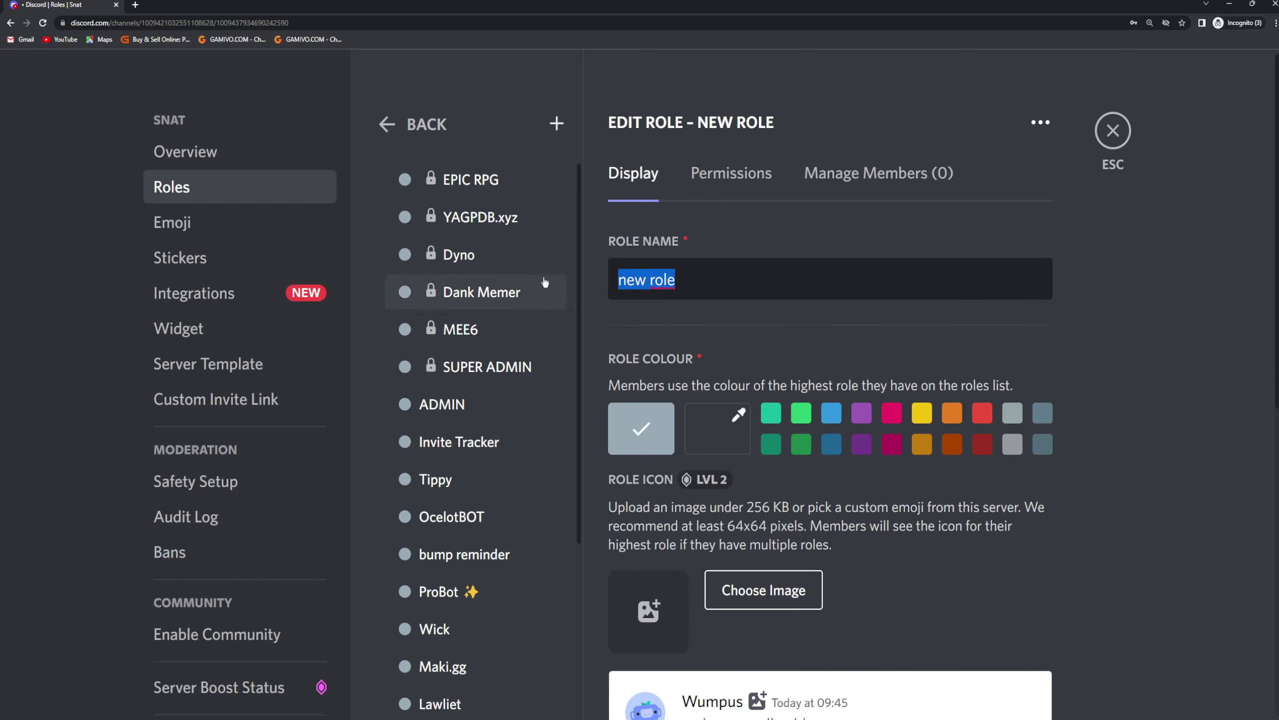
key("BackSpace")
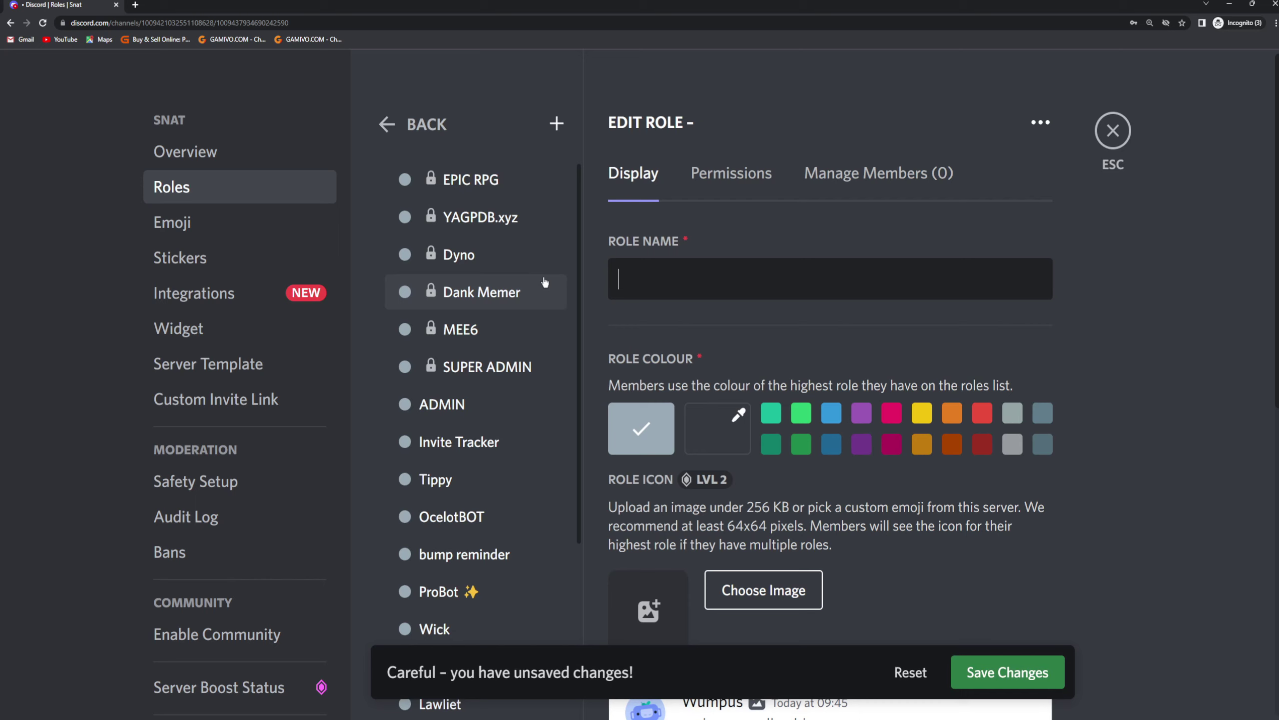
type("MOD")
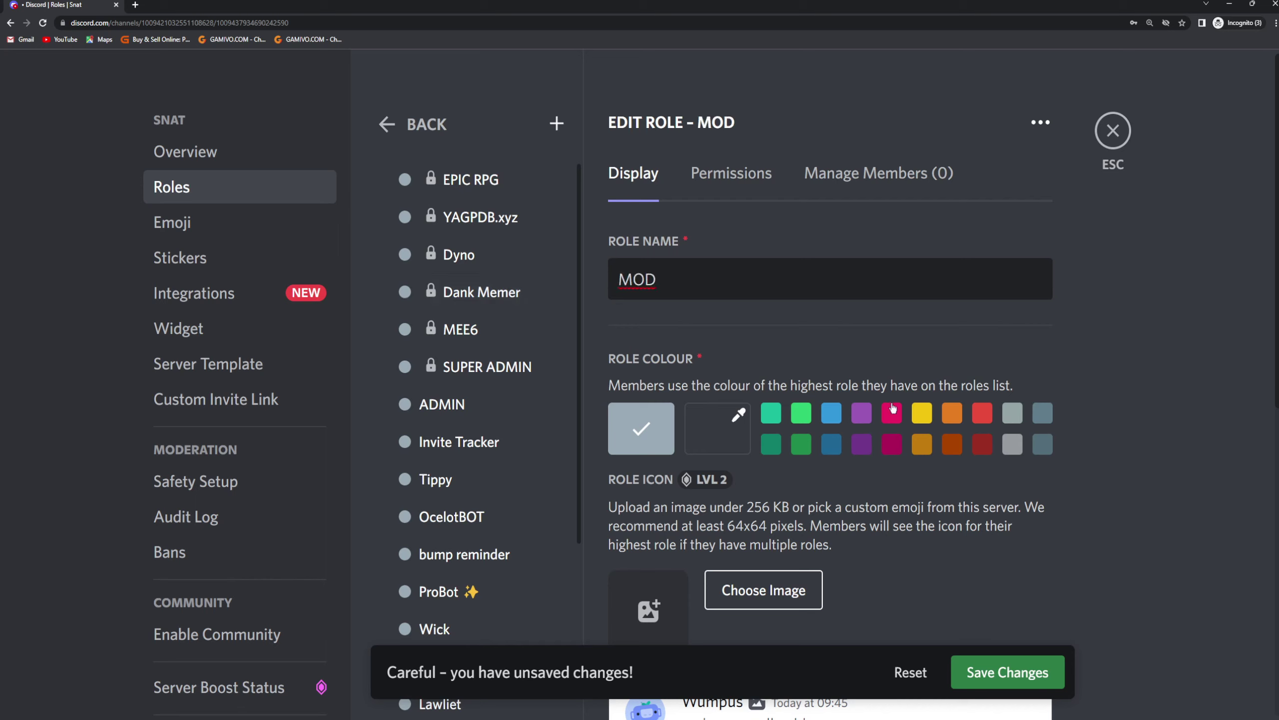
left_click(895, 418)
Enable the View Audit Log permission for the MOD role.
left_click(741, 180)
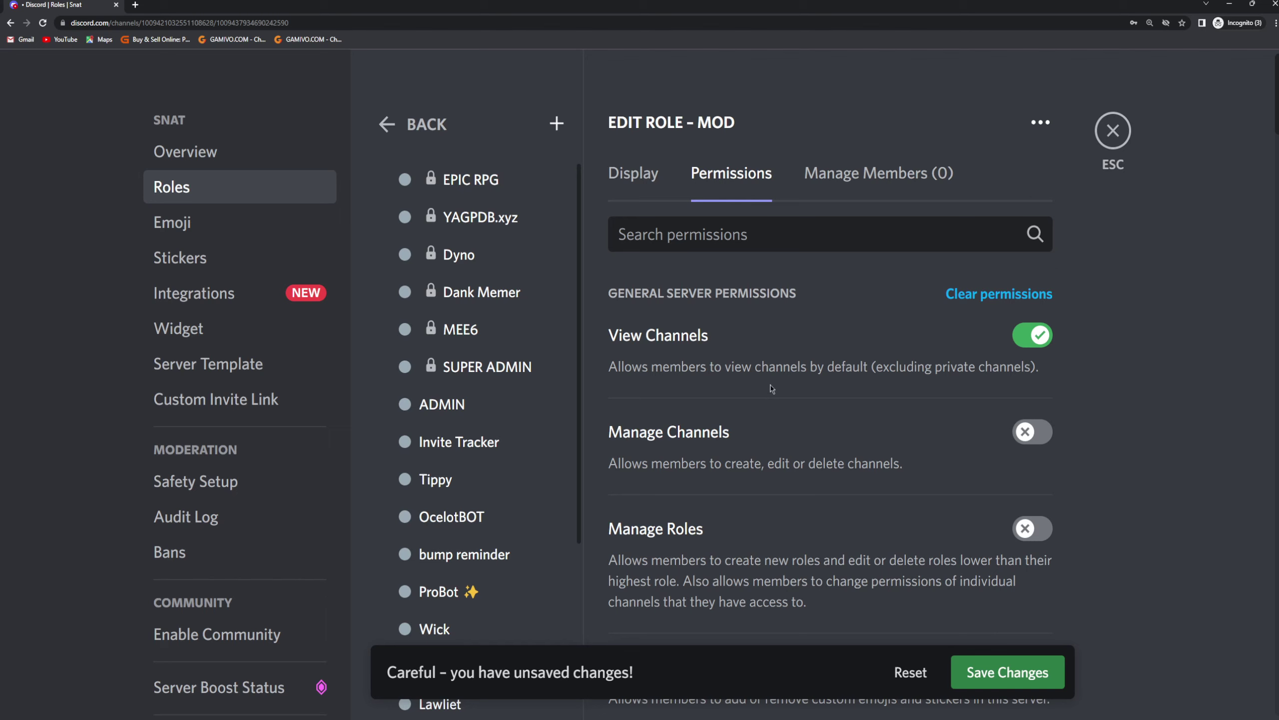
scroll(773, 392, "down", 1)
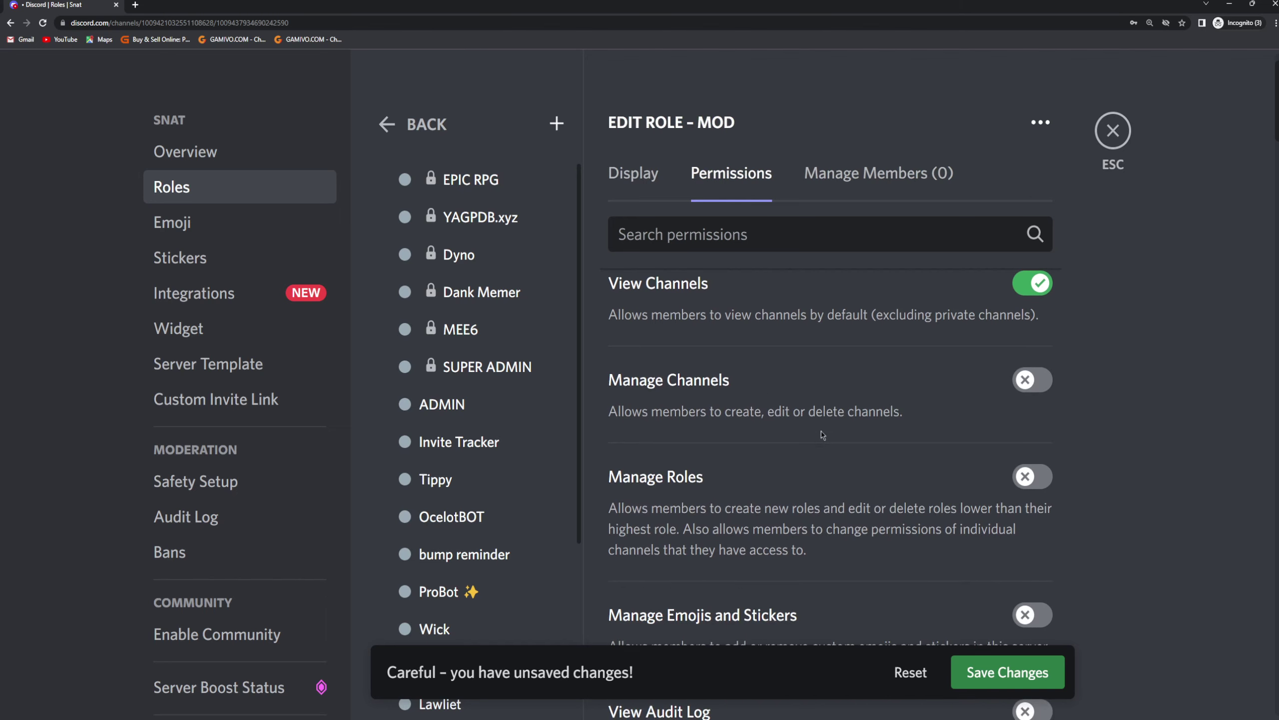
scroll(822, 435, "down", 3)
scroll(822, 435, "down", 4)
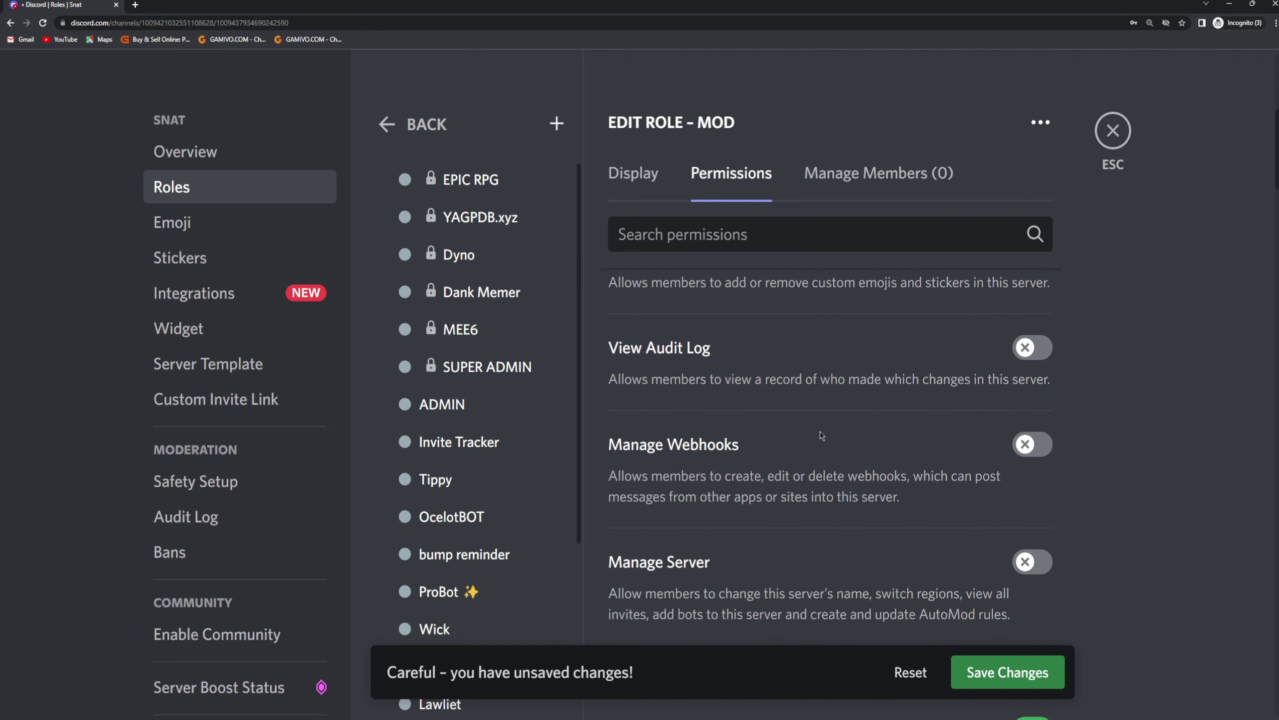
left_click(1026, 352)
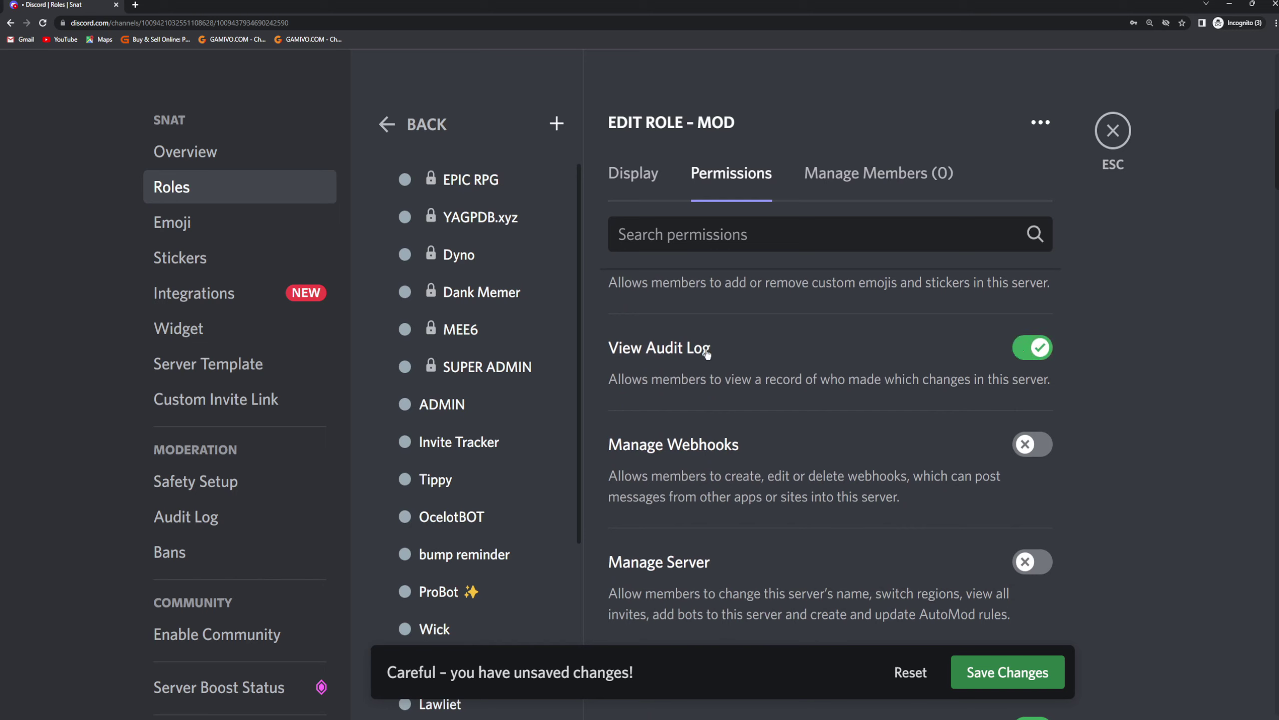
Enable the Kick Members and Ban Members permissions for the MOD role.
scroll(755, 436, "down", 3)
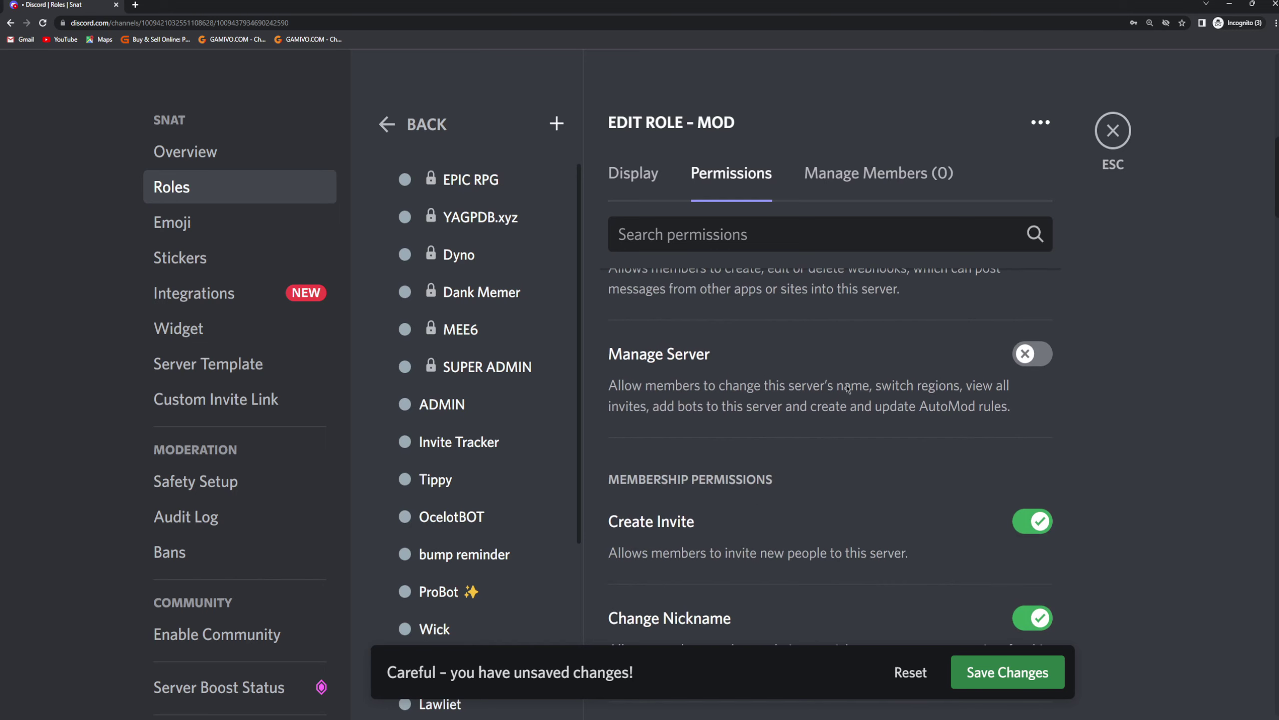
scroll(814, 389, "down", 3)
scroll(812, 390, "down", 2)
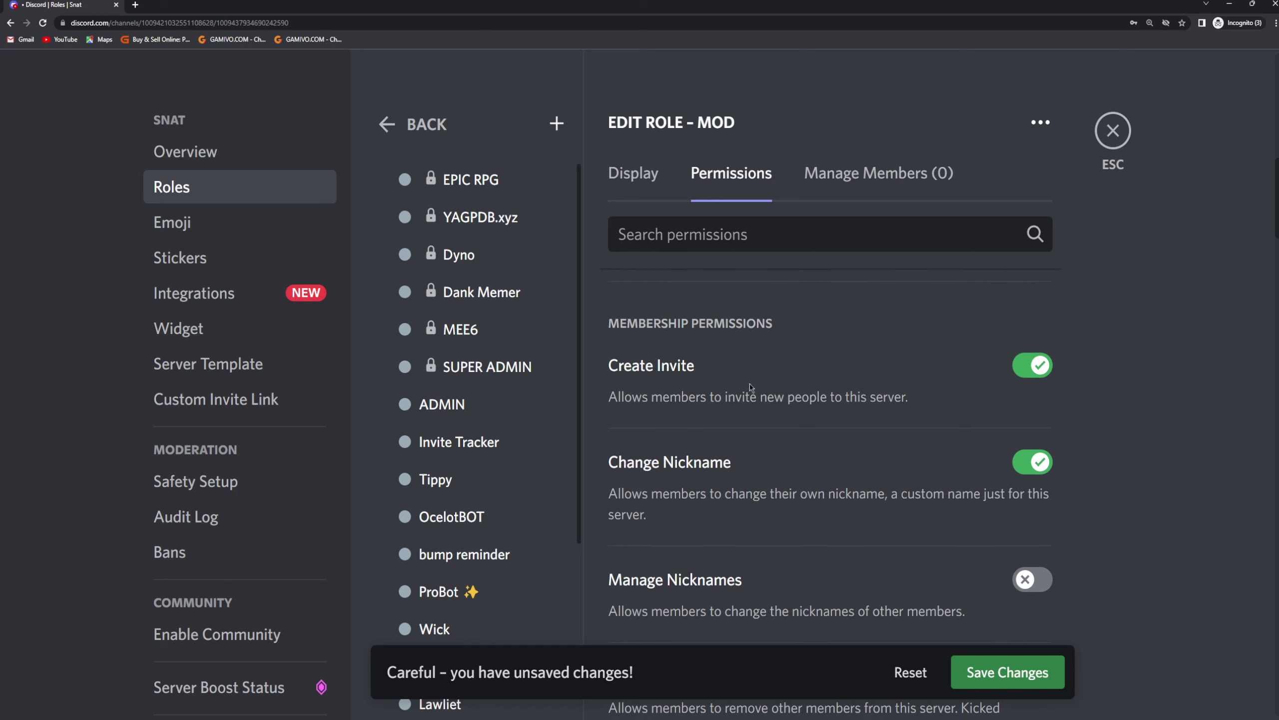
scroll(740, 415, "down", 2)
scroll(741, 415, "down", 5)
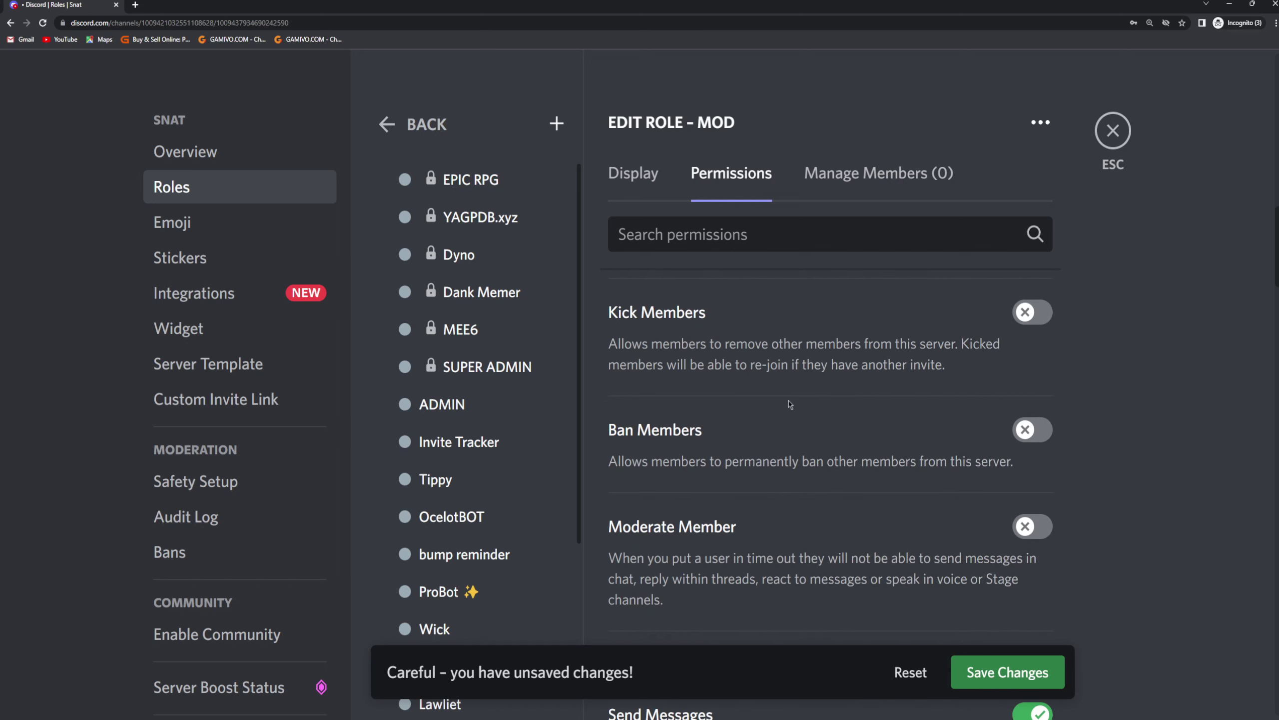
scroll(907, 404, "up", 1)
left_click(1030, 367)
left_click(1028, 486)
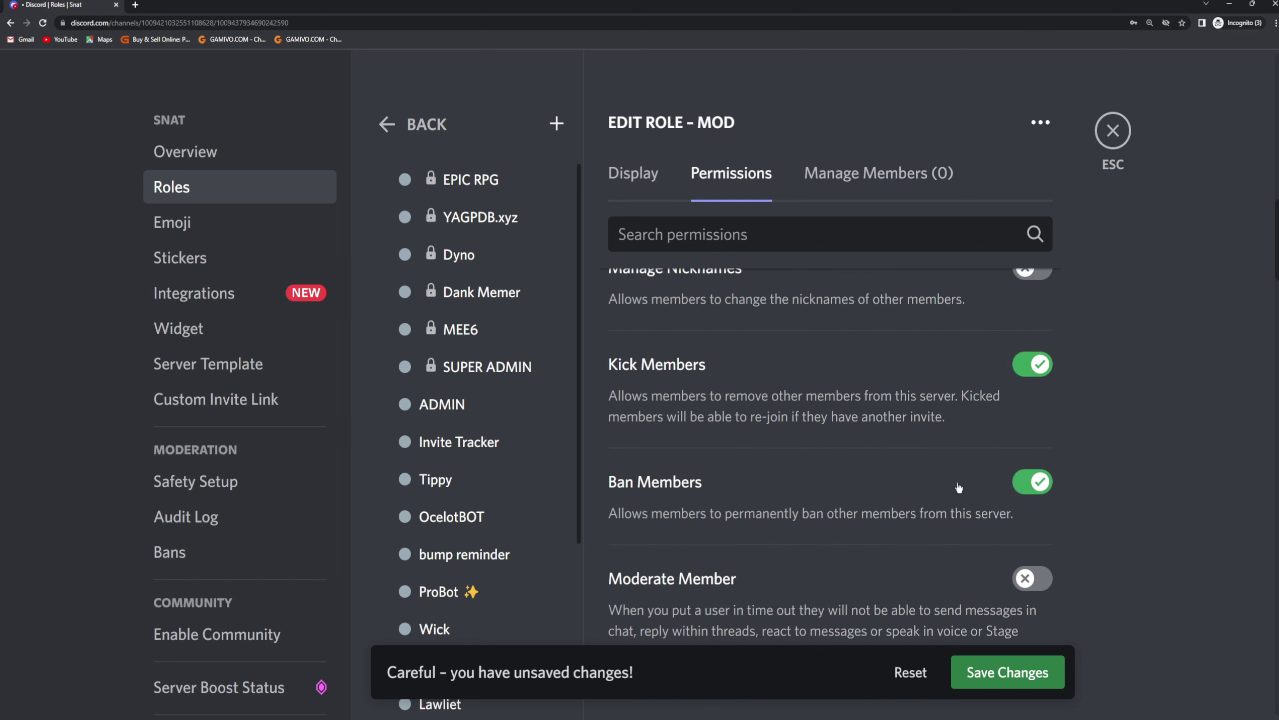
Review the MOD role's remaining membership and text channel permissions and save the role's changes.
scroll(942, 468, "down", 5)
scroll(937, 460, "up", 4)
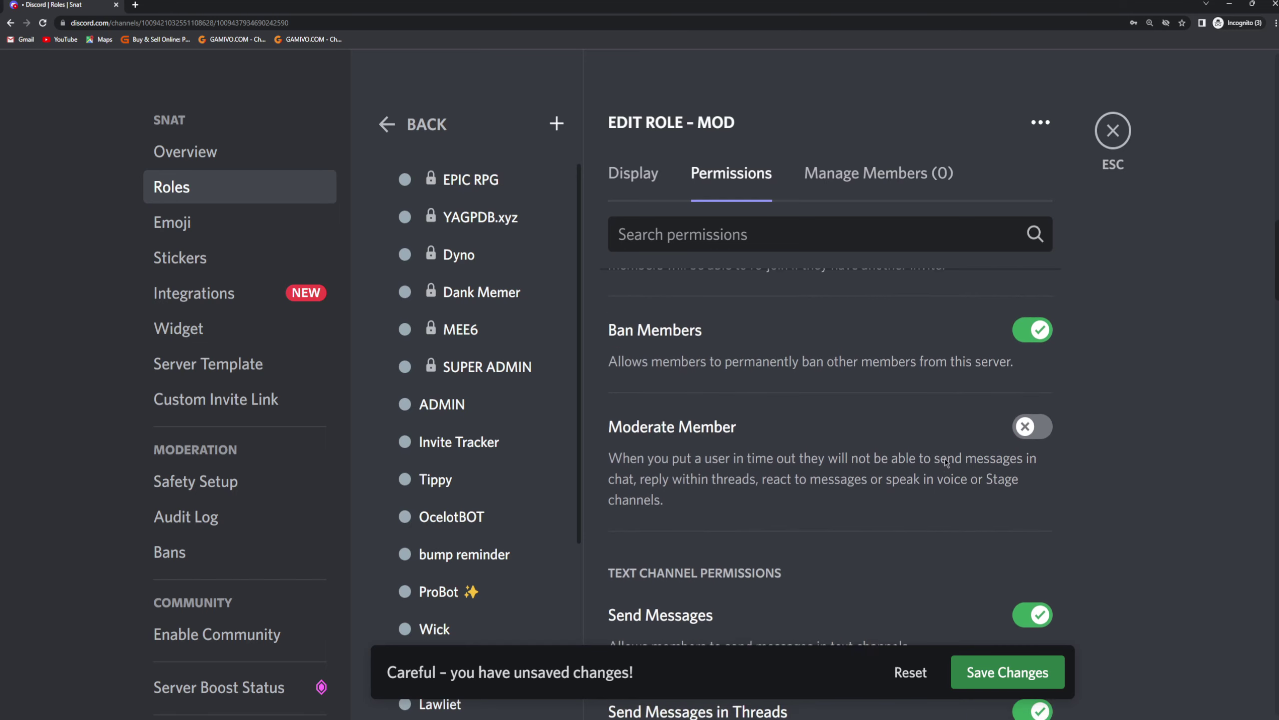
scroll(935, 456, "down", 6)
scroll(934, 455, "down", 15)
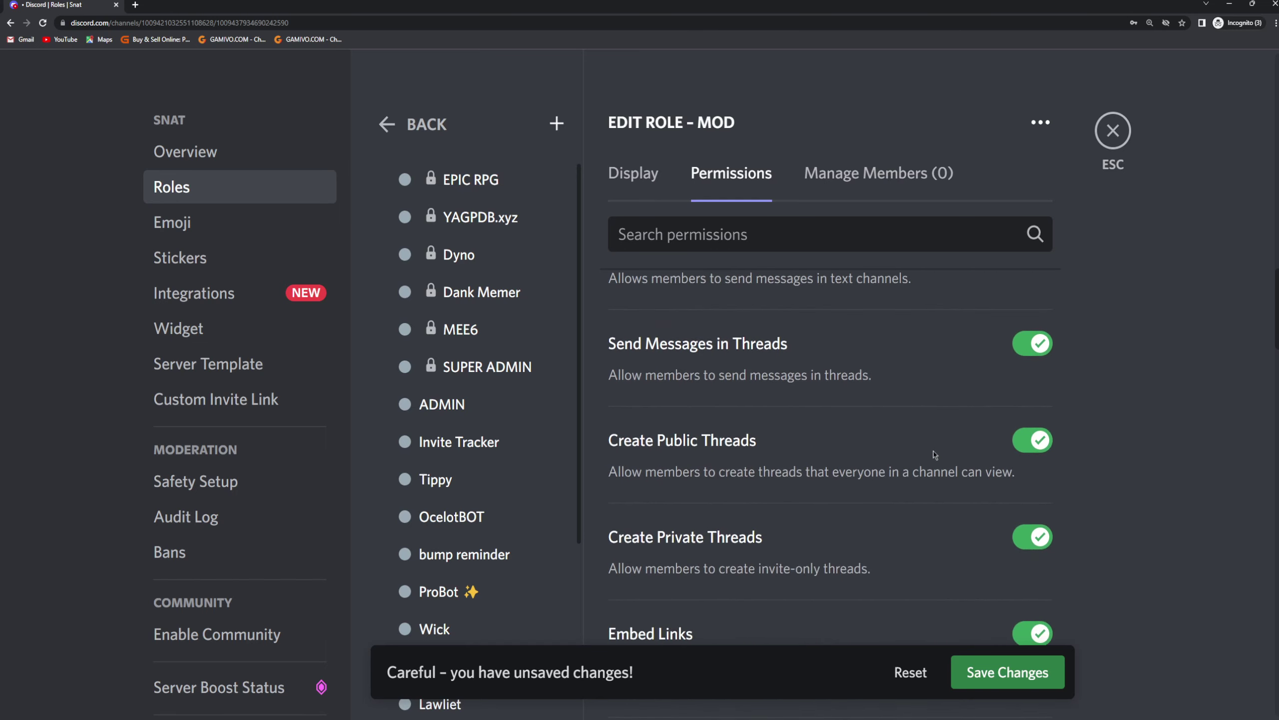
scroll(884, 451, "up", 13)
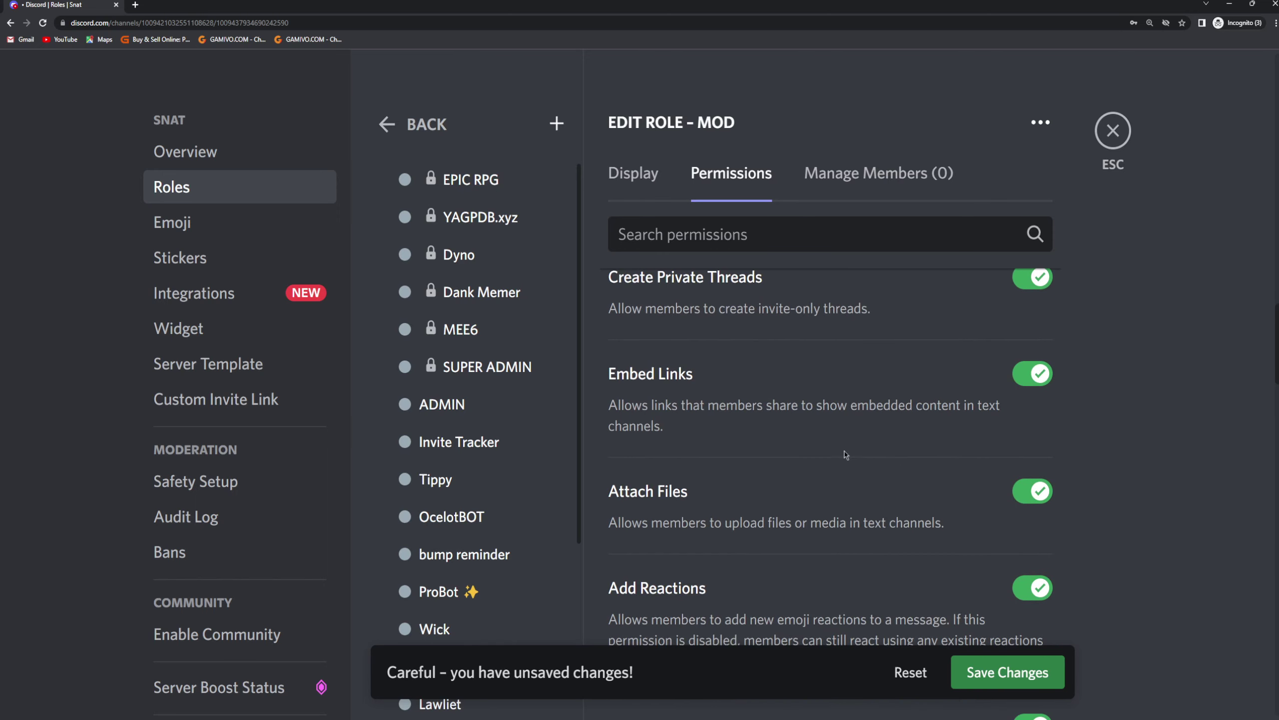
scroll(838, 449, "up", 15)
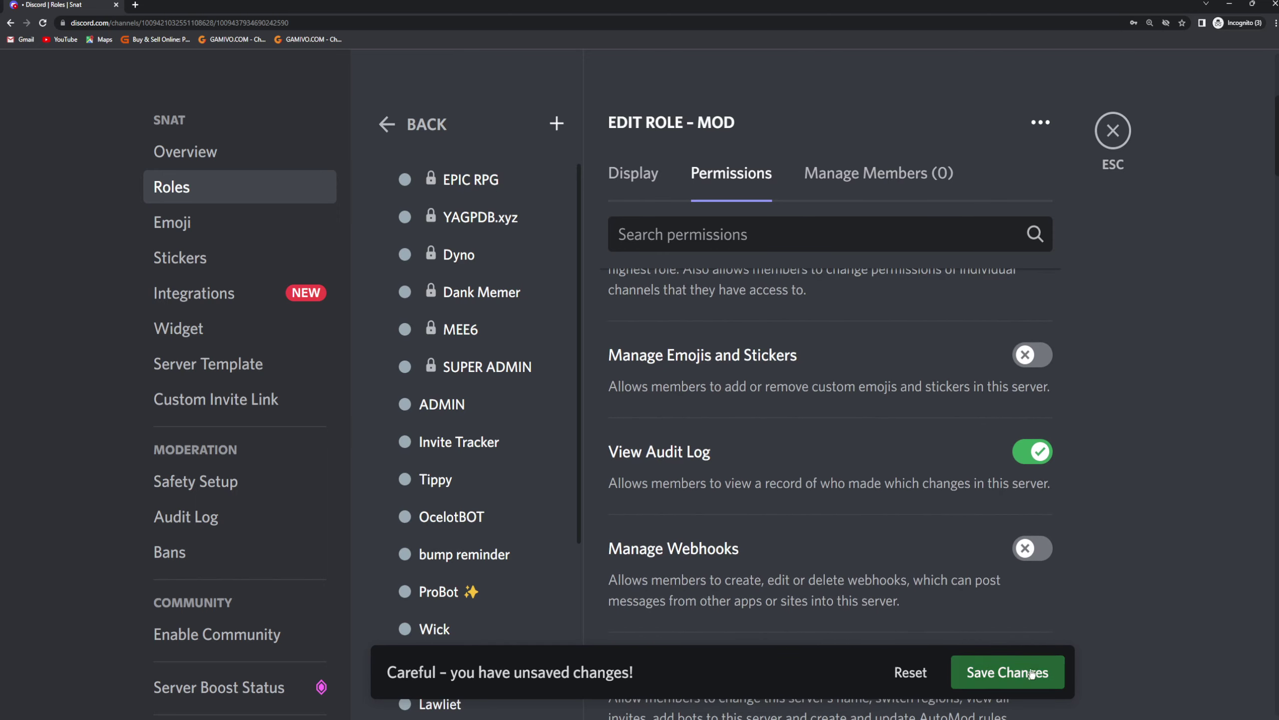
left_click(1008, 671)
Move the MOD role from the end of the role list to a higher place in the role order.
scroll(489, 442, "down", 4)
scroll(489, 441, "down", 1)
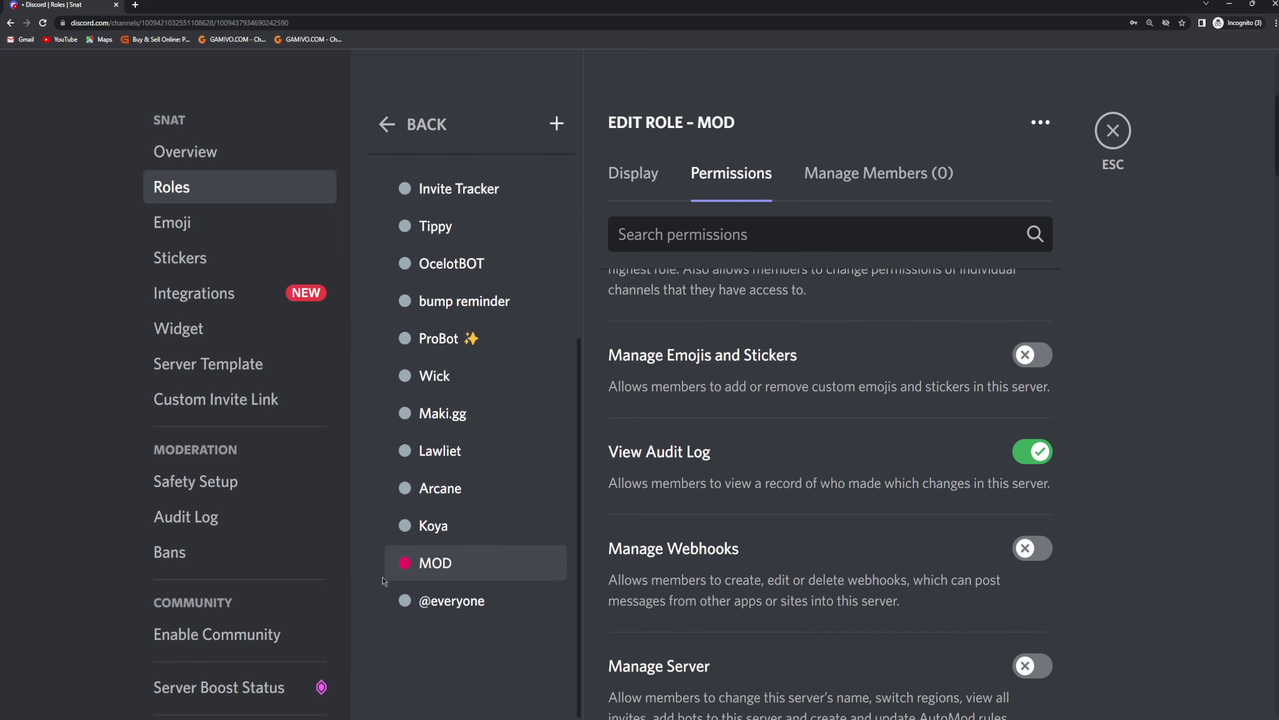
scroll(514, 535, "up", 2)
left_click_drag(482, 671, 473, 371)
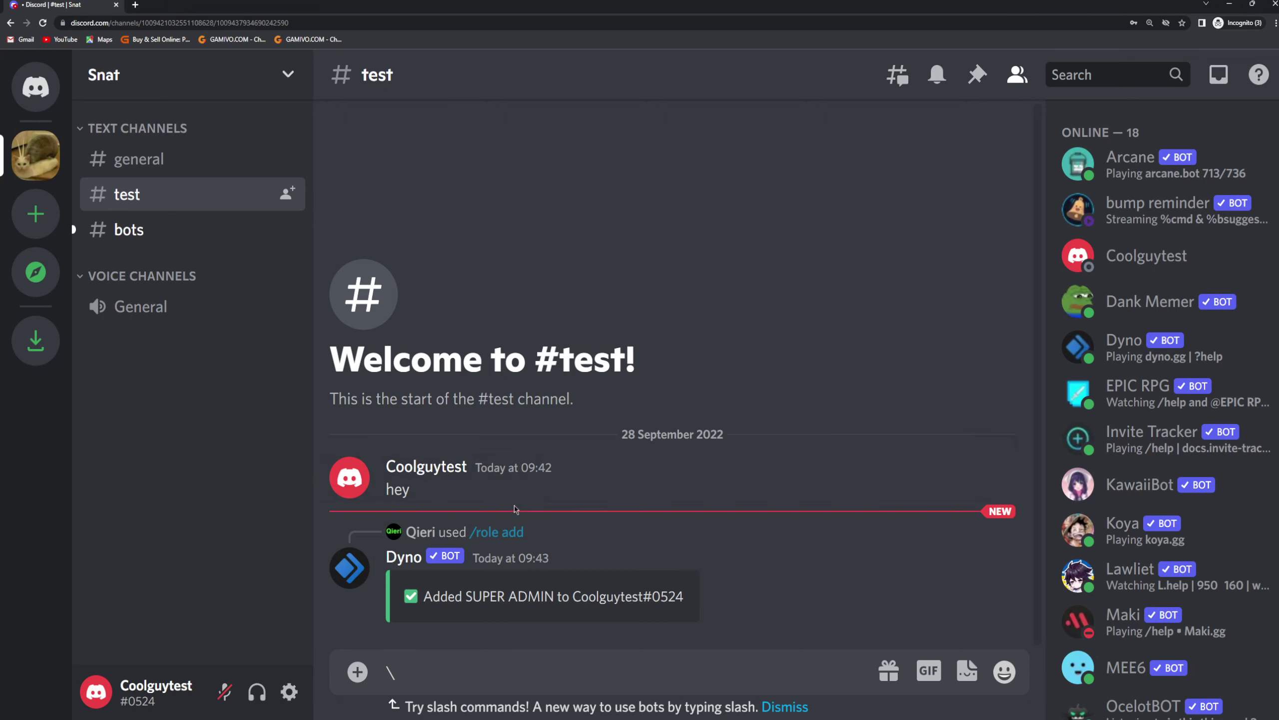
Examine the server menu options available to the member and view the server's audit log.
left_click(252, 76)
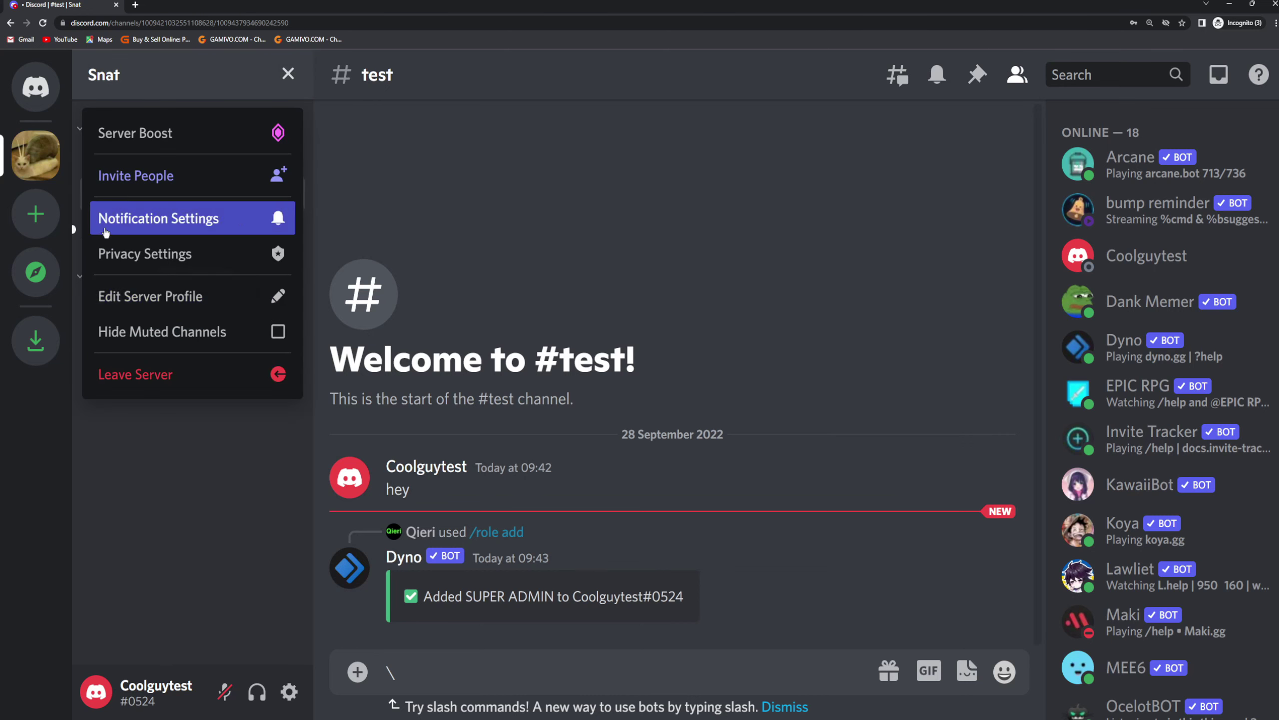
left_click(533, 228)
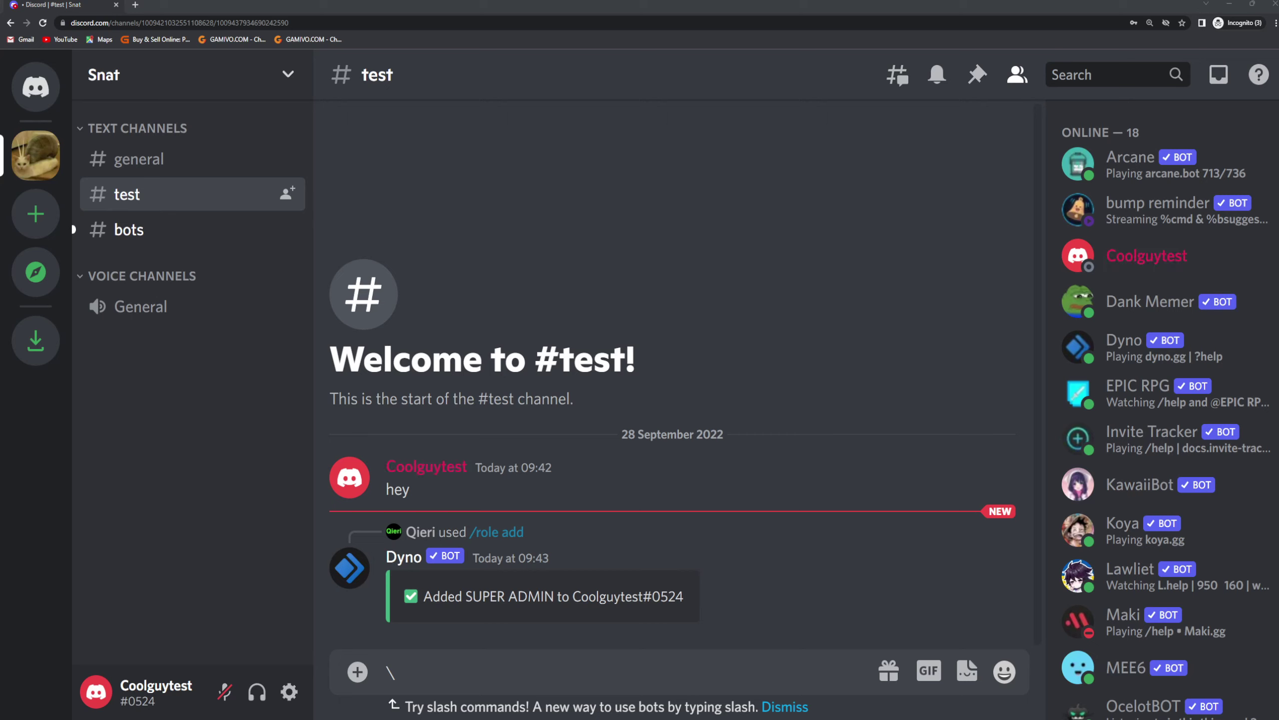
left_click(284, 75)
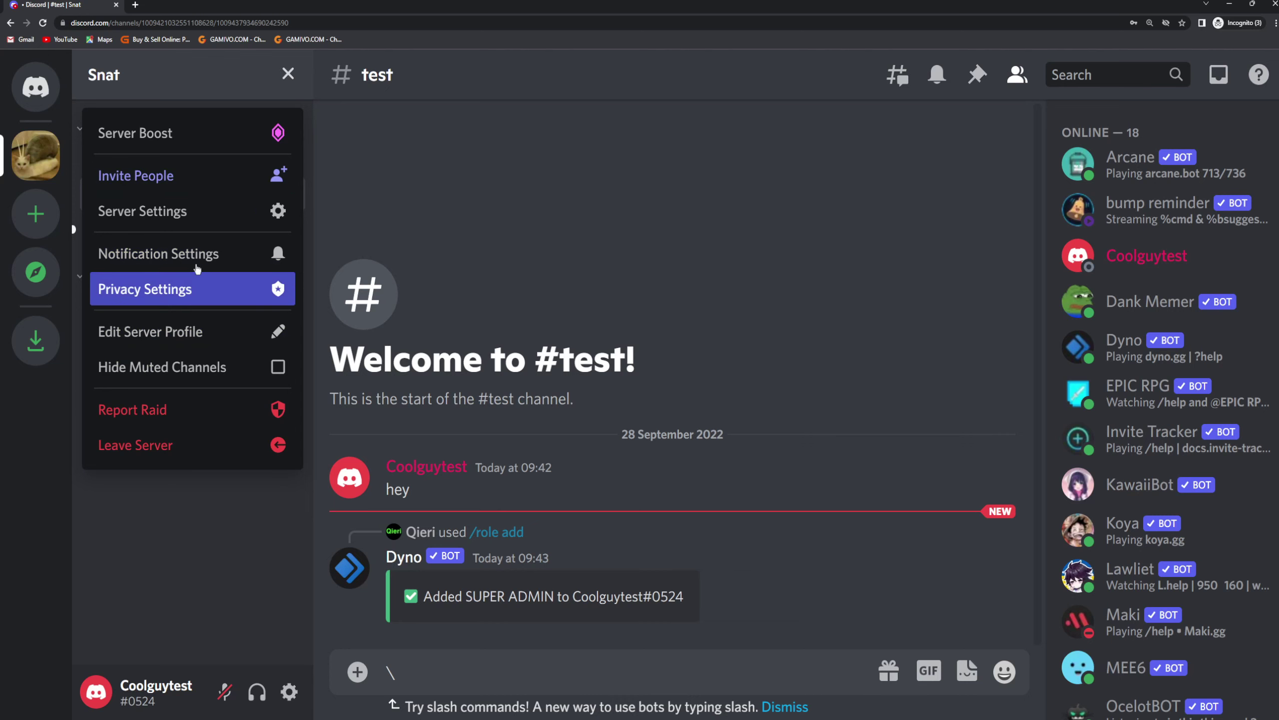
left_click(171, 210)
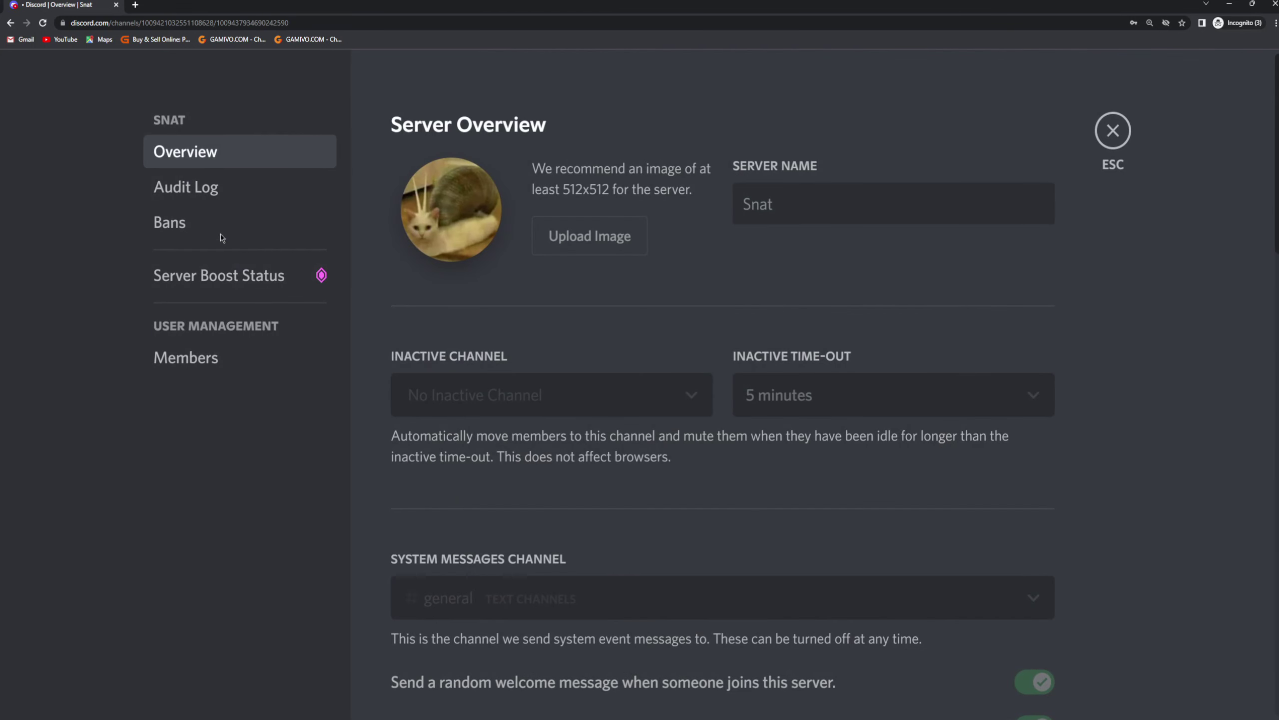
left_click(201, 202)
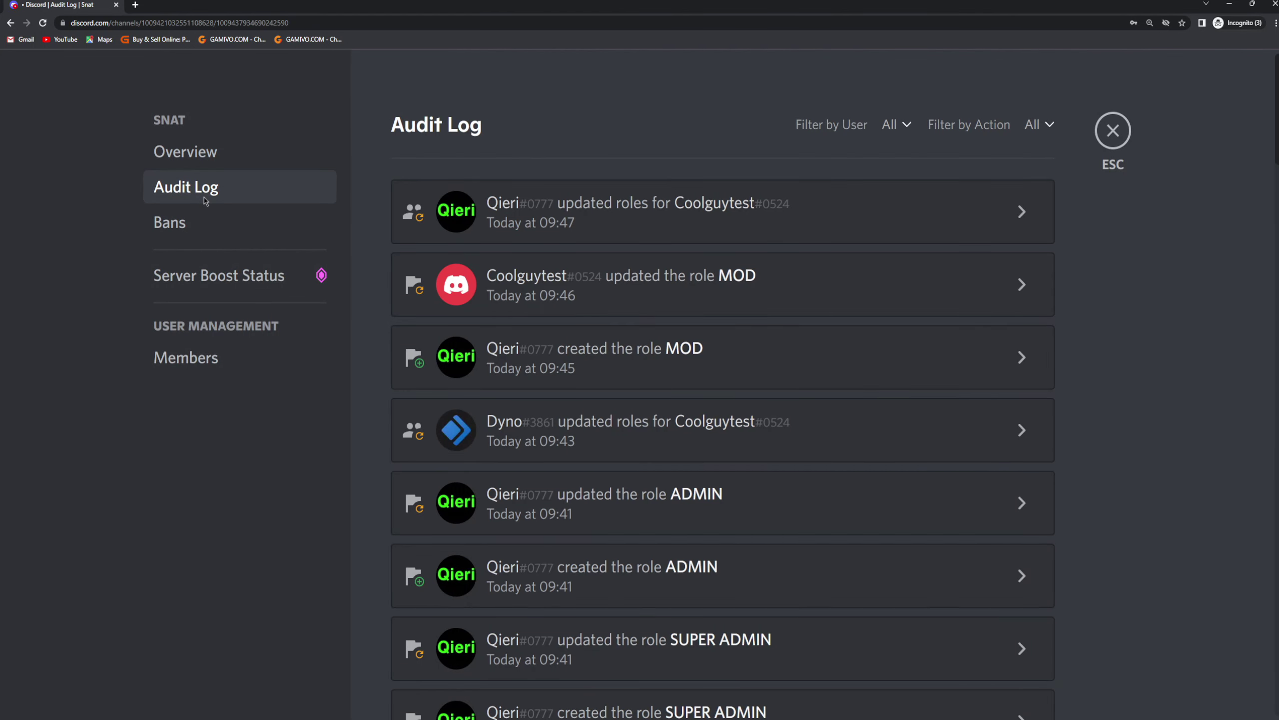
left_click(1114, 131)
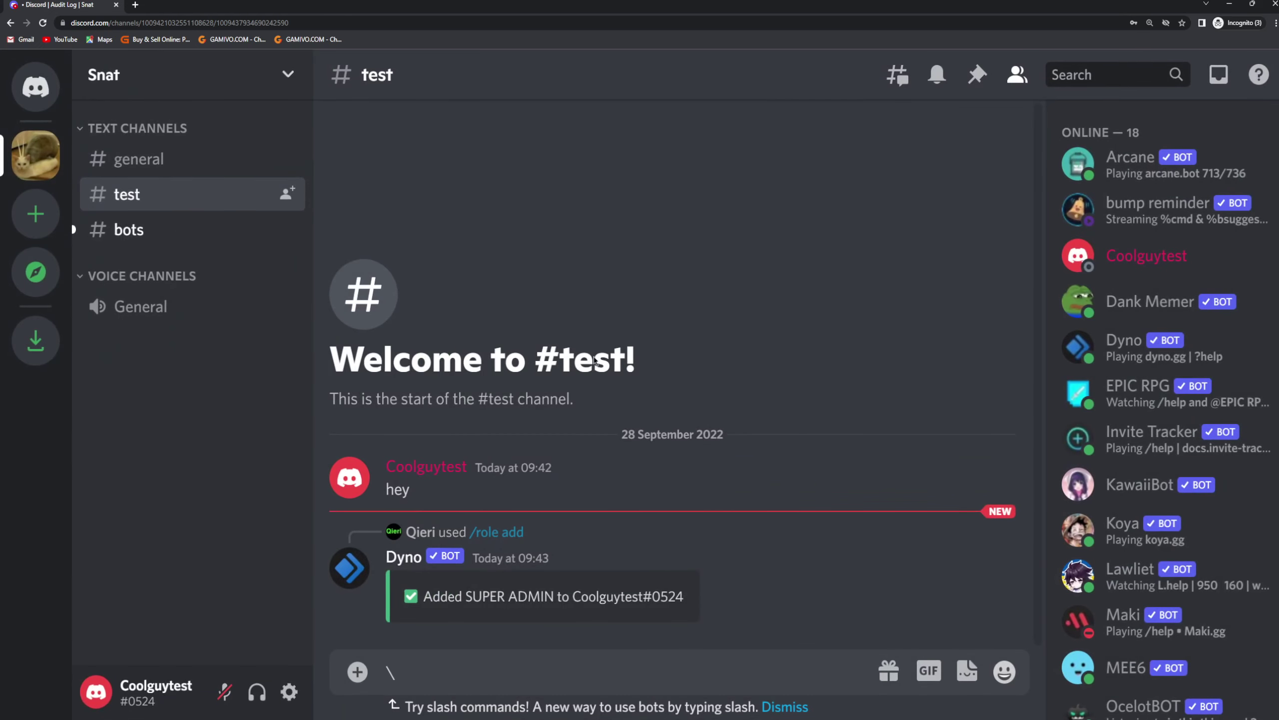
Examine the options for the bot's message and the profile card of the member who wrote "hey".
right_click(609, 537)
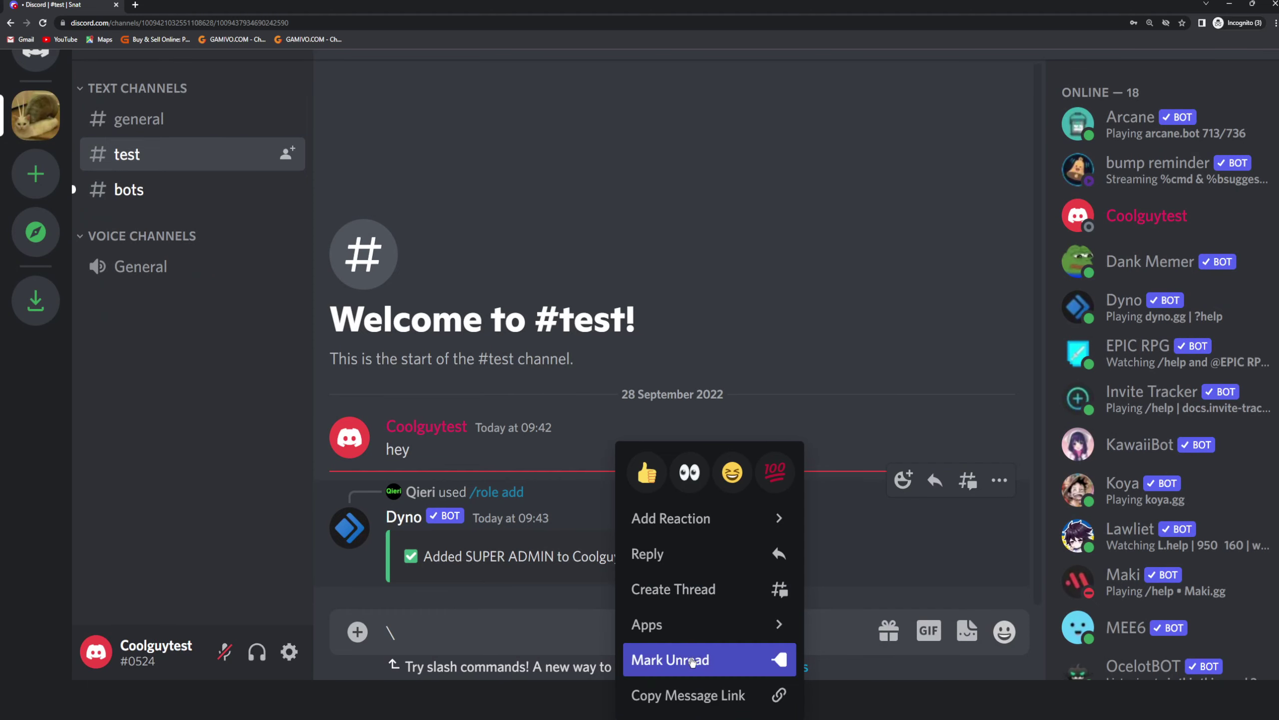
left_click(610, 434)
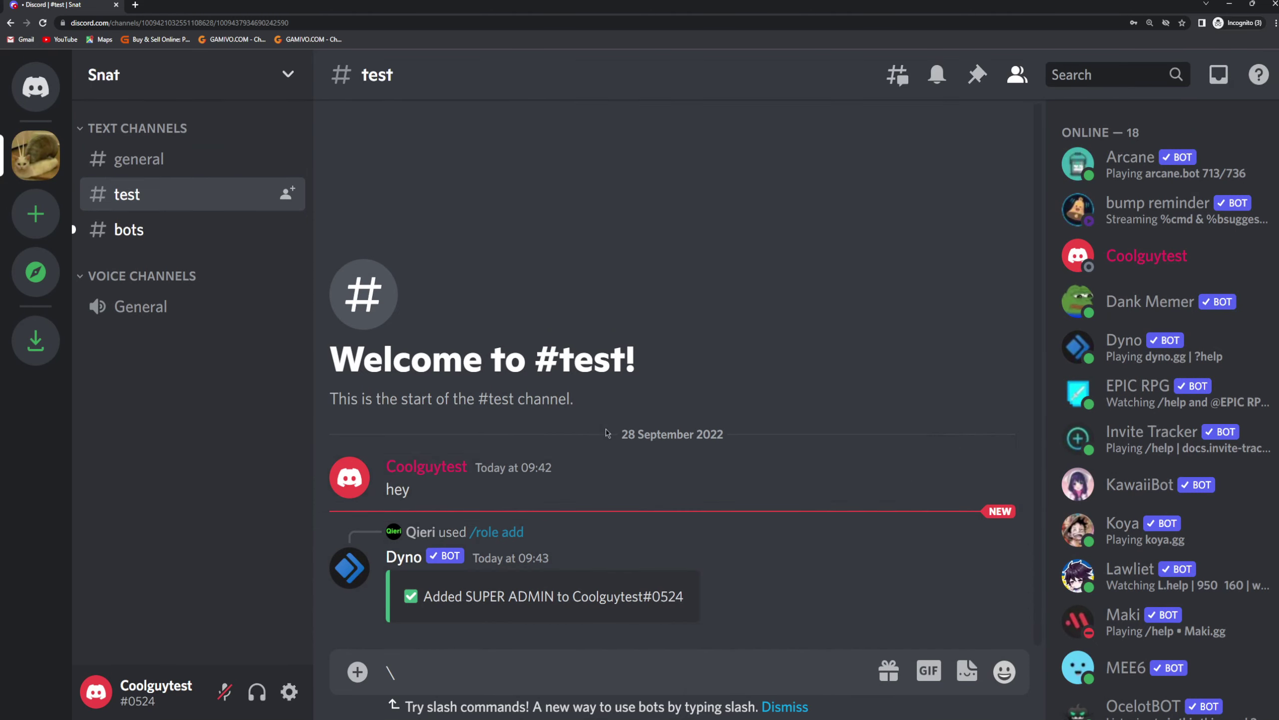
right_click(594, 547)
left_click(553, 541)
right_click(359, 487)
left_click(413, 506)
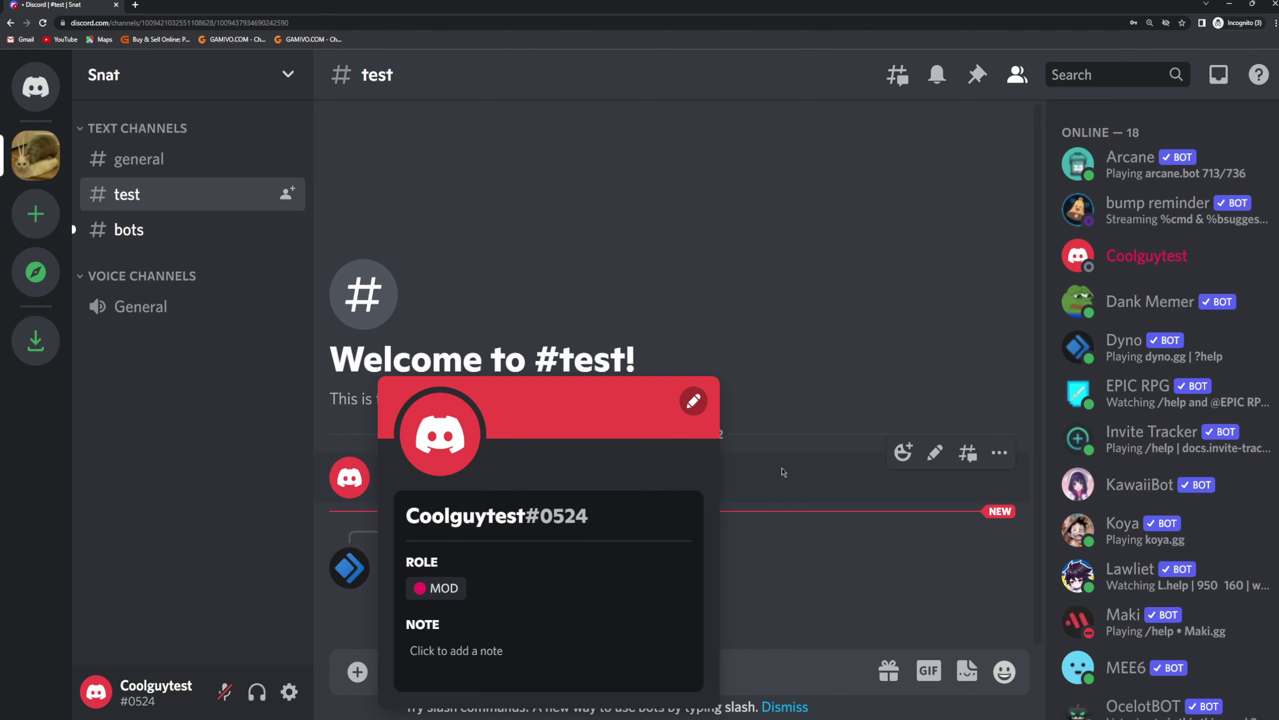
left_click(773, 388)
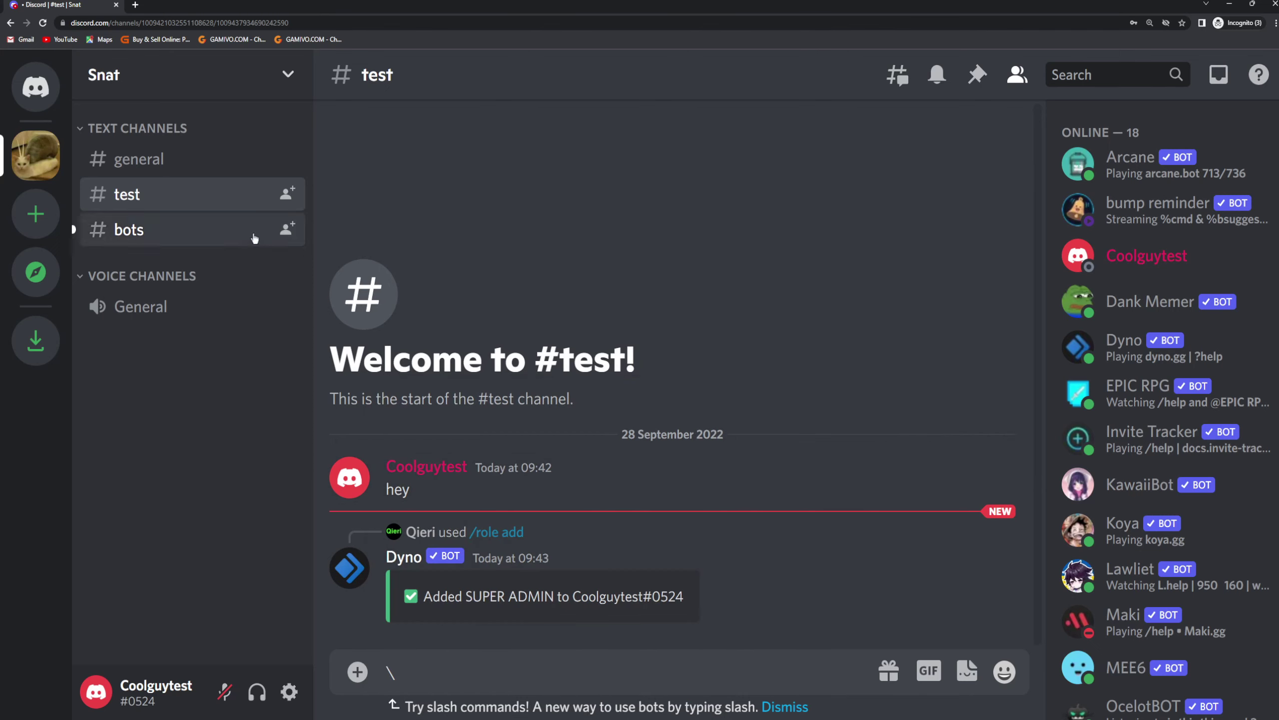
Check the assigned roles and the available actions for the author of the "hey" message.
right_click(367, 477)
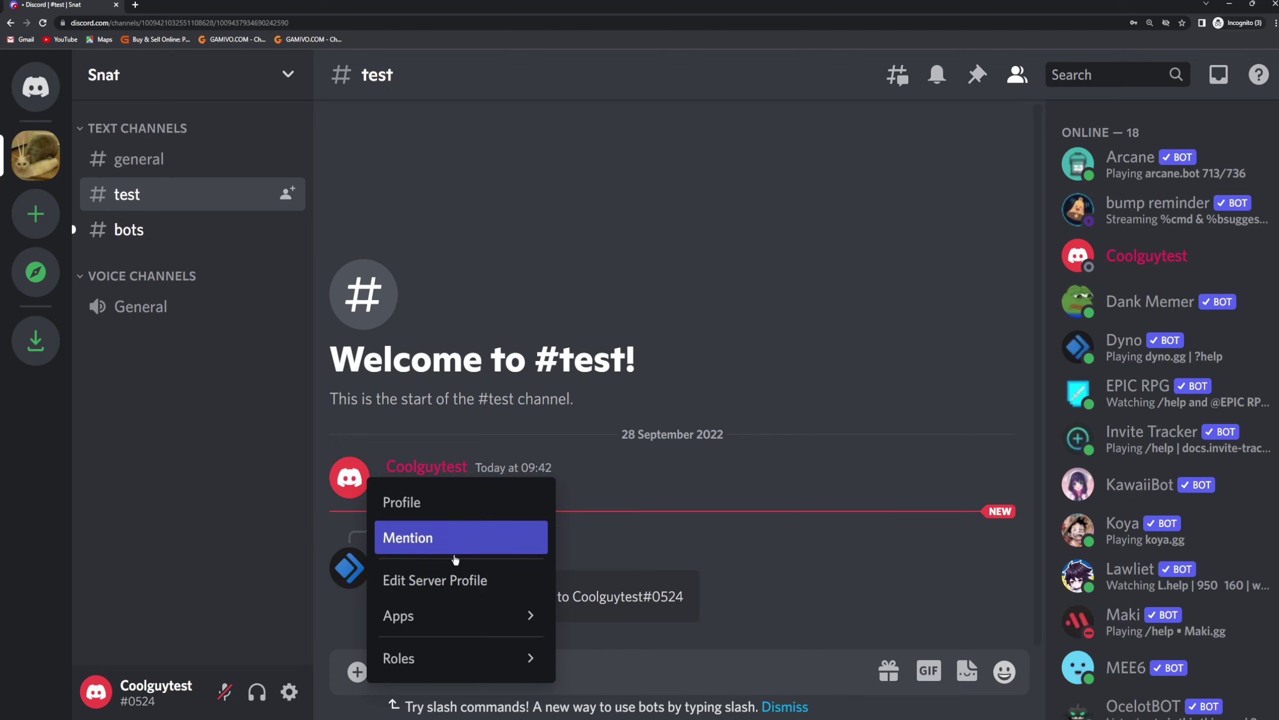
mouse_move(484, 660)
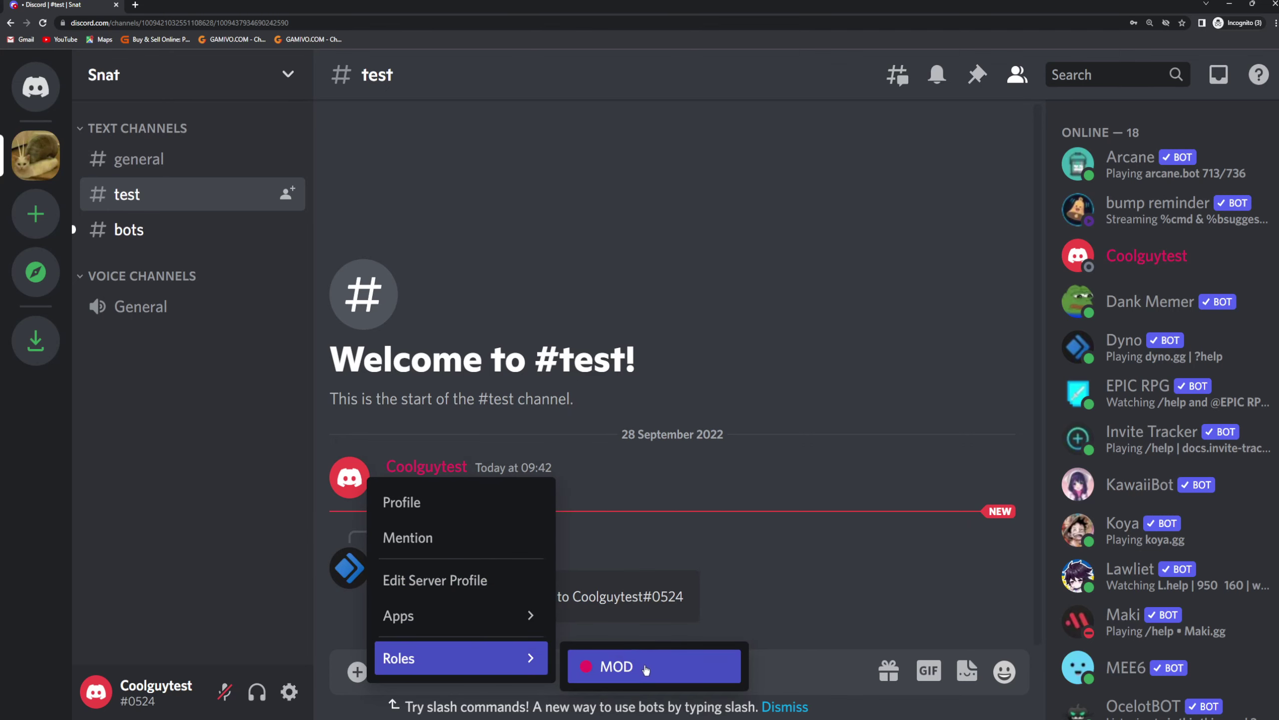
left_click(366, 490)
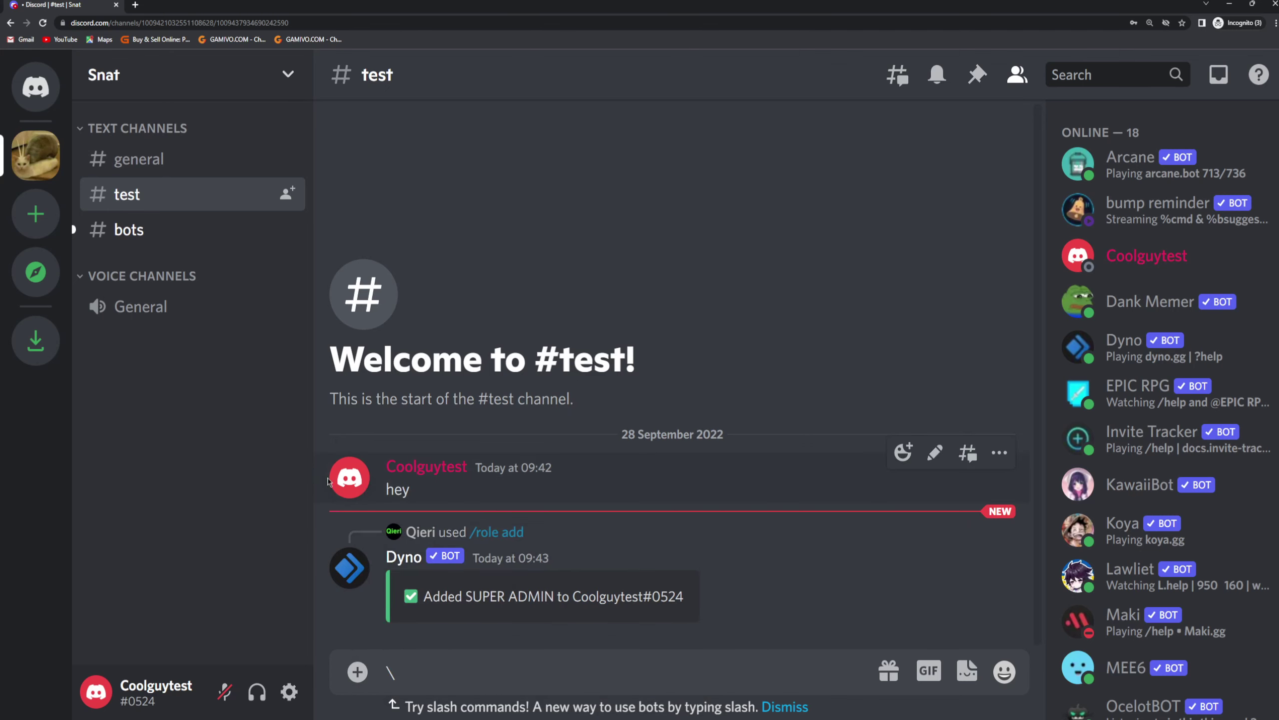
right_click(365, 490)
left_click(478, 285)
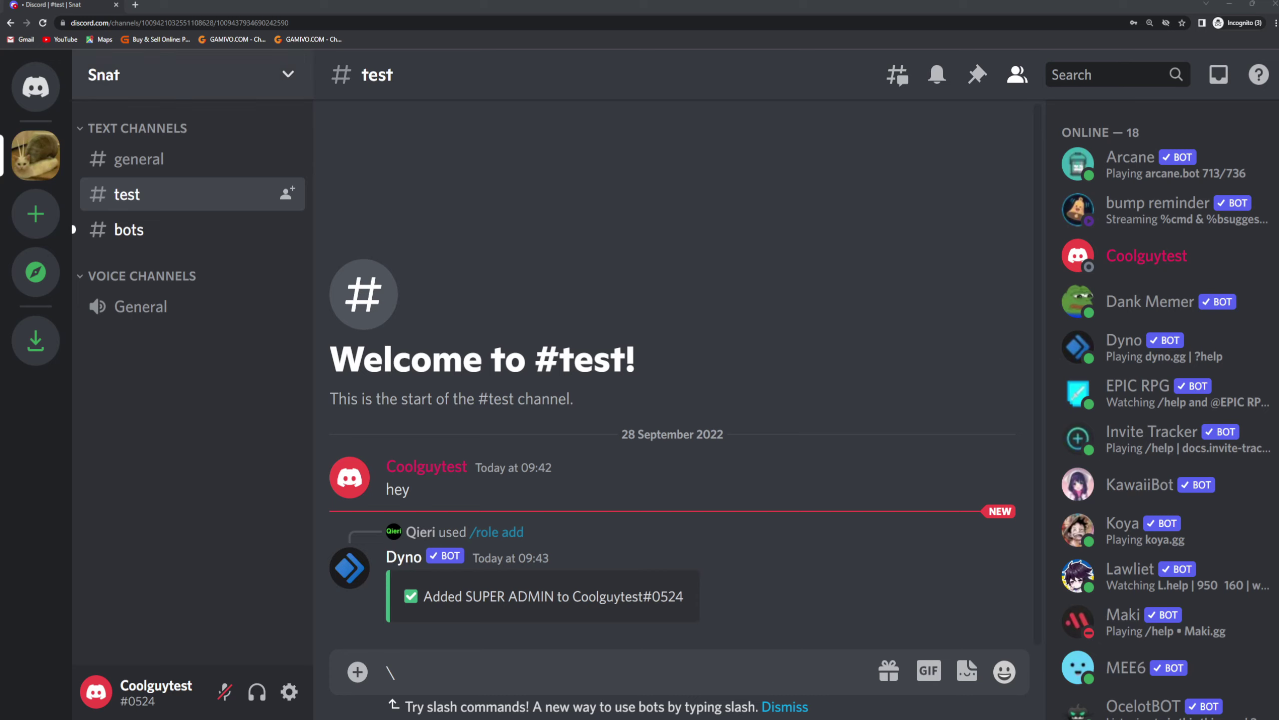
Examine the Bans, Audit Log and Overview pages of the server settings, then close the settings.
left_click(287, 74)
left_click(213, 215)
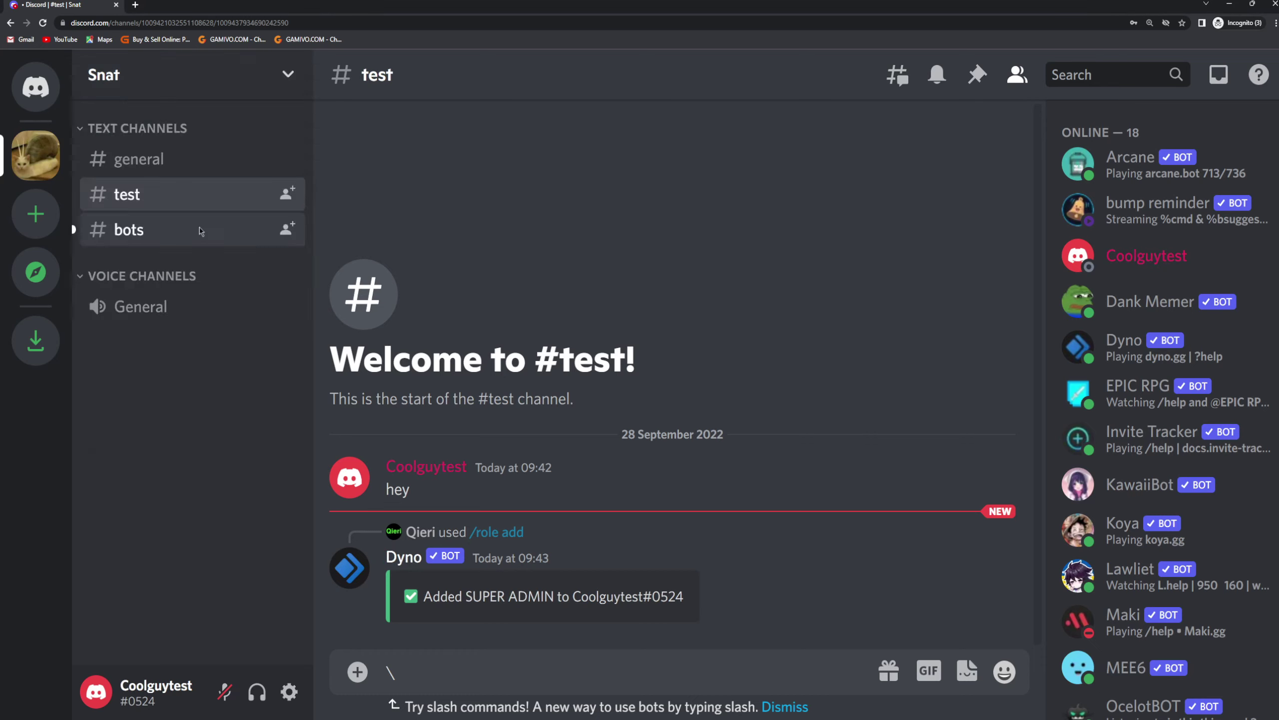
left_click(214, 186)
left_click(214, 230)
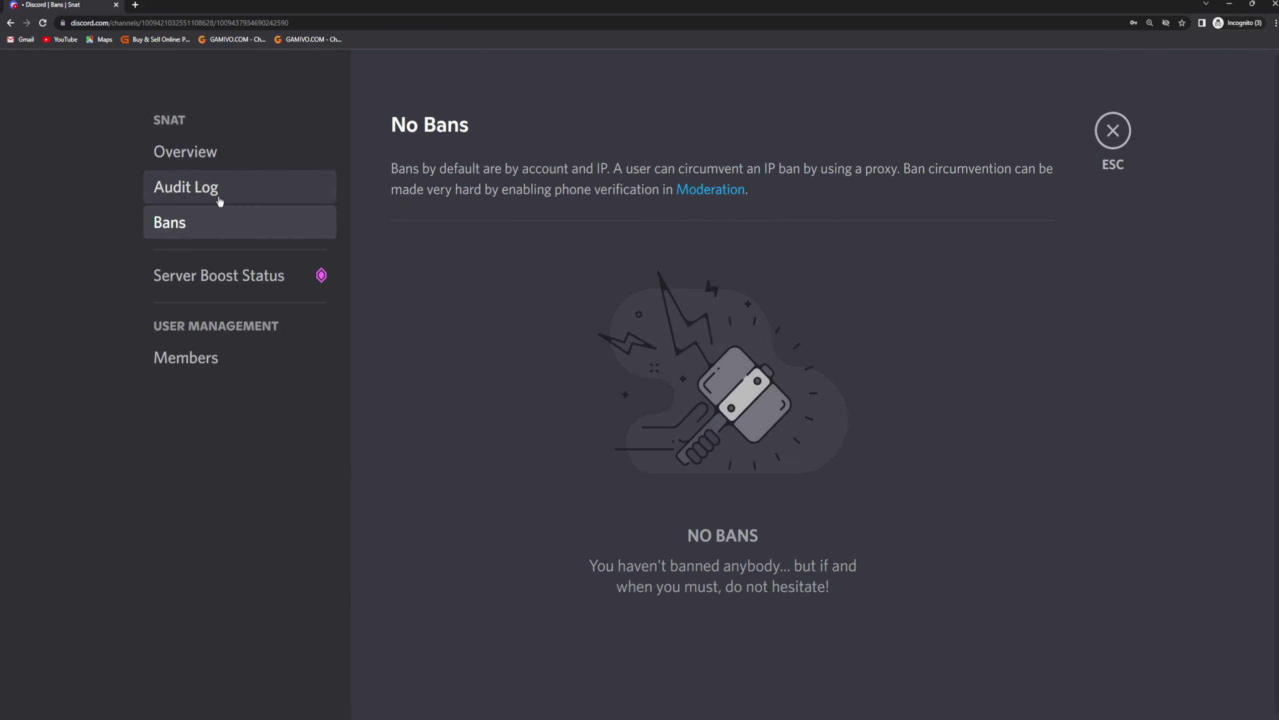
left_click(221, 161)
left_click(229, 187)
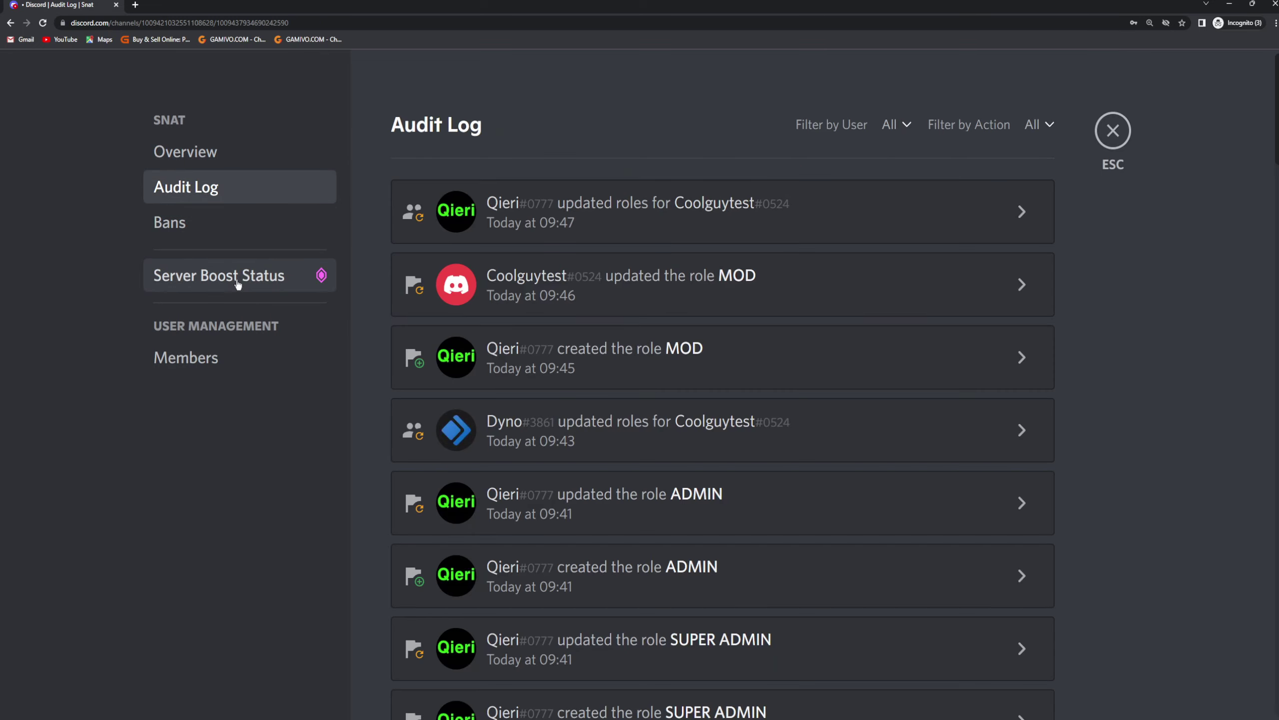
left_click(228, 156)
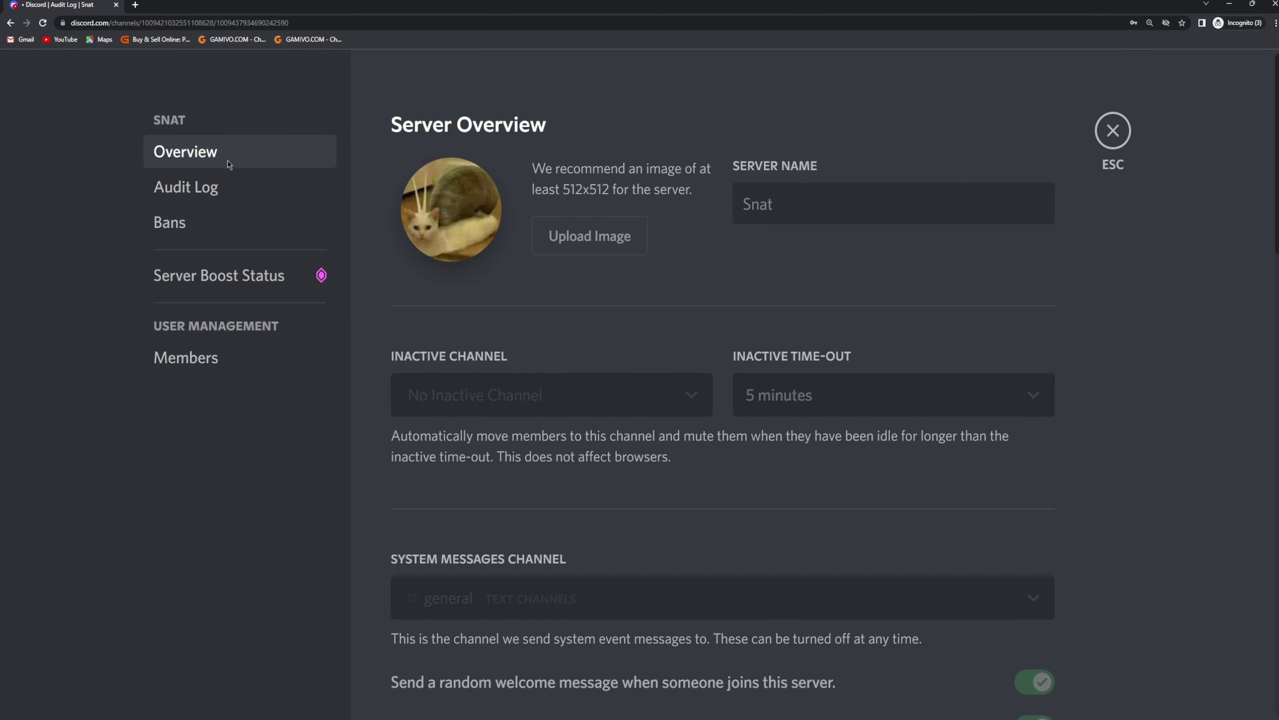
left_click(1113, 131)
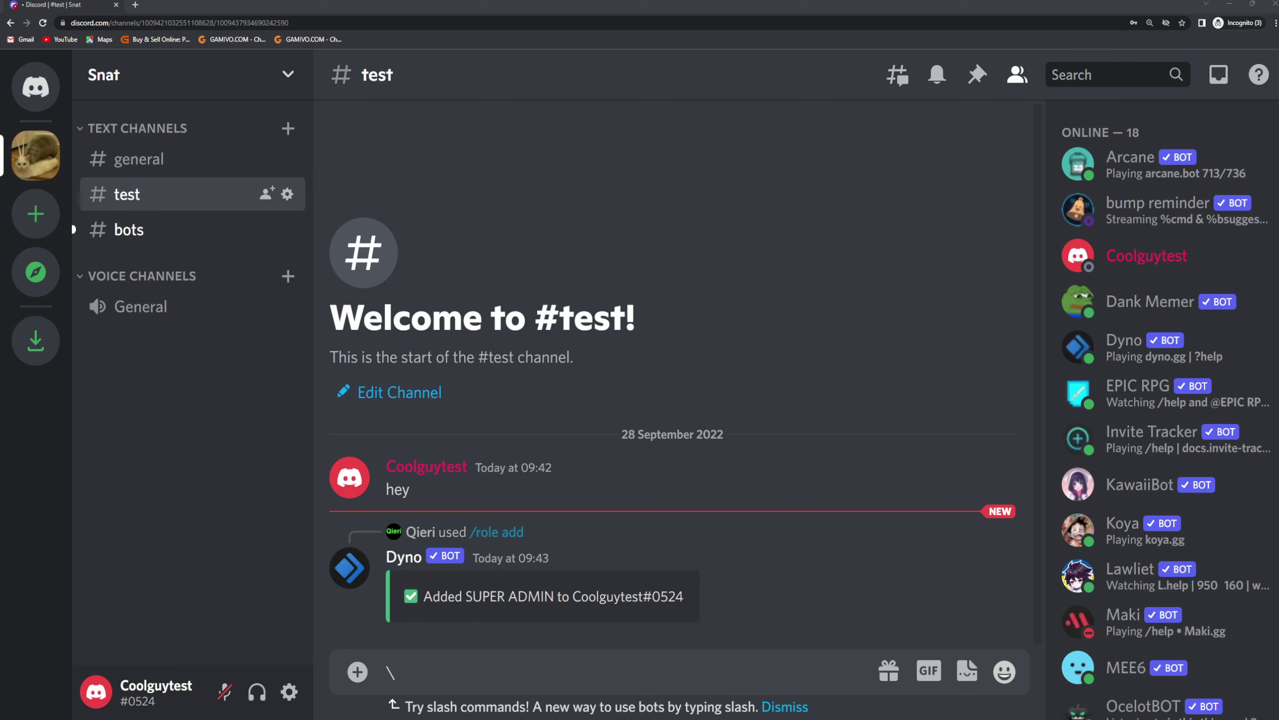
Set the Dyno role's colour to bright green in the server's role settings and save the change.
left_click(182, 76)
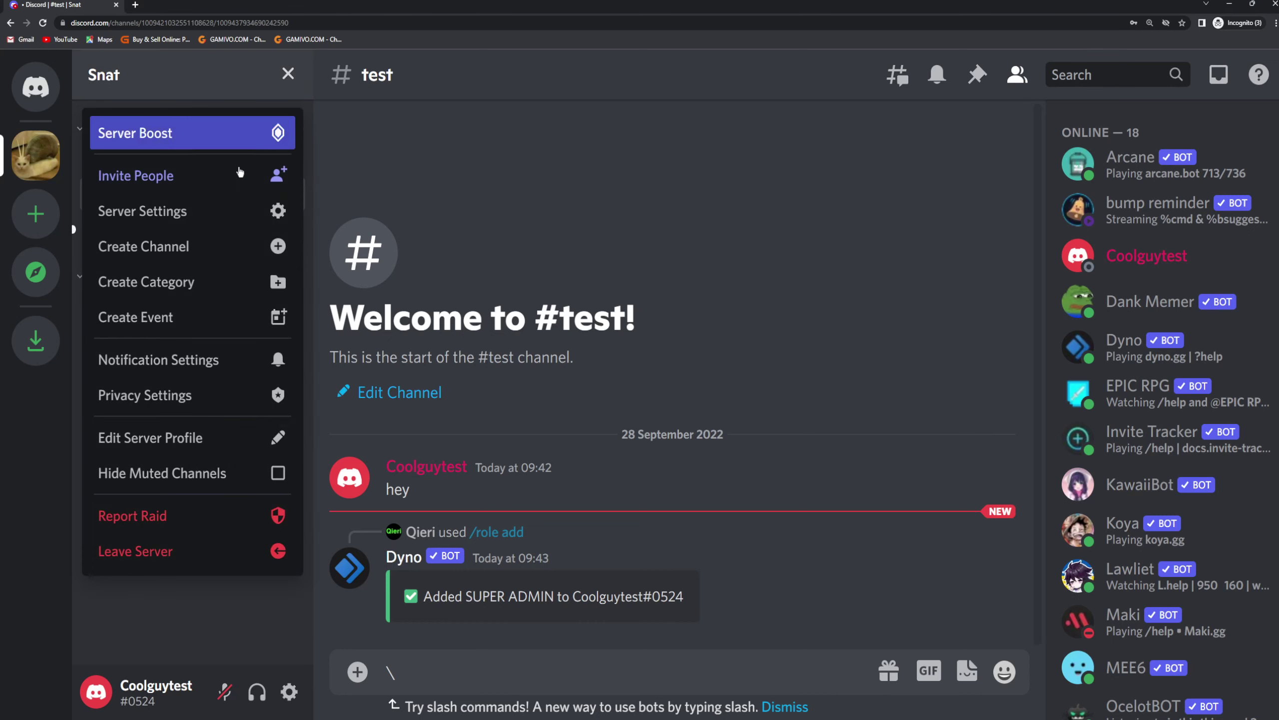
left_click(183, 214)
left_click(211, 194)
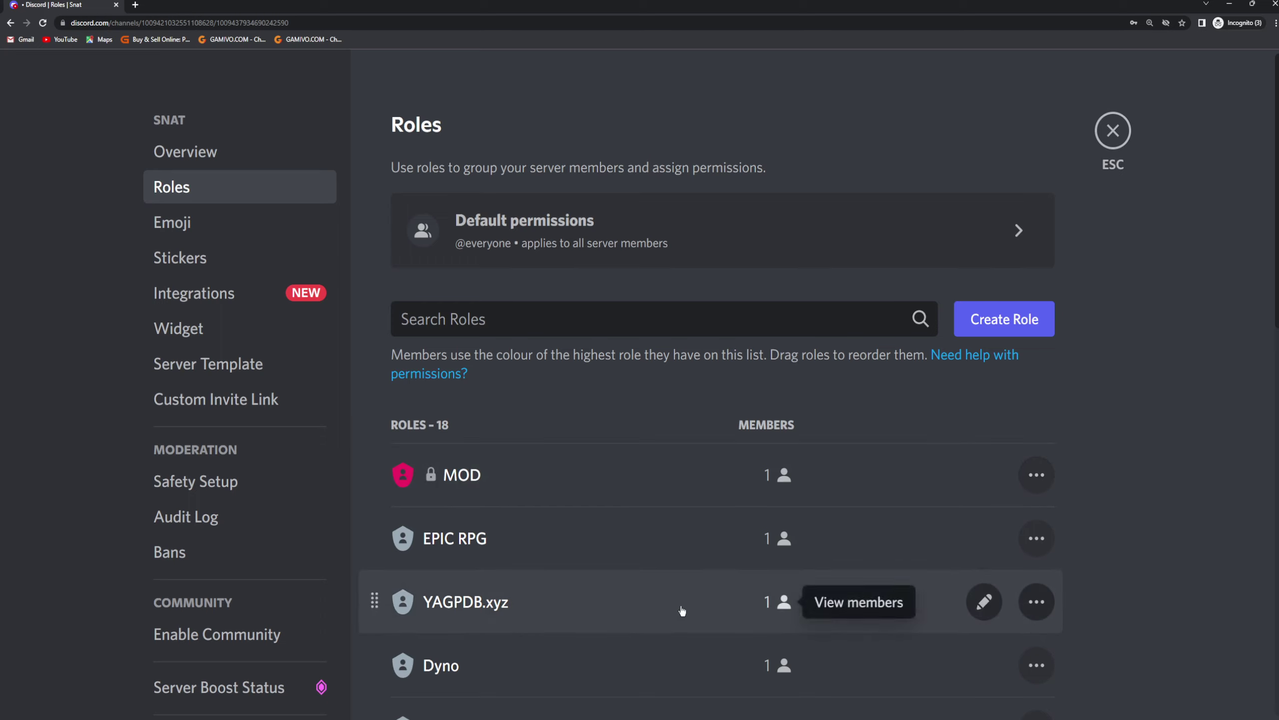
scroll(621, 596, "down", 4)
scroll(621, 596, "down", 2)
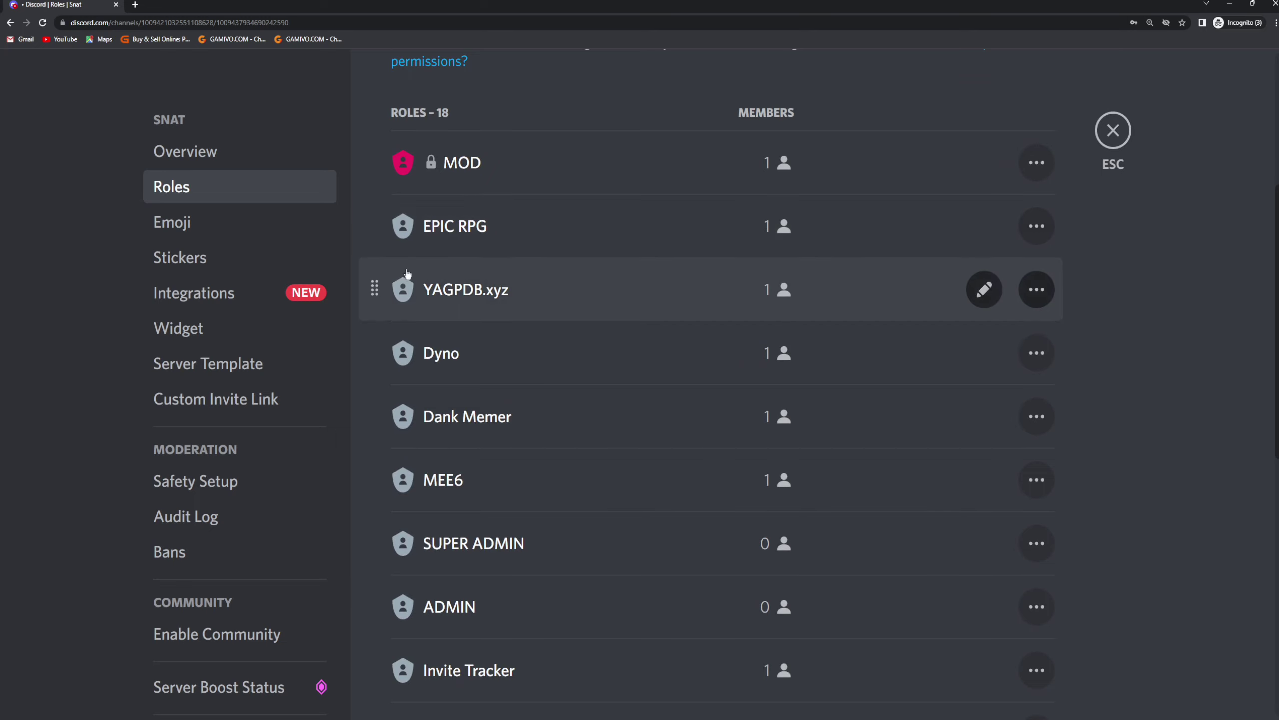
left_click(563, 365)
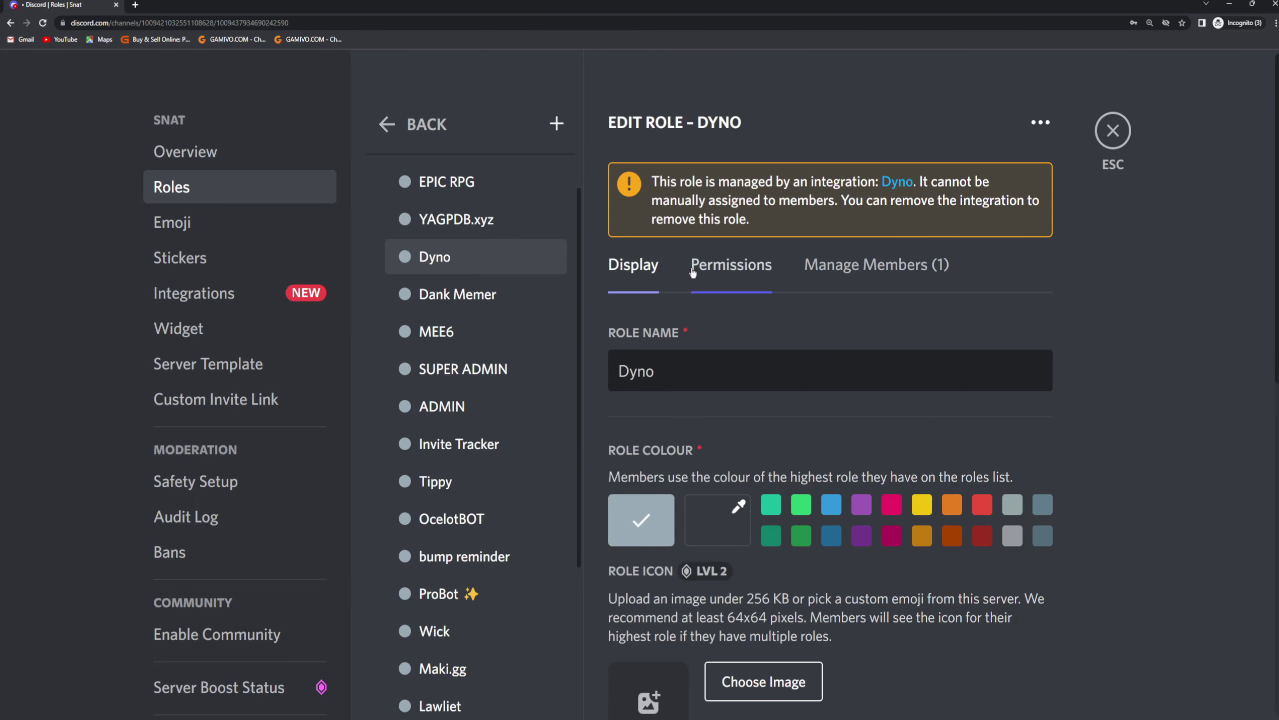
left_click(797, 508)
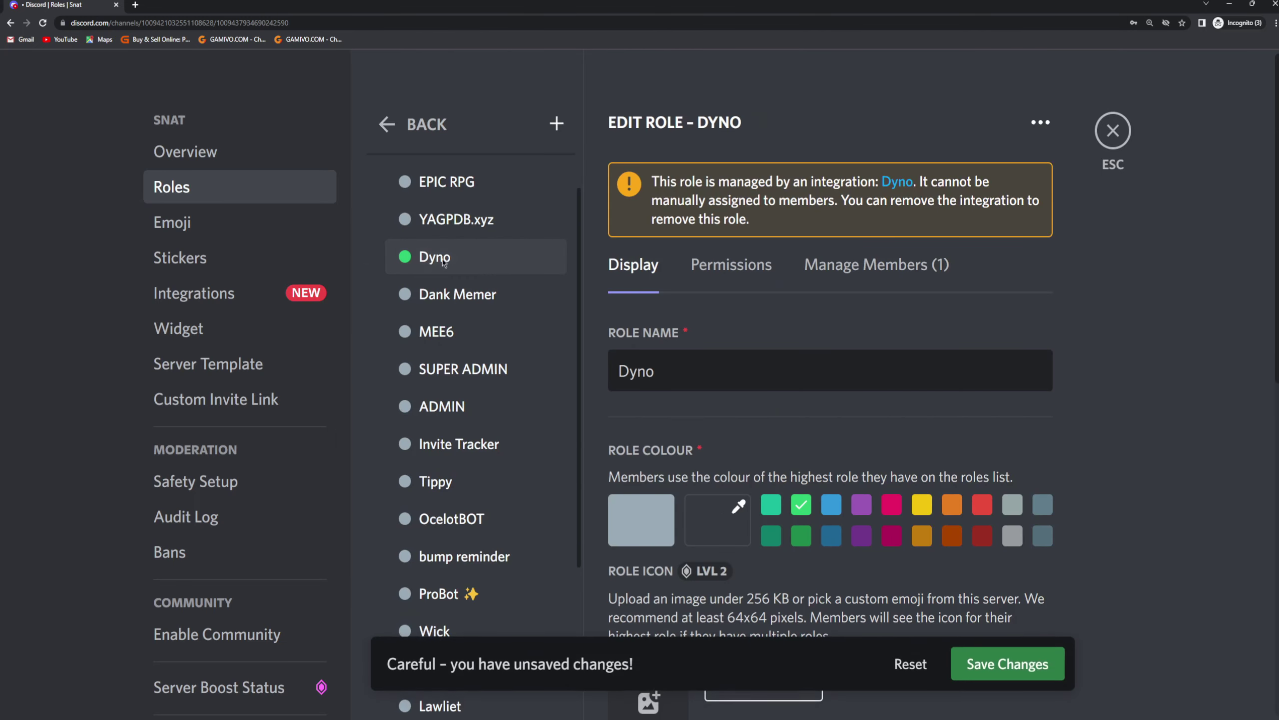
left_click(1018, 674)
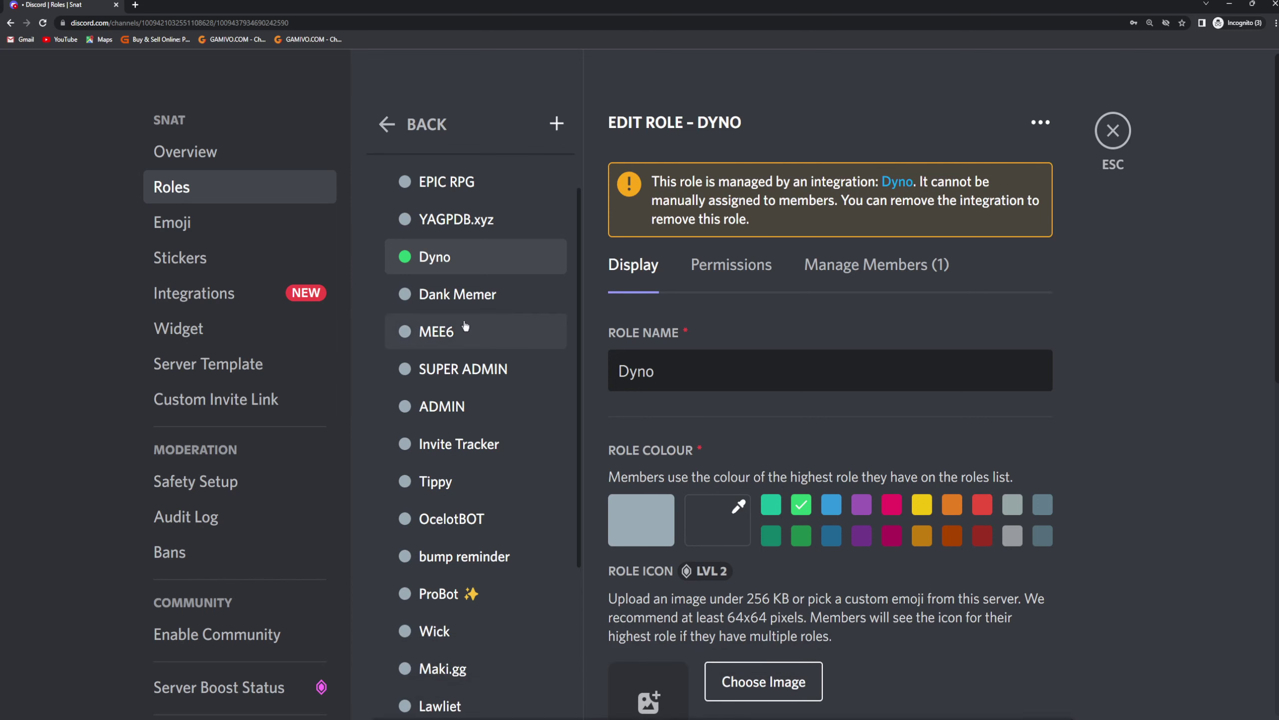
Inspect the display settings of the MOD role and the ADMIN role.
scroll(520, 396, "up", 1)
left_click(464, 178)
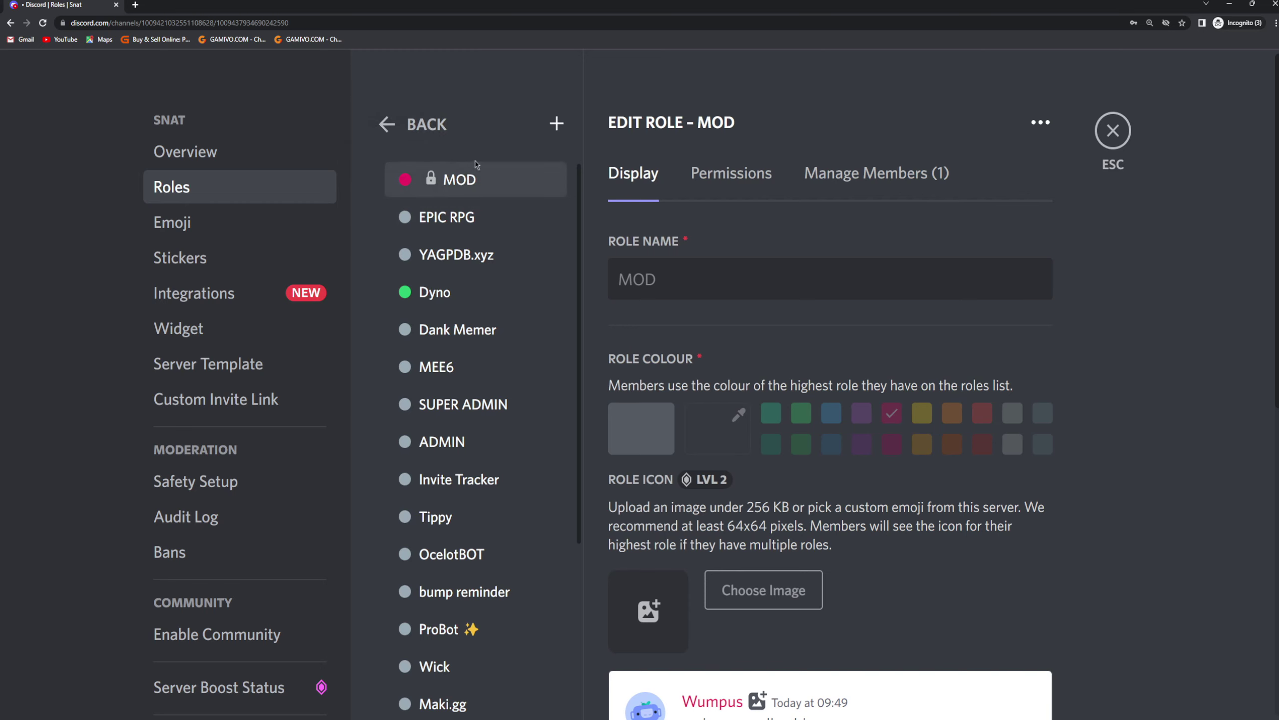
scroll(507, 333, "down", 2)
scroll(499, 273, "up", 2)
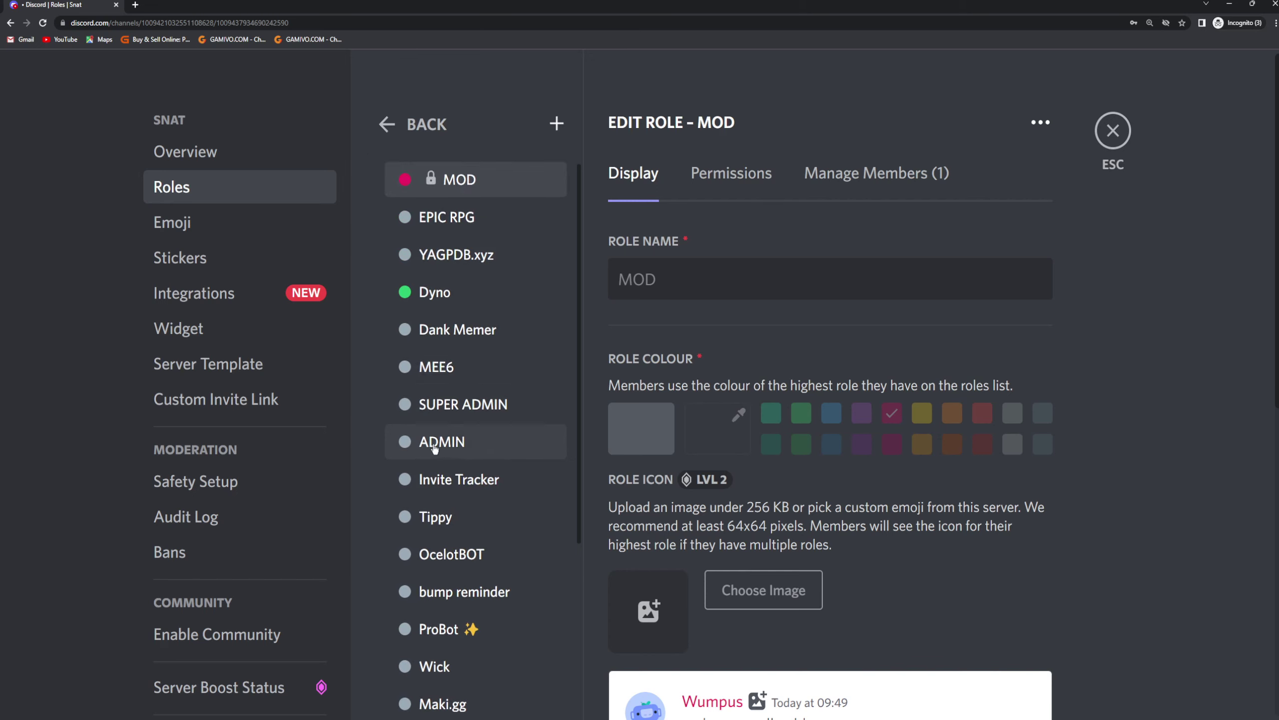
left_click(445, 447)
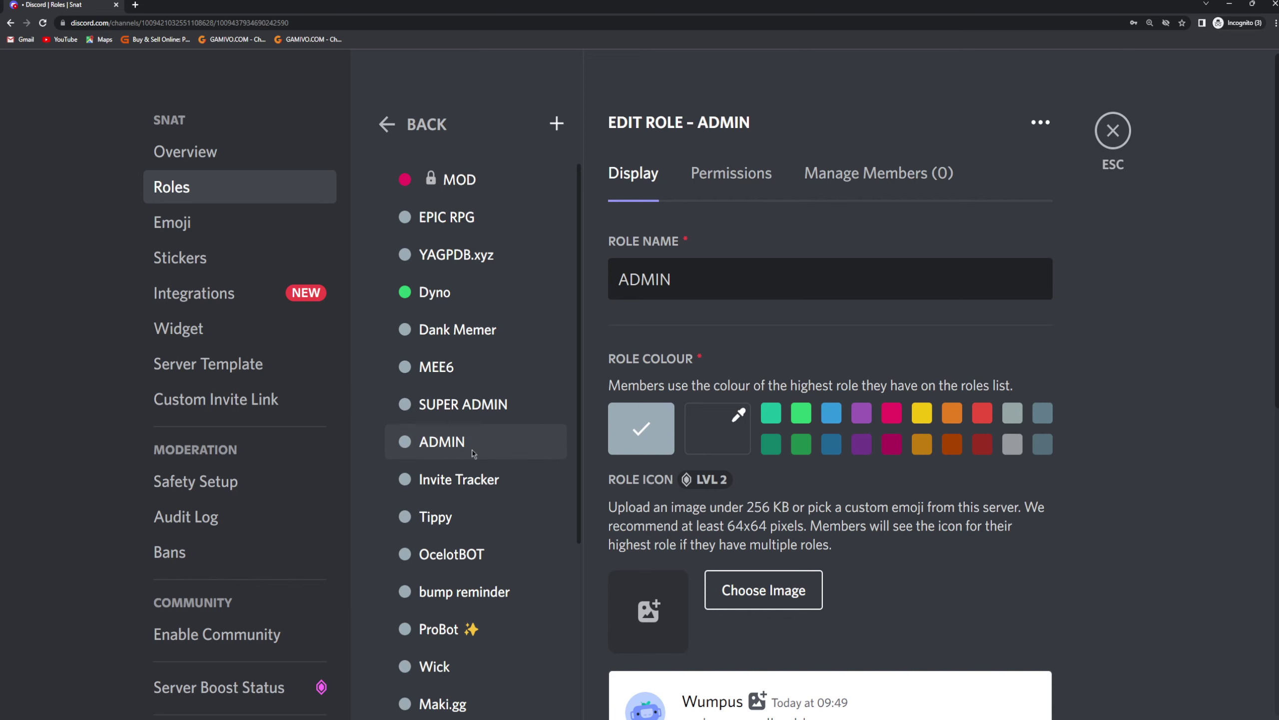
Close the server settings and check the assigned roles on the profile of the "hey" message's author.
left_click(1113, 131)
left_click(352, 480)
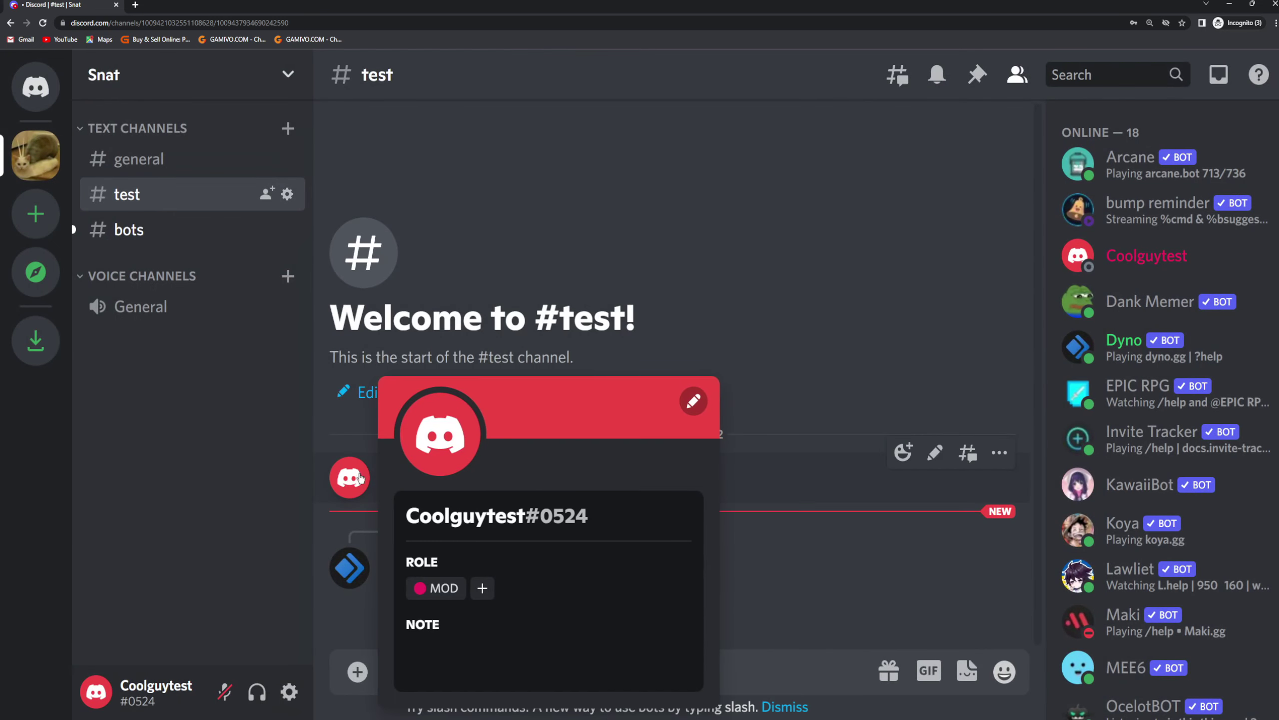
left_click(353, 481)
left_click(353, 483)
left_click(777, 332)
View the Overview page of the Snat server settings, then return to the test channel.
left_click(294, 77)
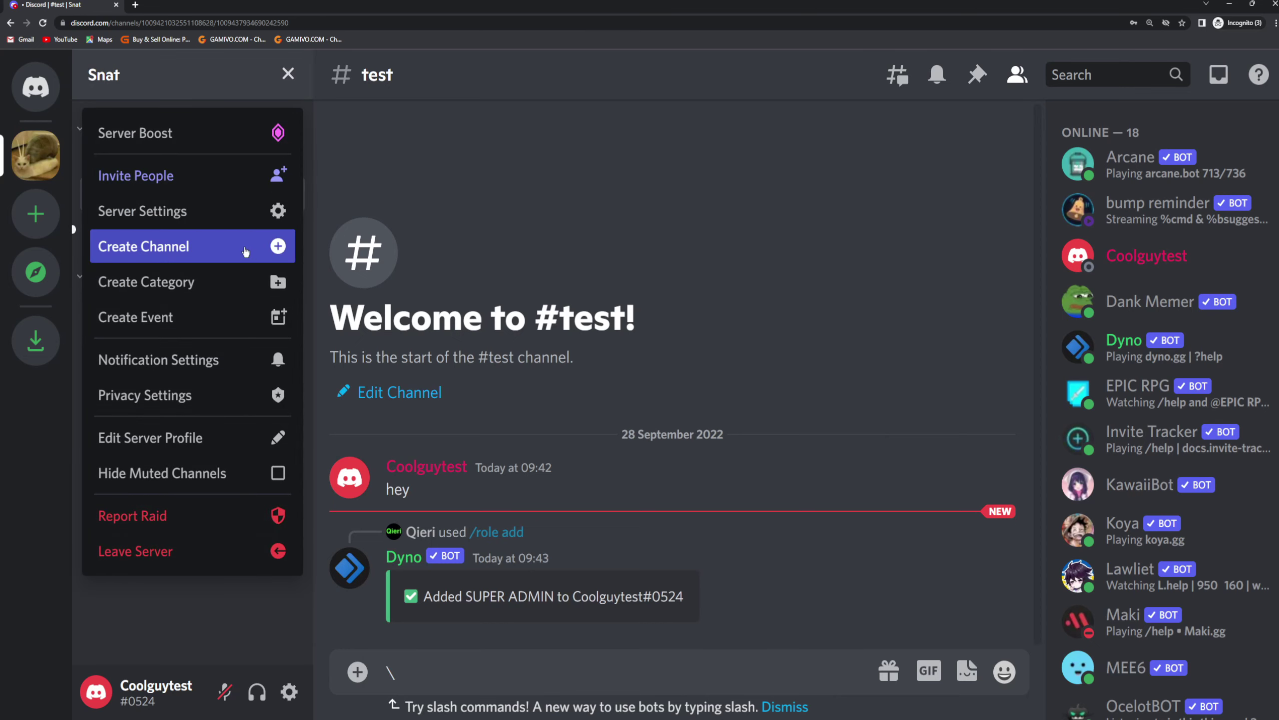
left_click(201, 211)
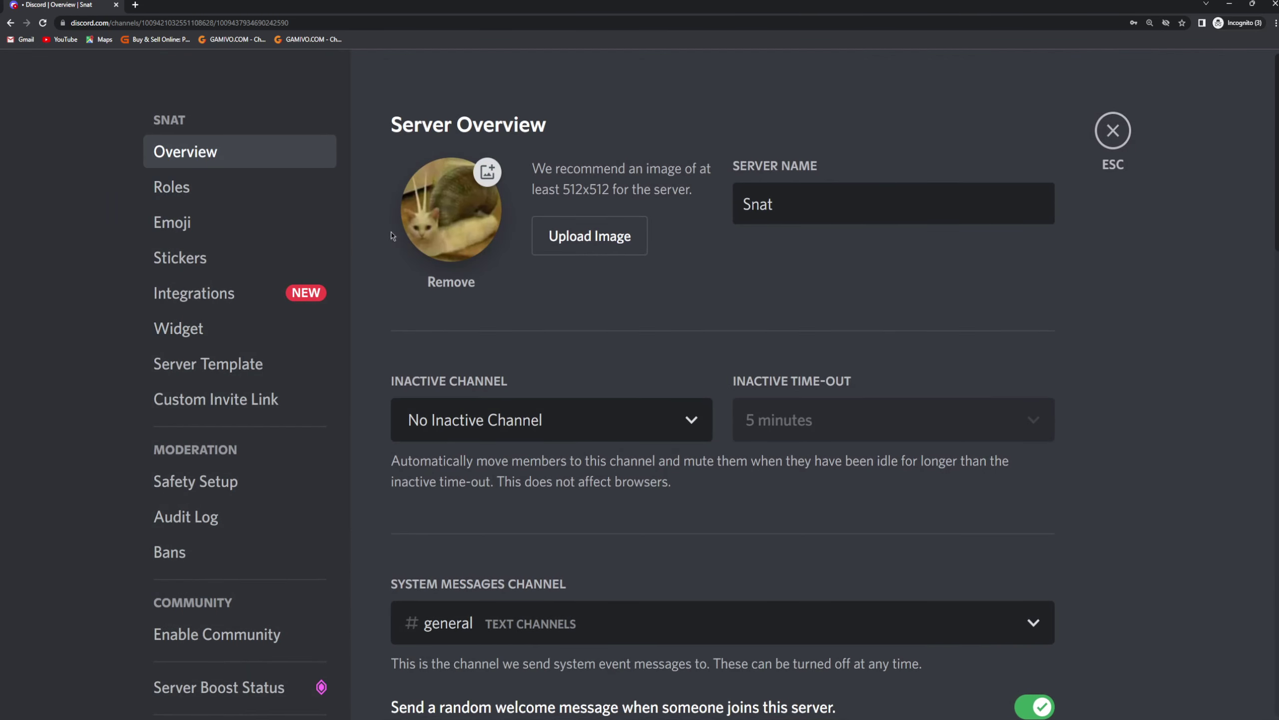
left_click(1113, 130)
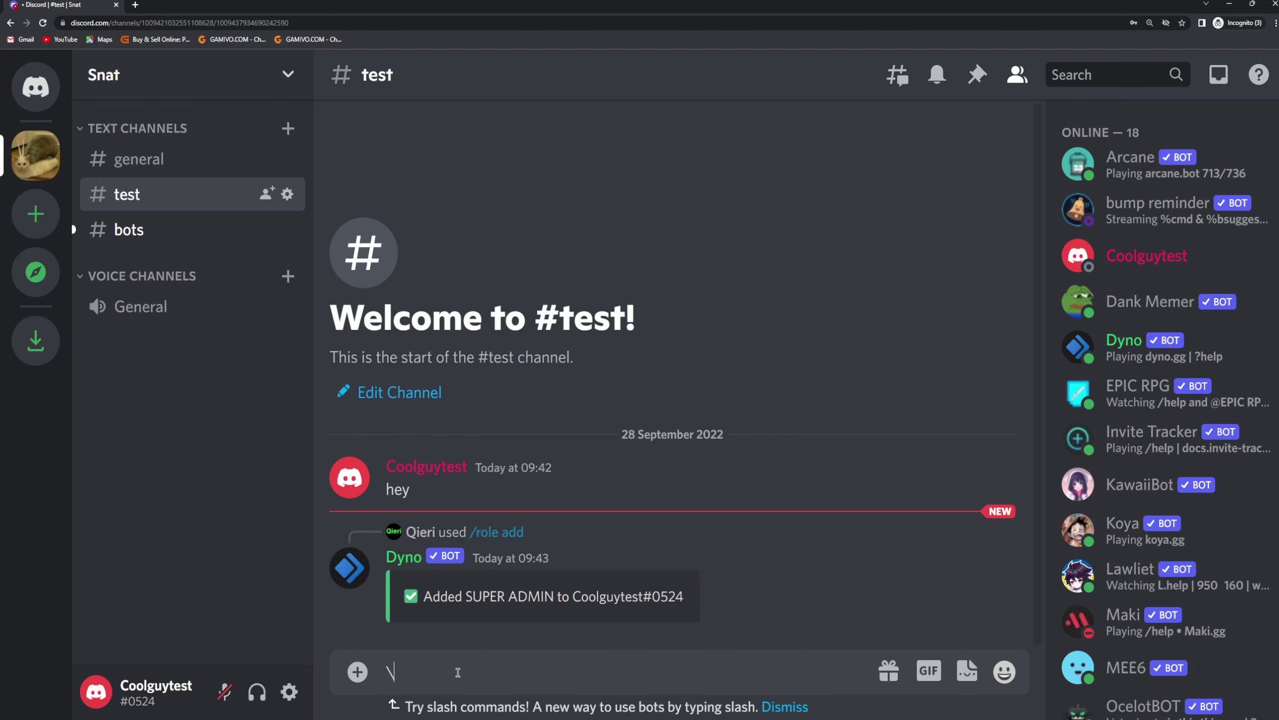
Try to give the author of the "hey" message the Dyno role with Dyno's /role add command, then try removing the reply's embed.
key("BackSpace")
type("/")
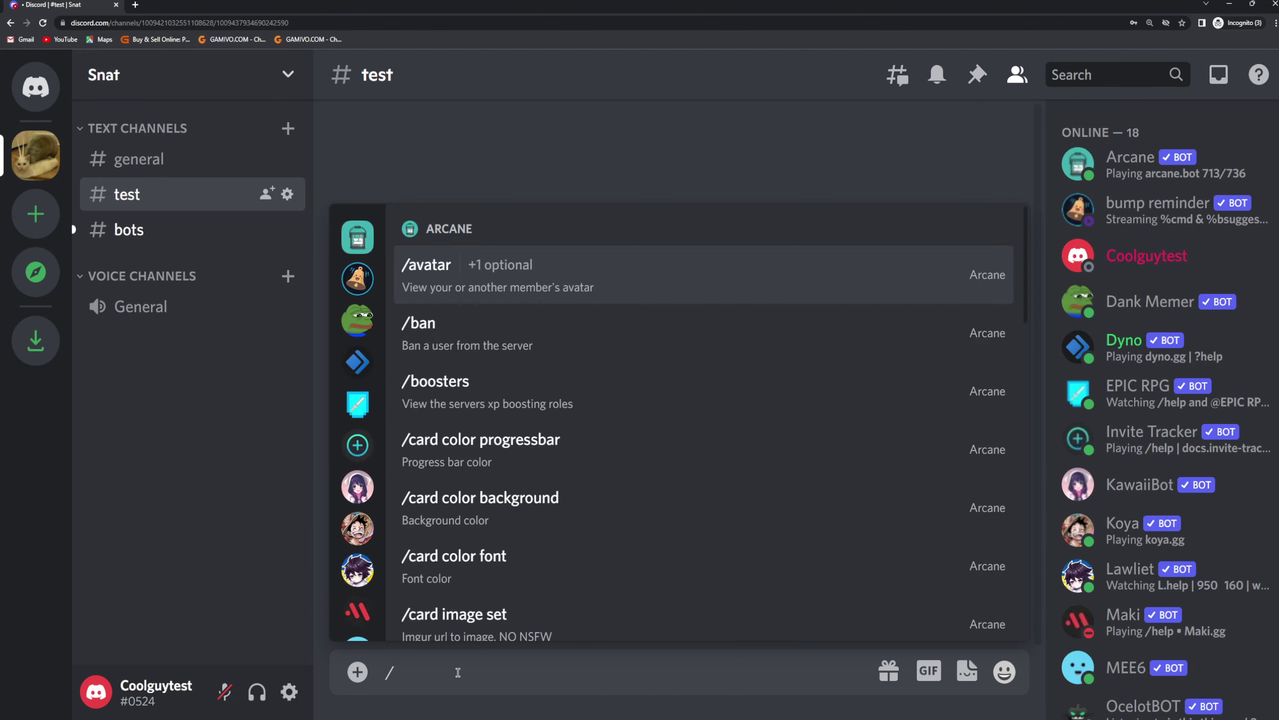
type("role")
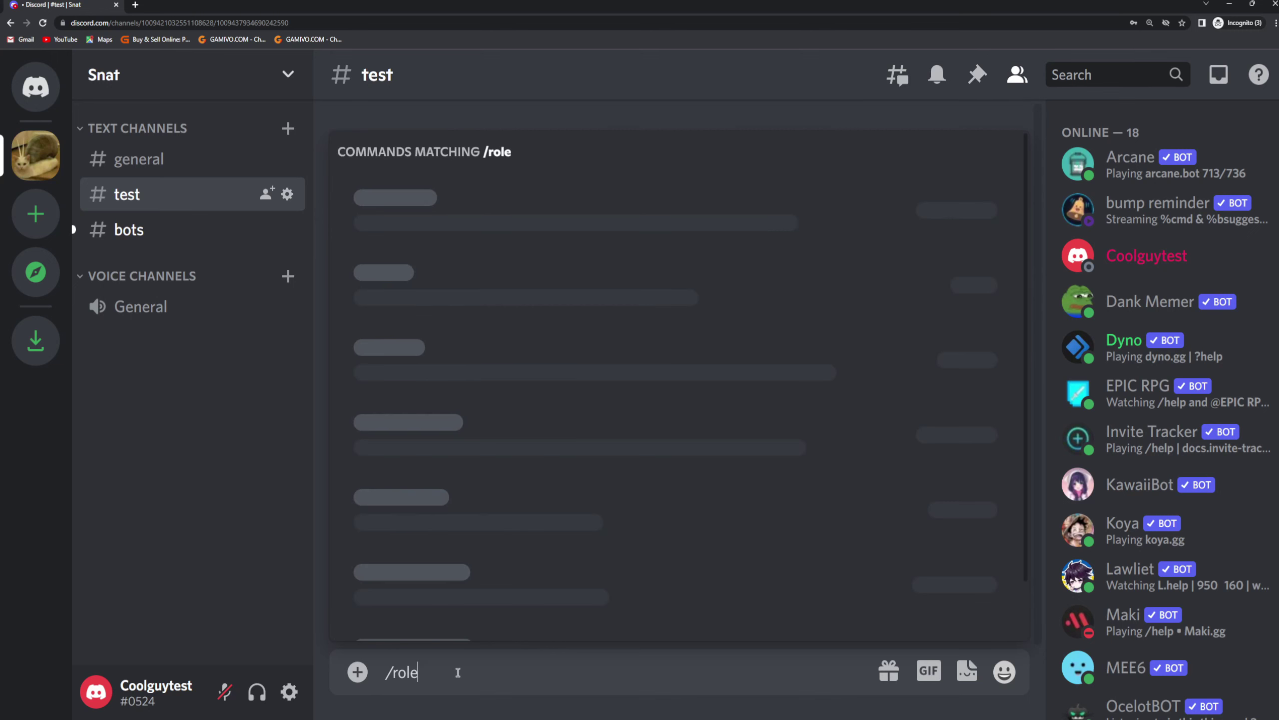
left_click(454, 374)
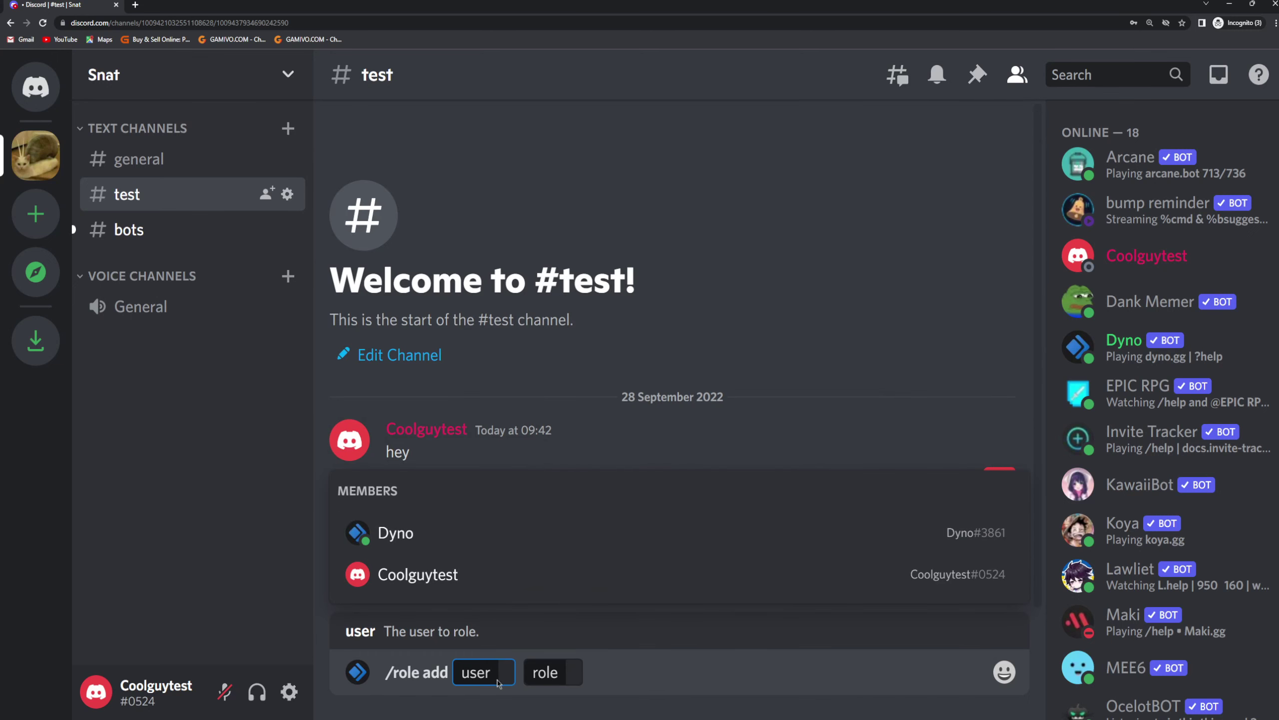
left_click(465, 582)
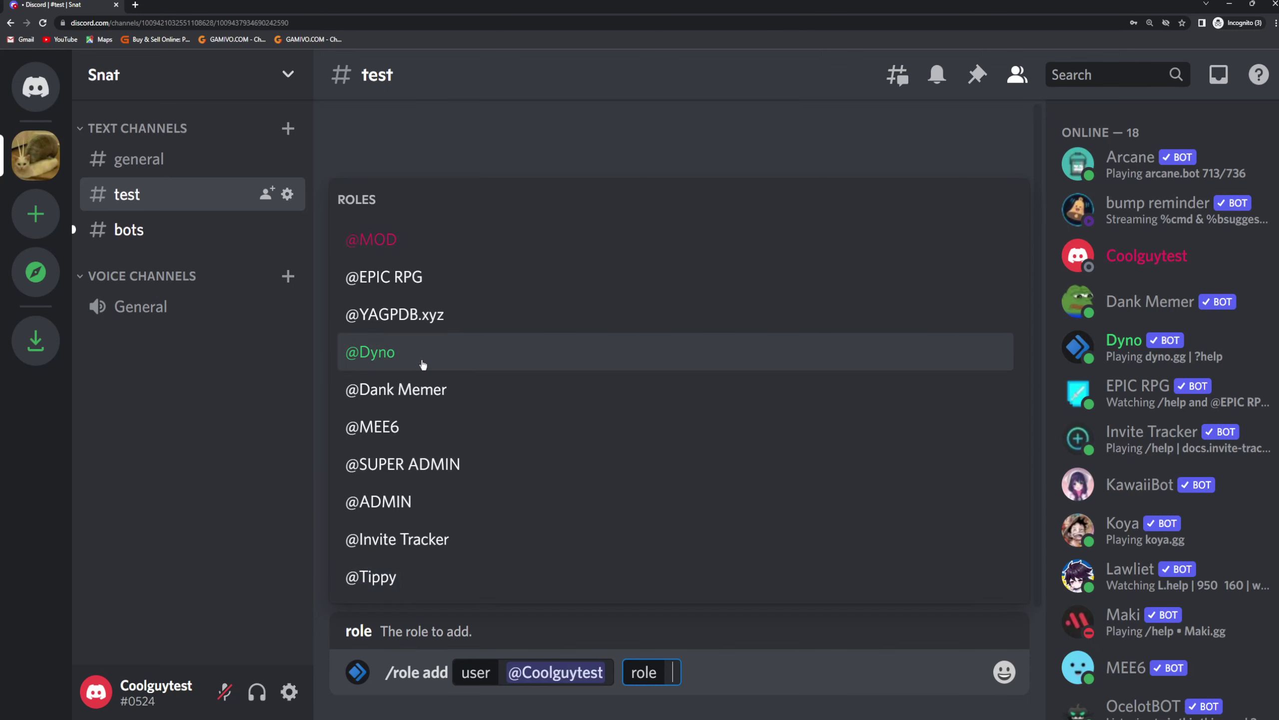
left_click(438, 366)
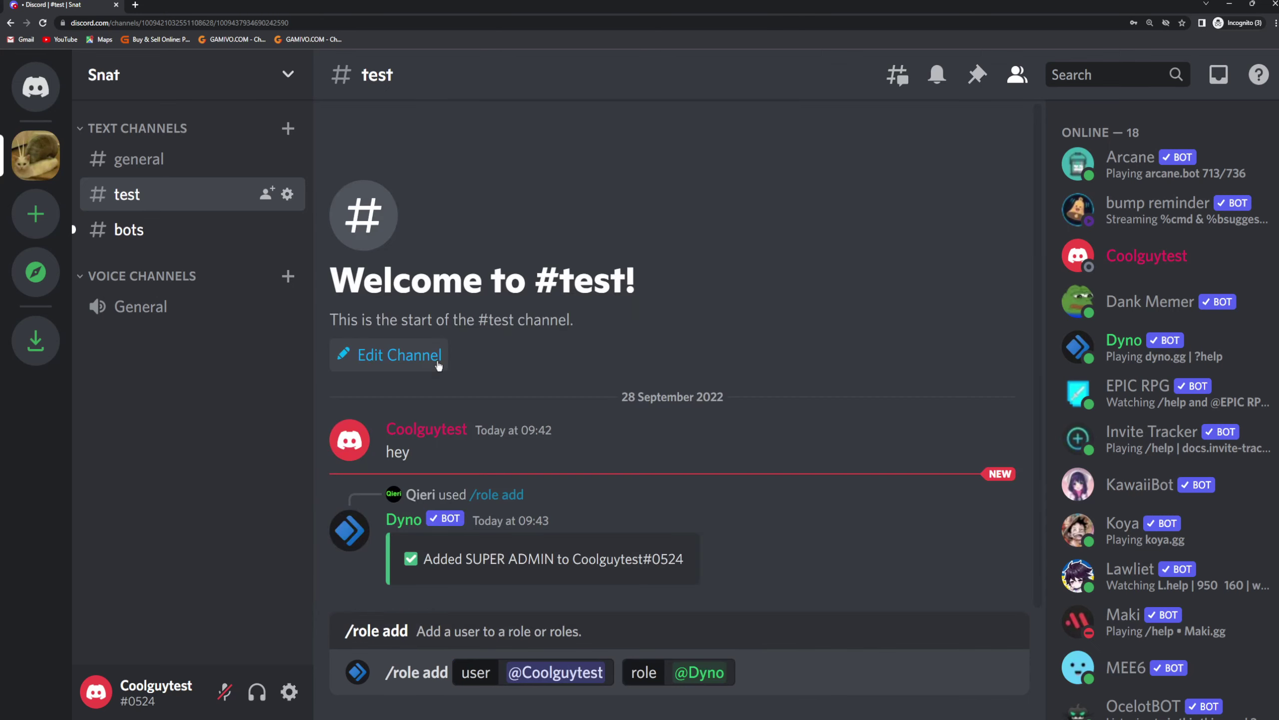
key("Return")
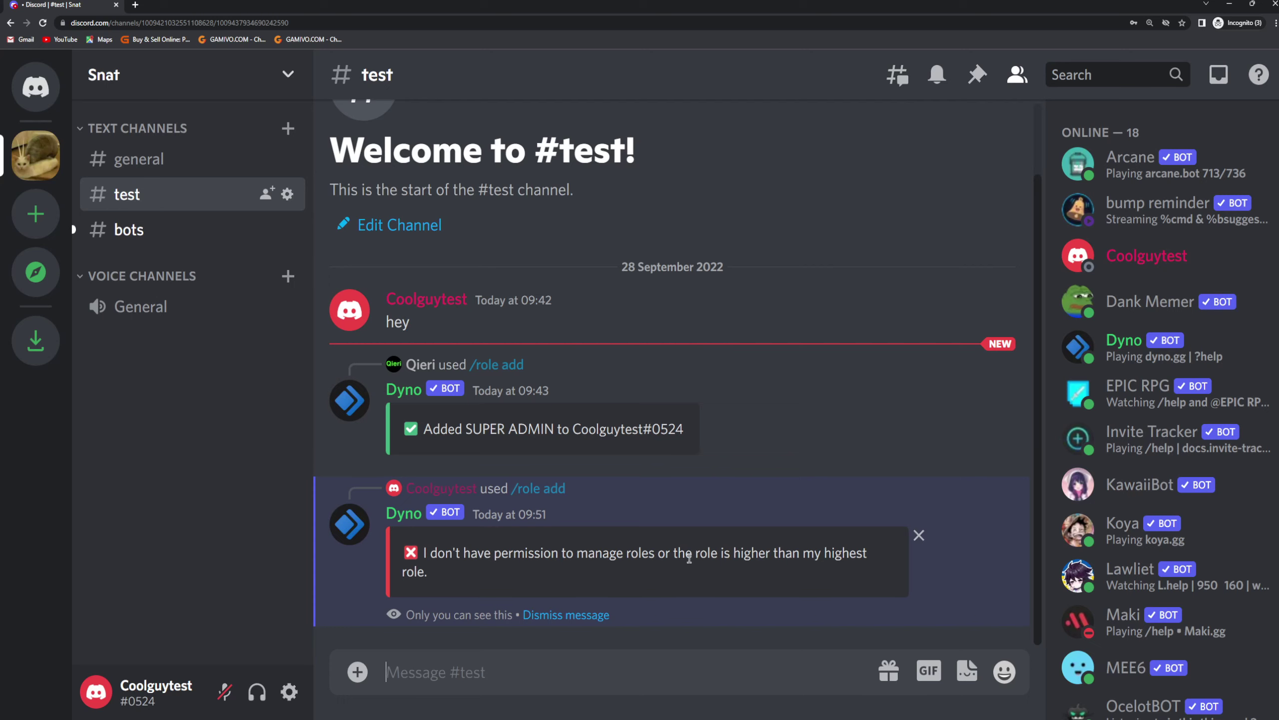
left_click(920, 546)
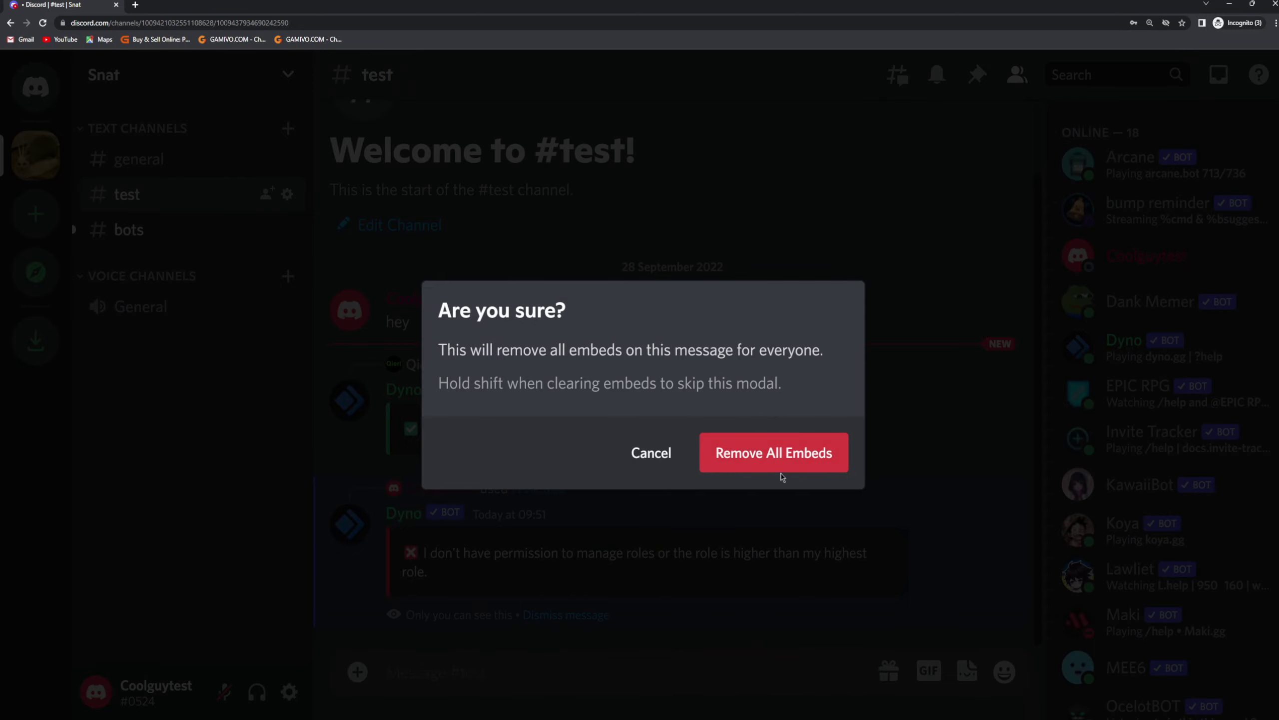
left_click(782, 476)
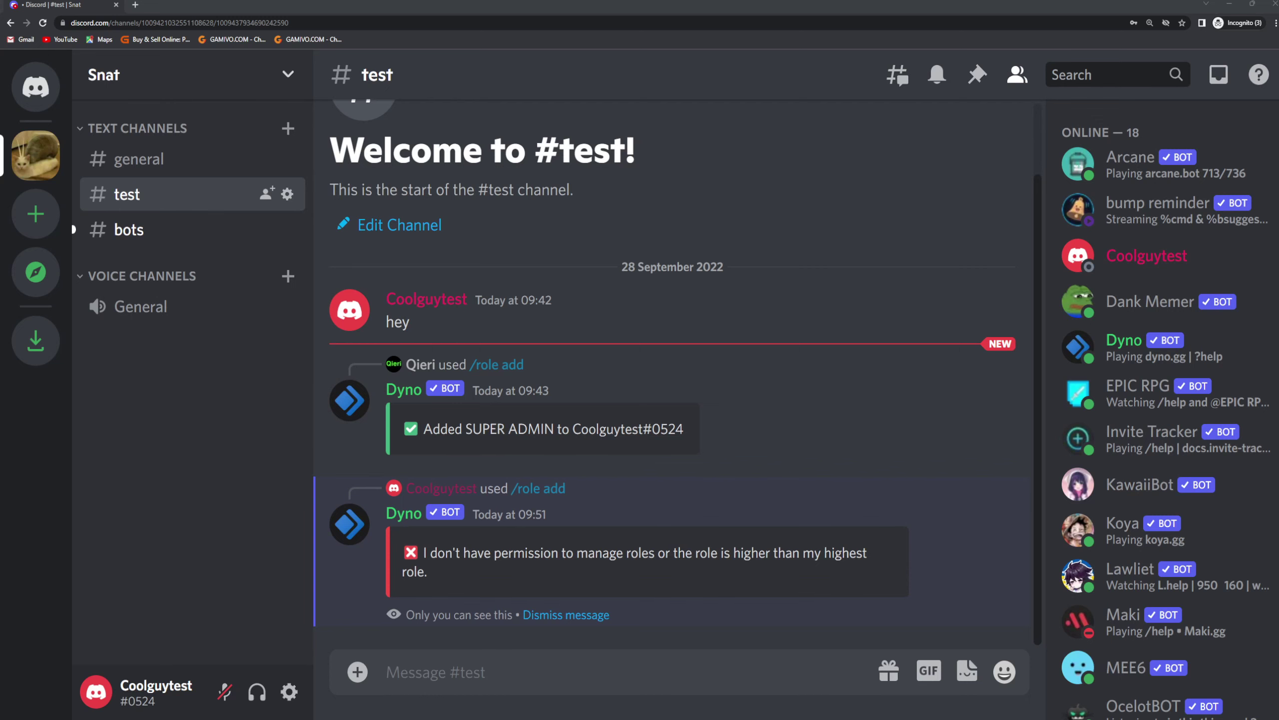
Switch to the Discord desktop app and try to add the Dyno role to the "hey" message's author with /role add.
key("alt+Tab")
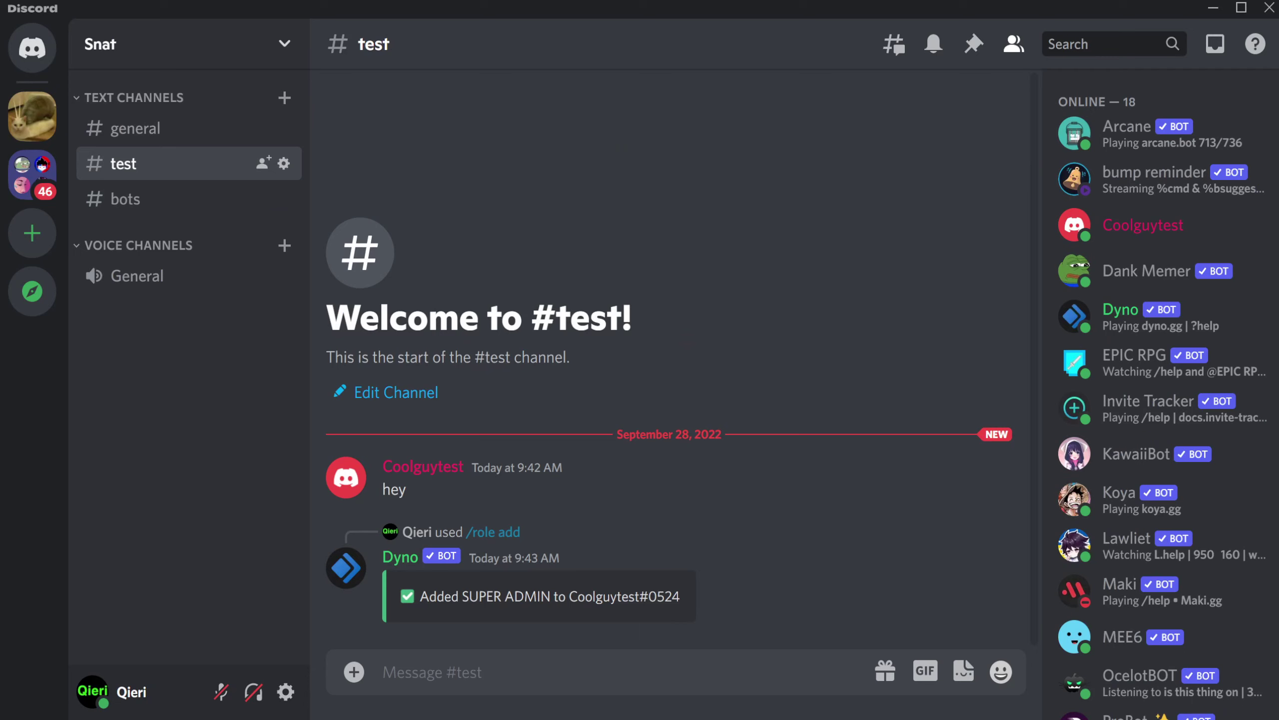
left_click(651, 670)
type("/role")
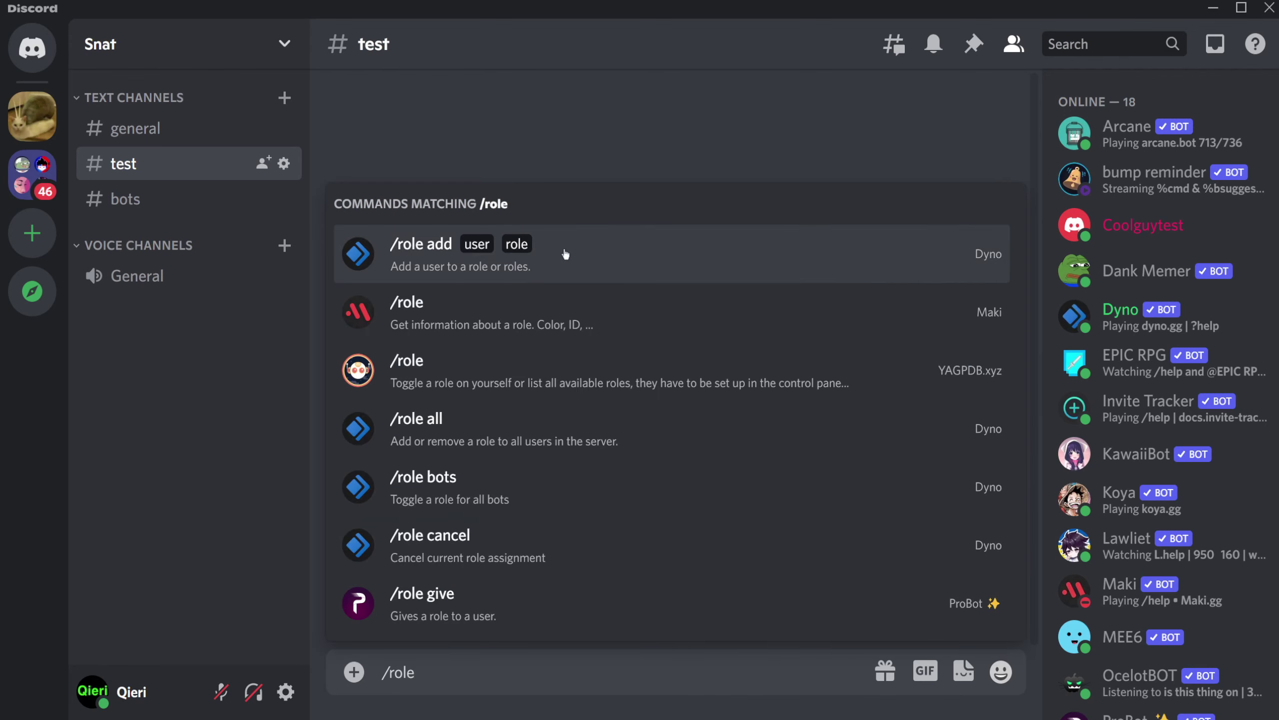
left_click(564, 254)
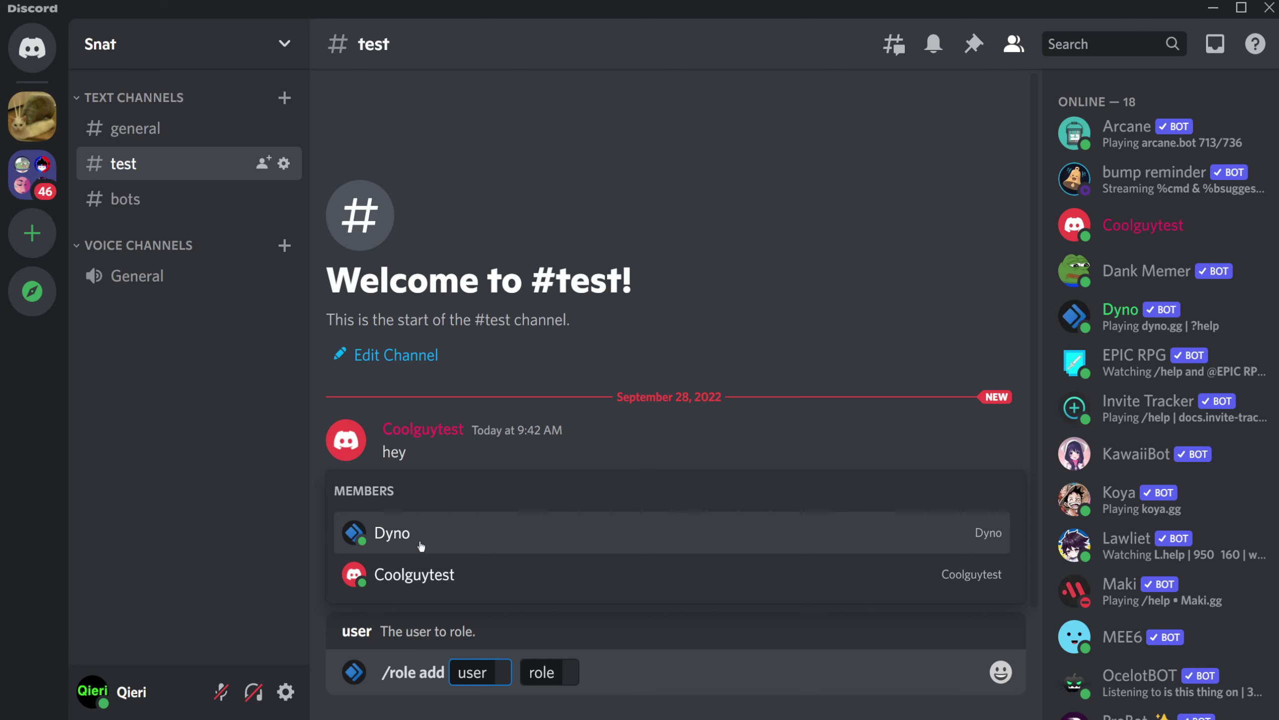
left_click(444, 579)
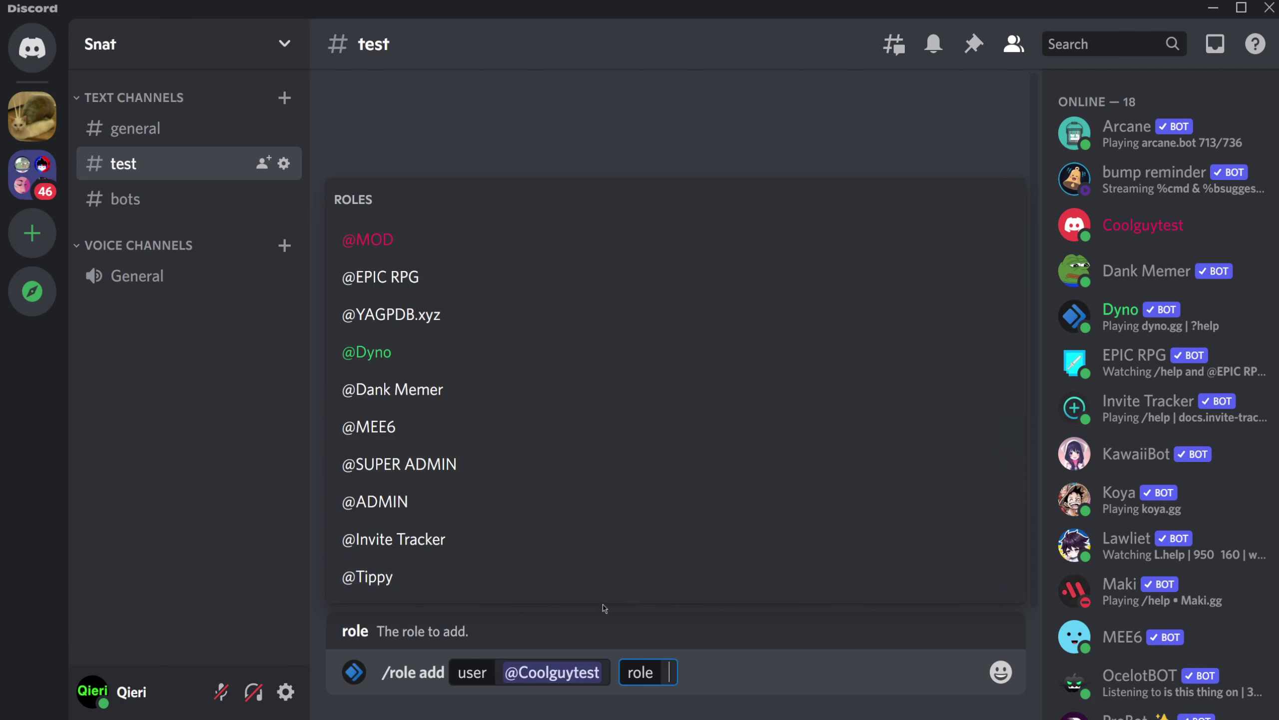
left_click(456, 357)
key("Return")
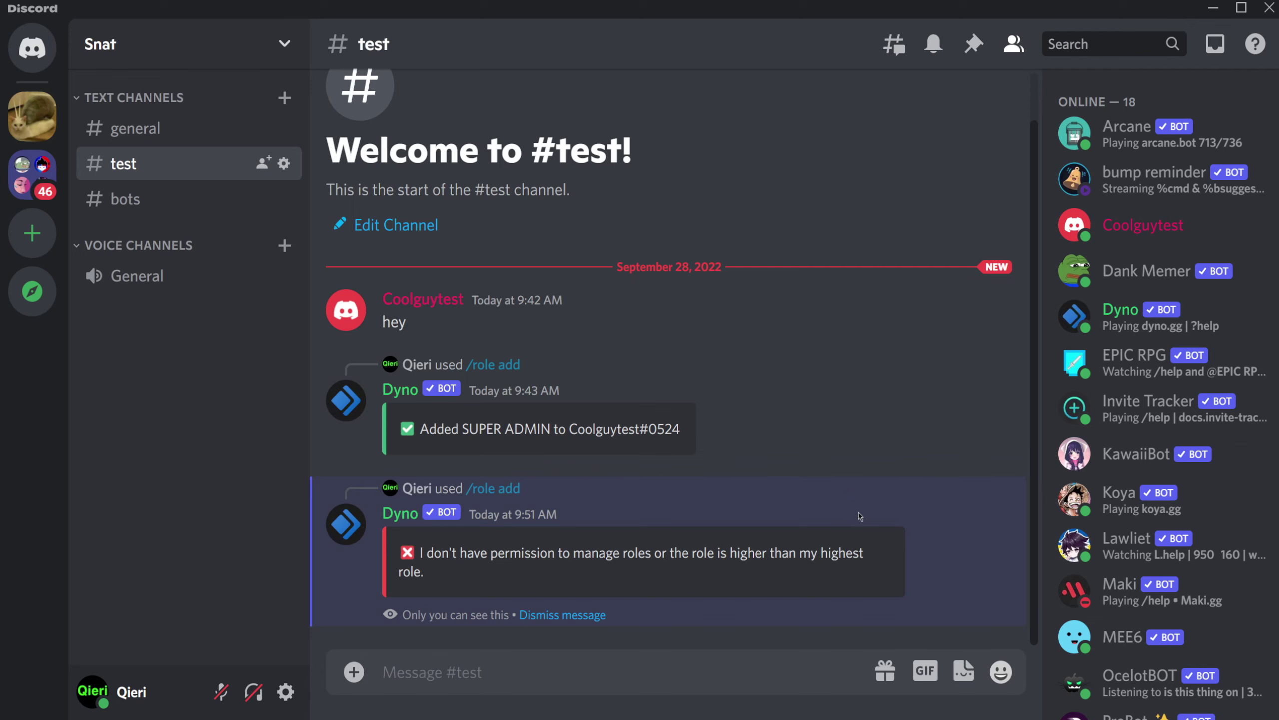
Dismiss Dyno's private reply and open the message options for its earlier SUPER ADMIN role reply.
left_click(569, 616)
right_click(776, 580)
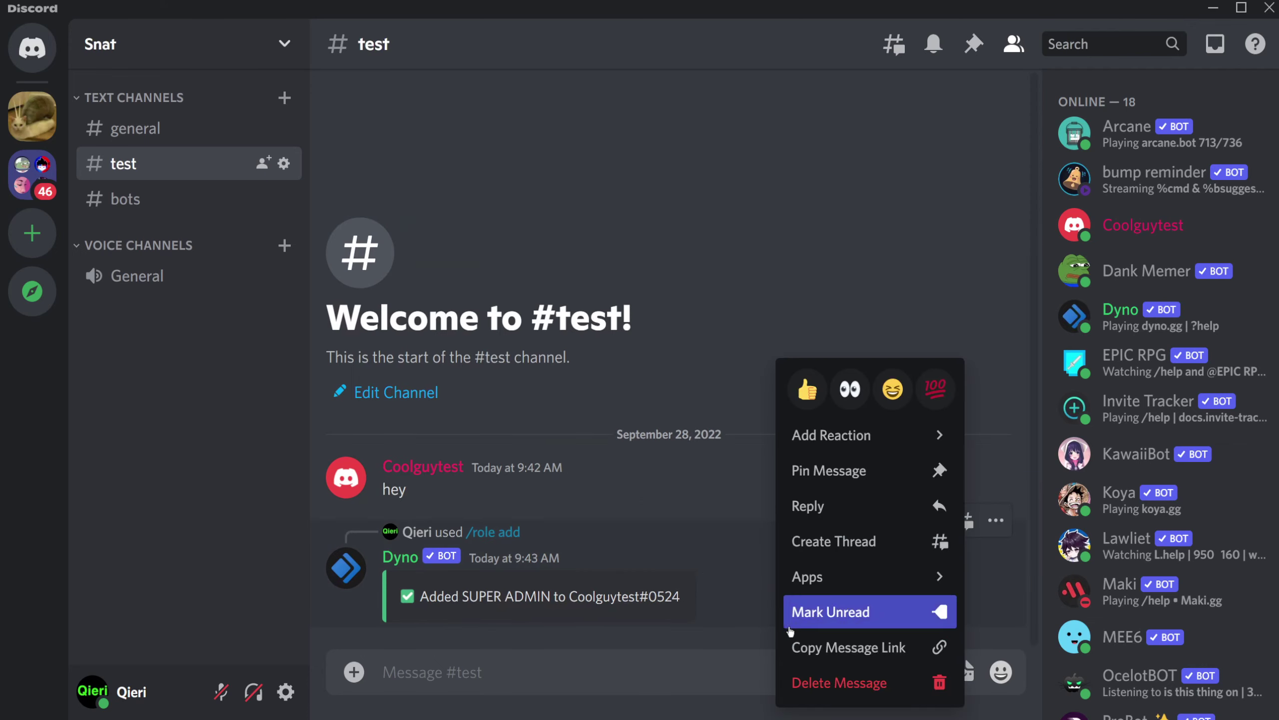